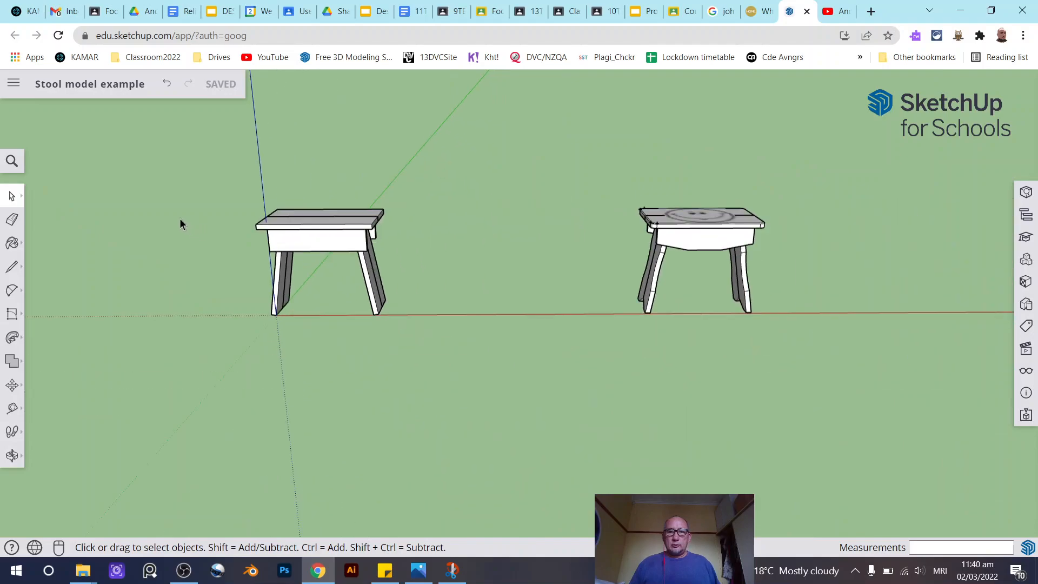
- Orbit and zoom around both stool models to examine their shapes
scroll(778, 209, "up", 3)
mouse_move(779, 208)
middle_mouse_down()
mouse_move(630, 371)
mouse_move(602, 366)
mouse_move(736, 383)
mouse_move(793, 350)
mouse_move(843, 350)
mouse_move(746, 382)
mouse_move(381, 356)
mouse_move(459, 343)
mouse_move(813, 348)
mouse_move(588, 332)
mouse_move(670, 304)
middle_mouse_up()
scroll(670, 303, "down", 3)
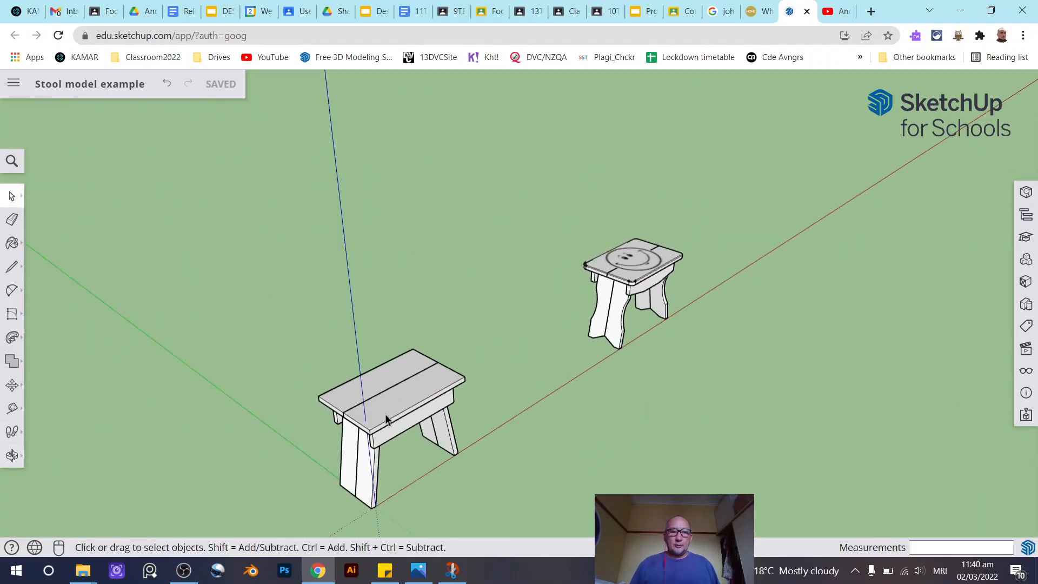
scroll(373, 472, "up", 4)
scroll(301, 340, "down", 3)
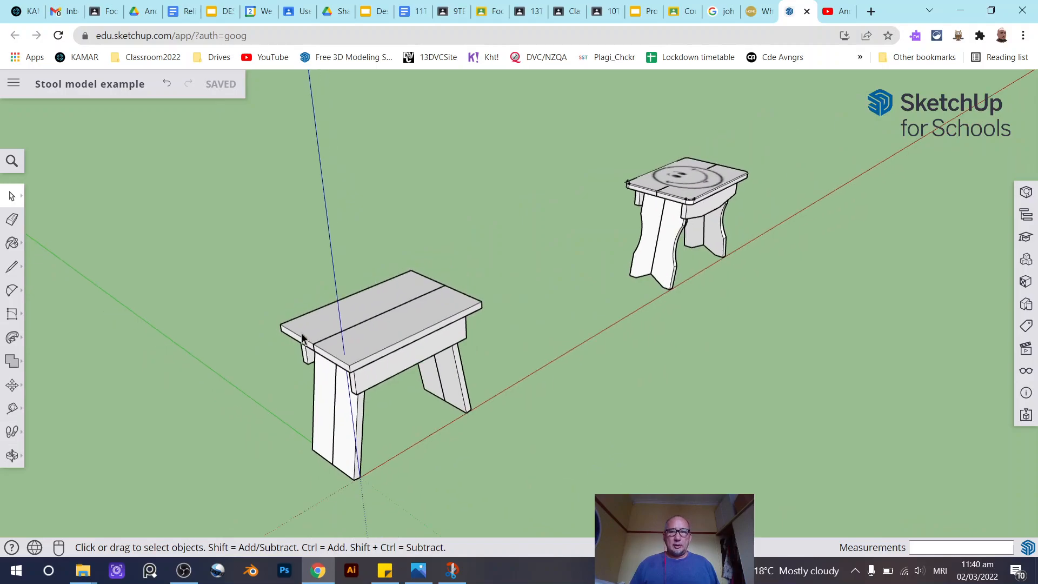
scroll(554, 288, "down", 1)
mouse_move(664, 262)
middle_mouse_down()
mouse_move(600, 273)
mouse_move(523, 267)
middle_mouse_up()
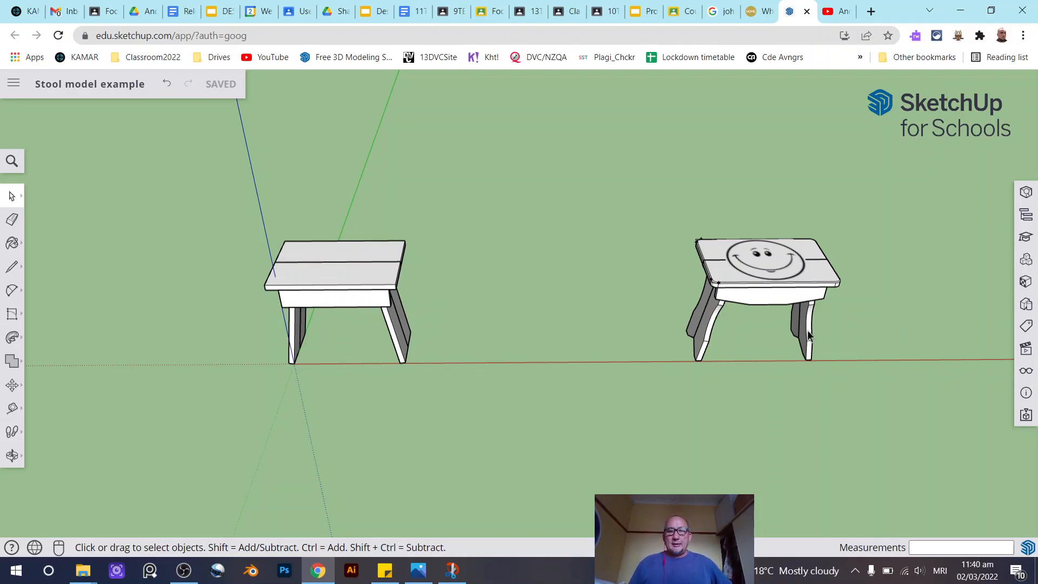
mouse_move(779, 322)
middle_mouse_down()
mouse_move(876, 308)
mouse_move(745, 281)
middle_mouse_up()
scroll(745, 281, "up", 5)
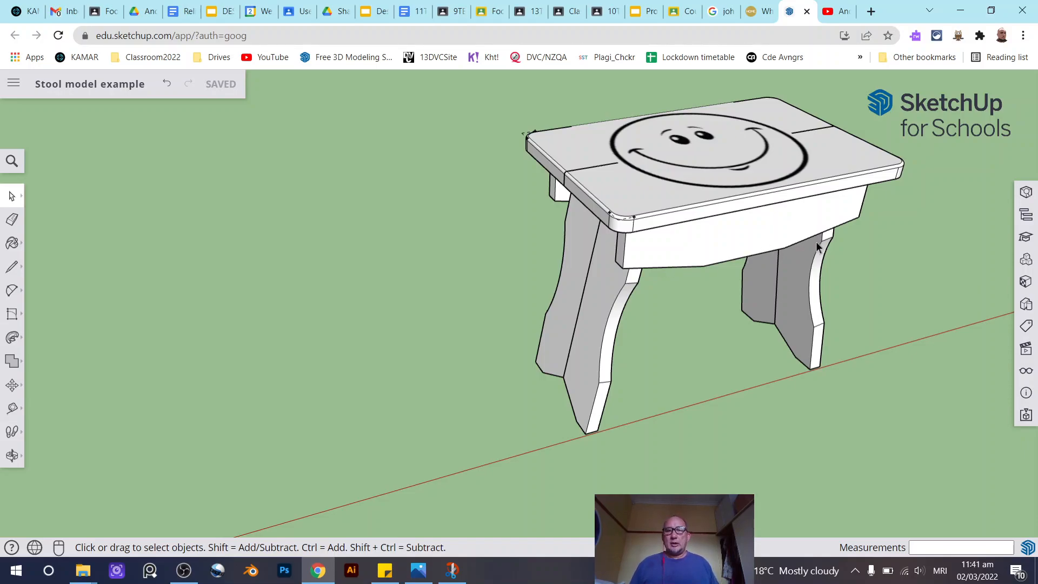
scroll(816, 241, "down", 4)
scroll(317, 343, "up", 2)
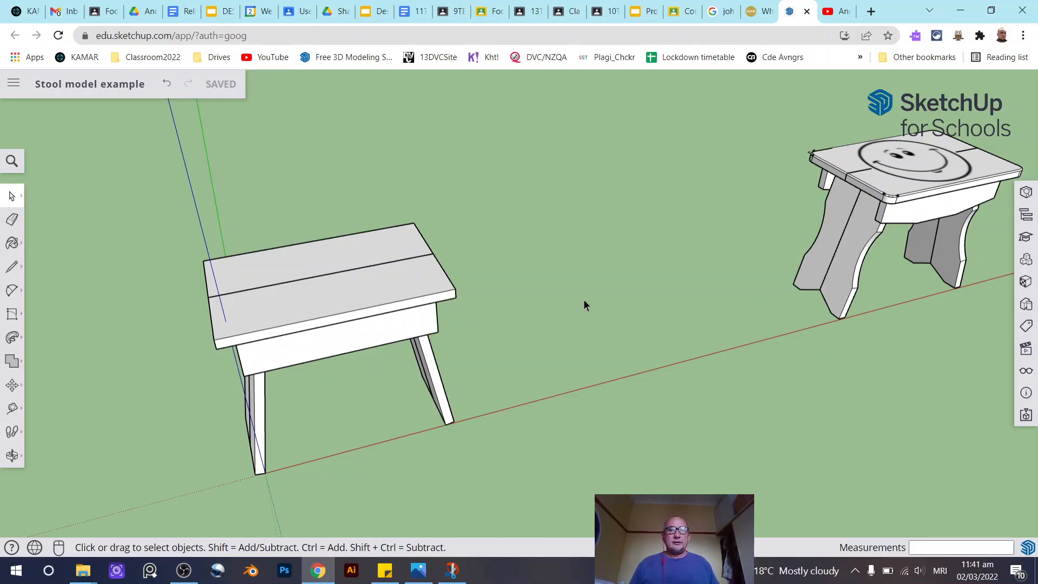
- Inspect the smiley image on the finished stool's seat closely, then return the view to the plain stool
middle_click_drag(881, 215, 519, 269)
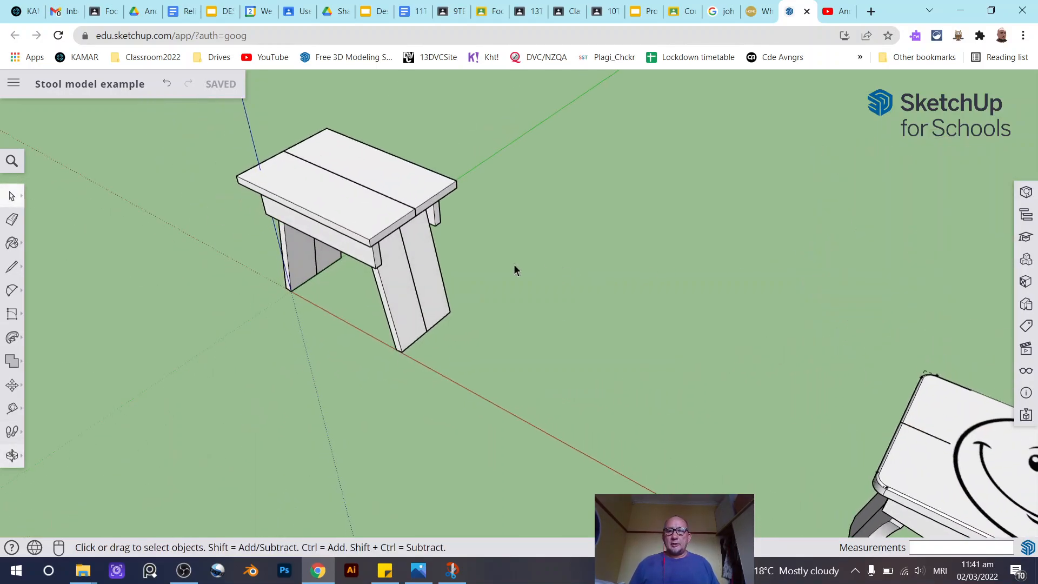
scroll(520, 268, "down", 4)
scroll(709, 355, "up", 3)
scroll(710, 356, "up", 2)
left_click(631, 329)
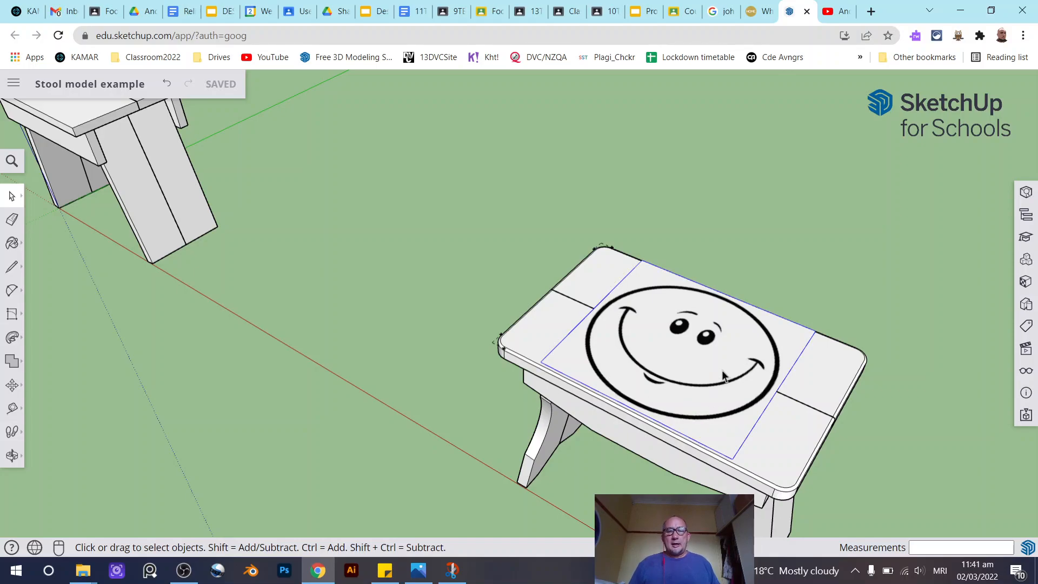
scroll(860, 365, "down", 4)
scroll(336, 290, "up", 5)
middle_click_drag(451, 247, 671, 265)
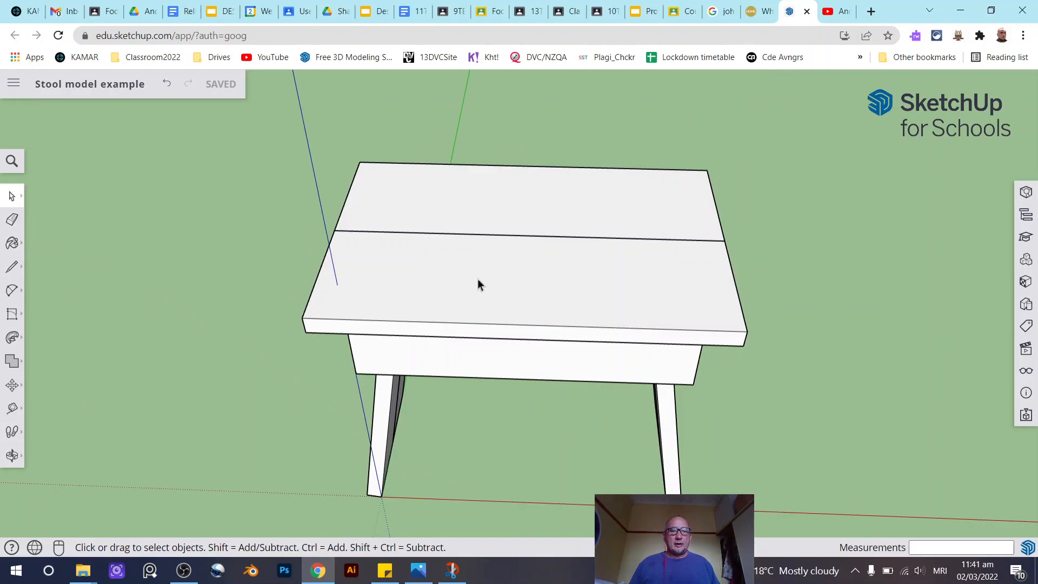
- Import Smiley.jpg from the device as an image
left_click(9, 84)
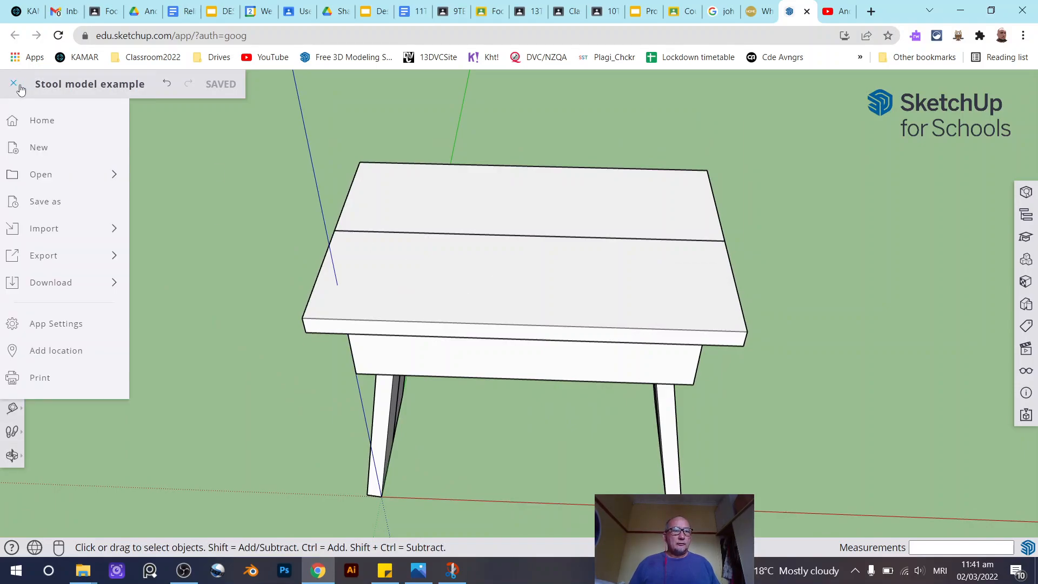
left_click(16, 86)
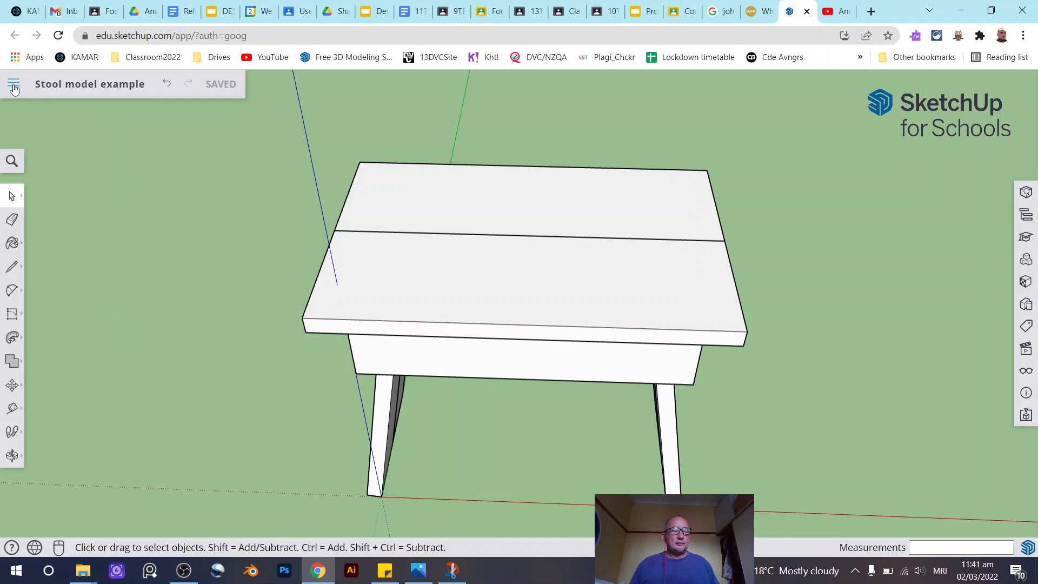
left_click(14, 88)
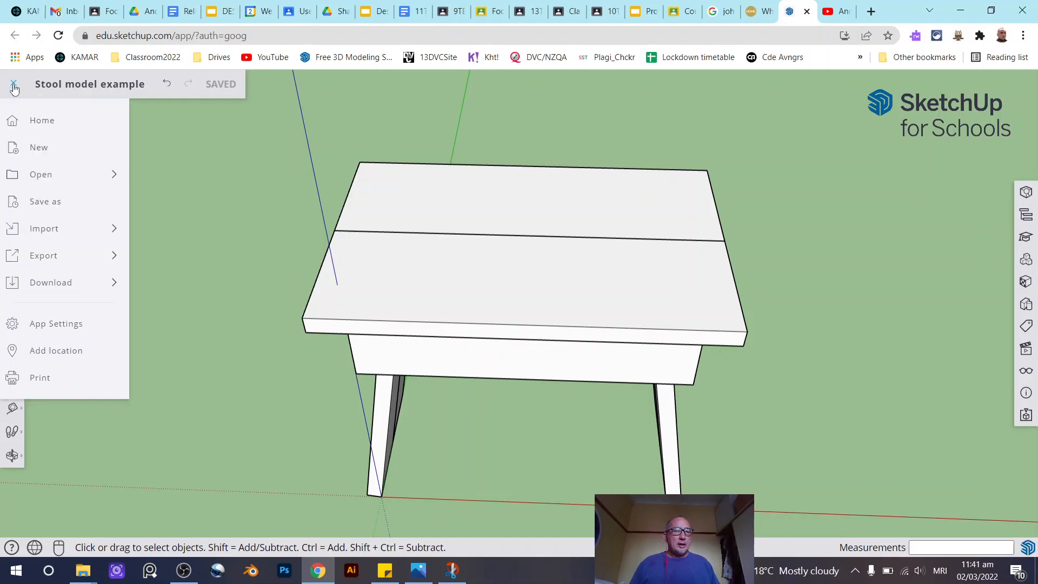
mouse_move(81, 232)
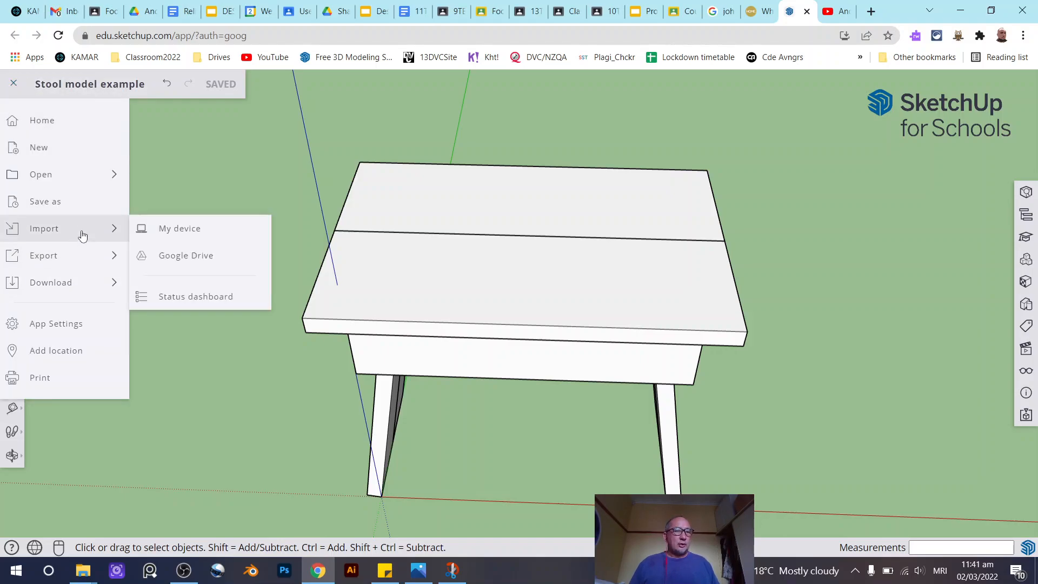
left_click(205, 238)
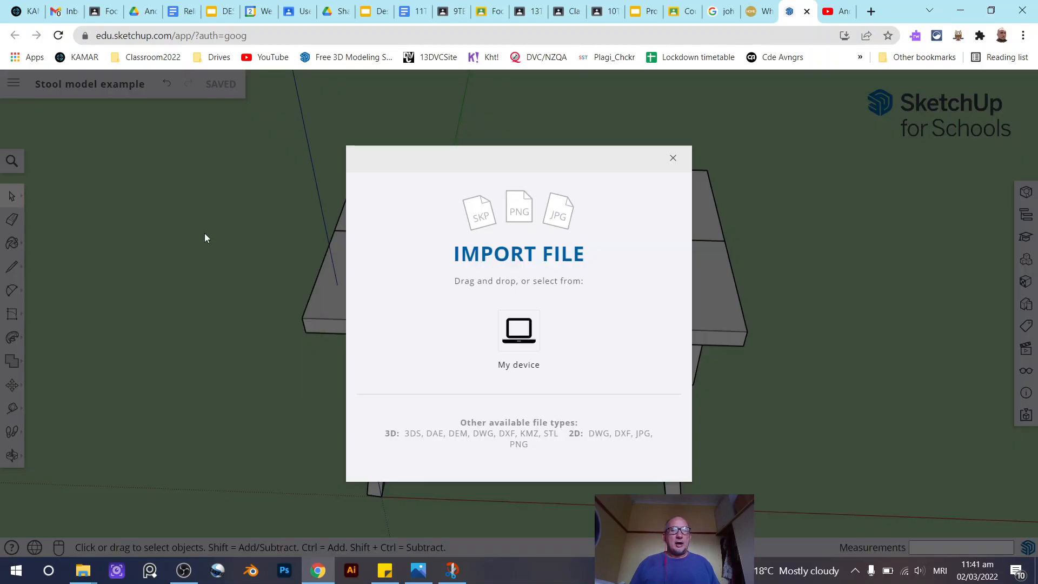
left_click(530, 341)
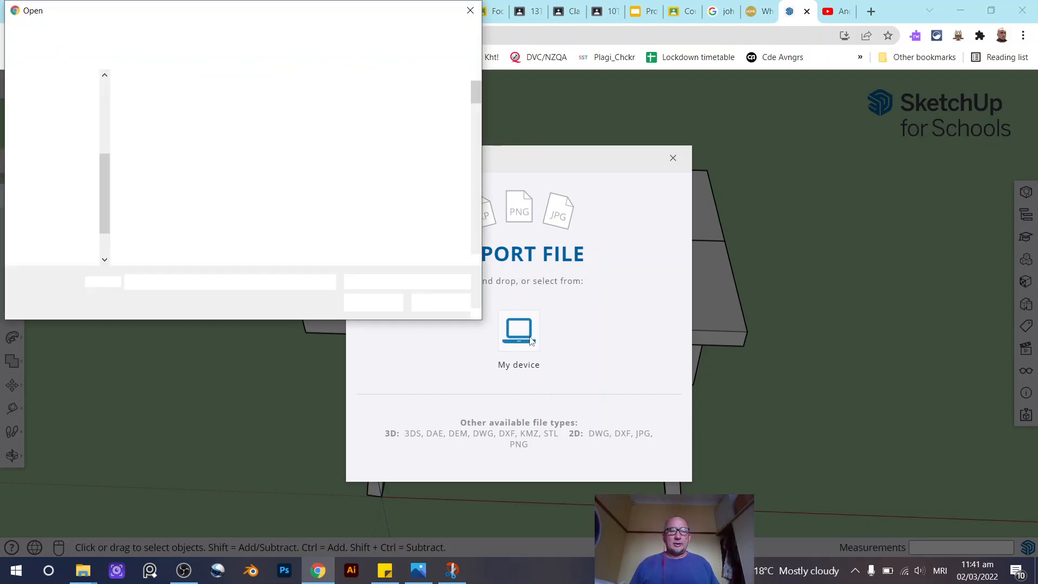
scroll(241, 132, "down", 6)
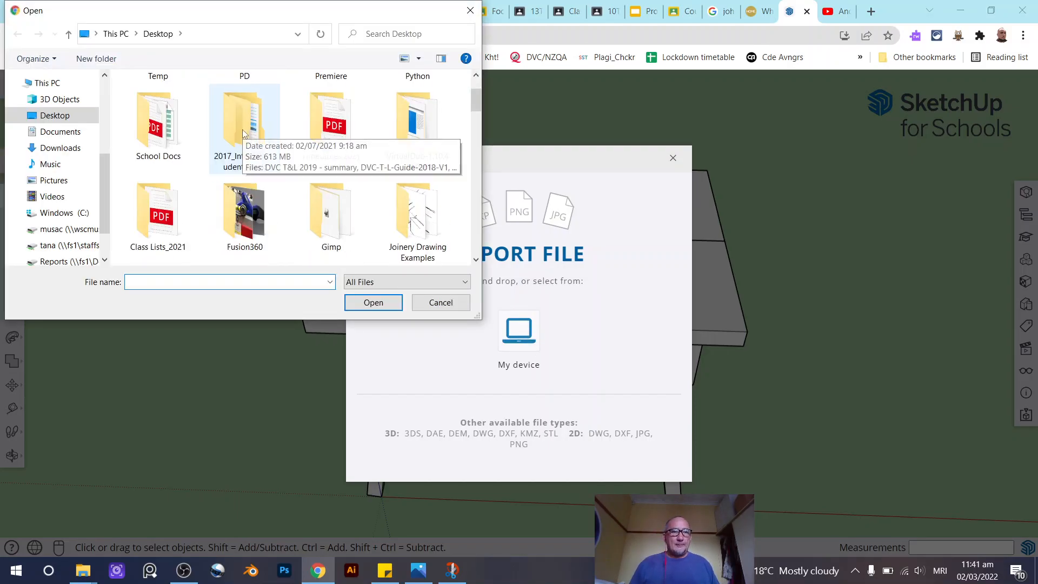
scroll(242, 128, "down", 3)
left_click(348, 136)
left_click(374, 303)
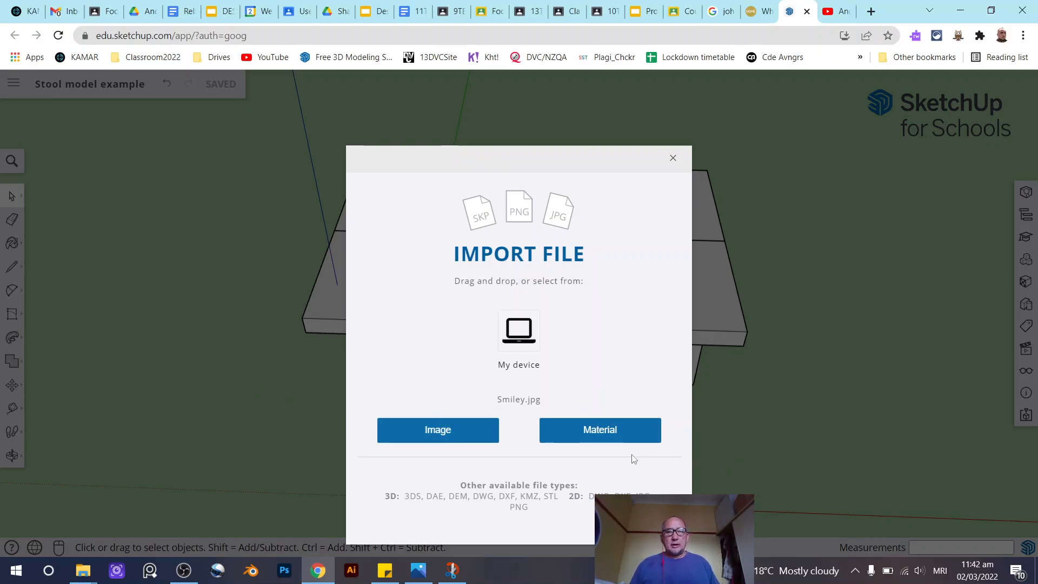
left_click(440, 430)
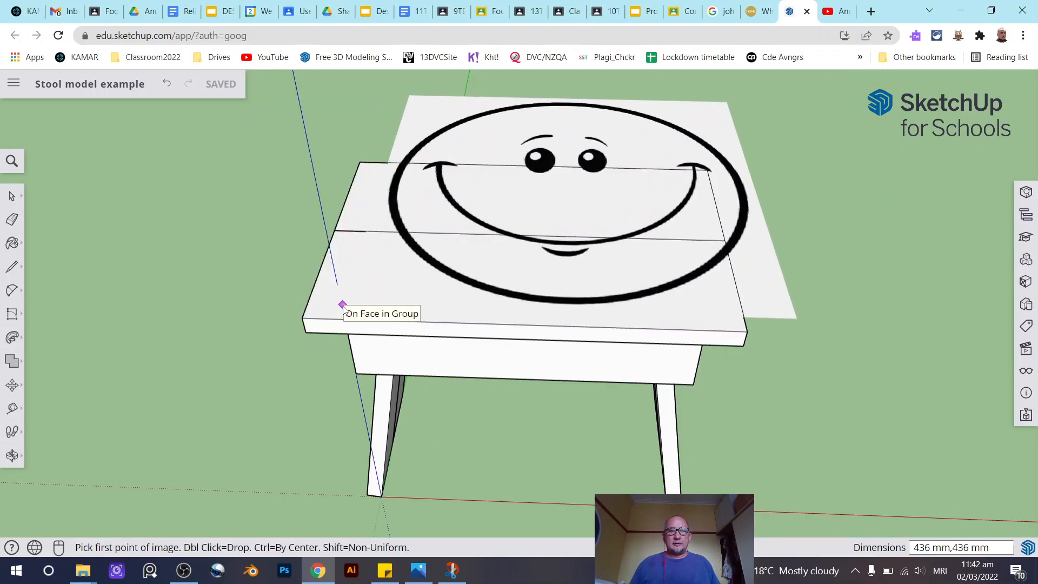
- Place the smiley image on the plain stool's seat about 239 mm wide and move it to the seat's centre
left_click(342, 306)
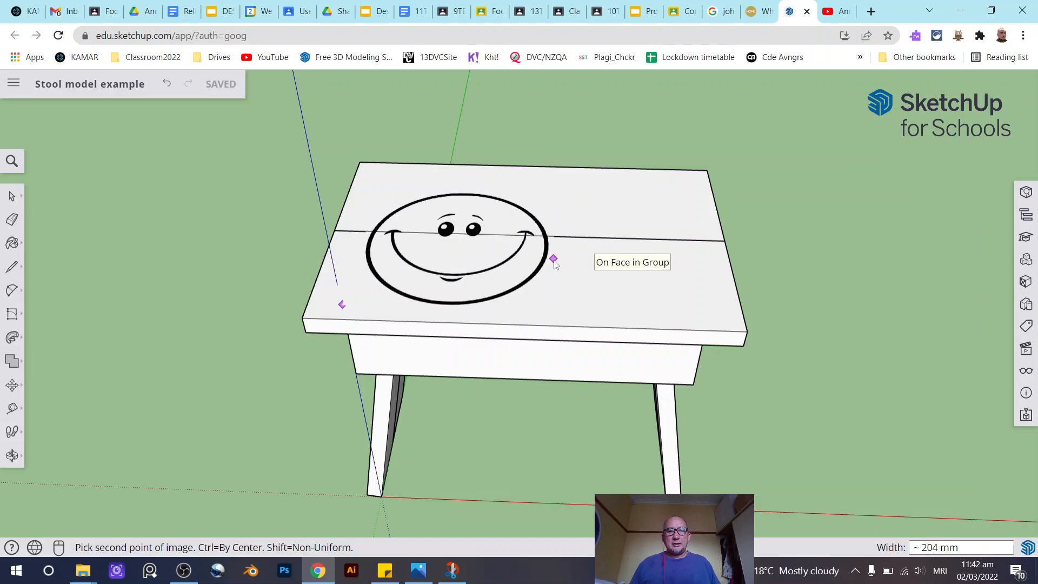
left_click(547, 263)
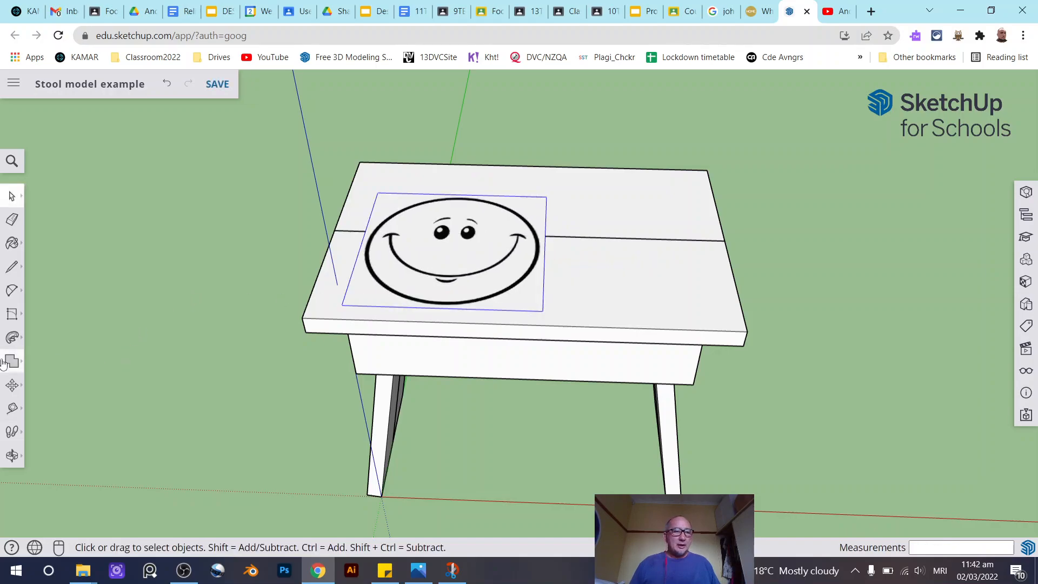
left_click(12, 385)
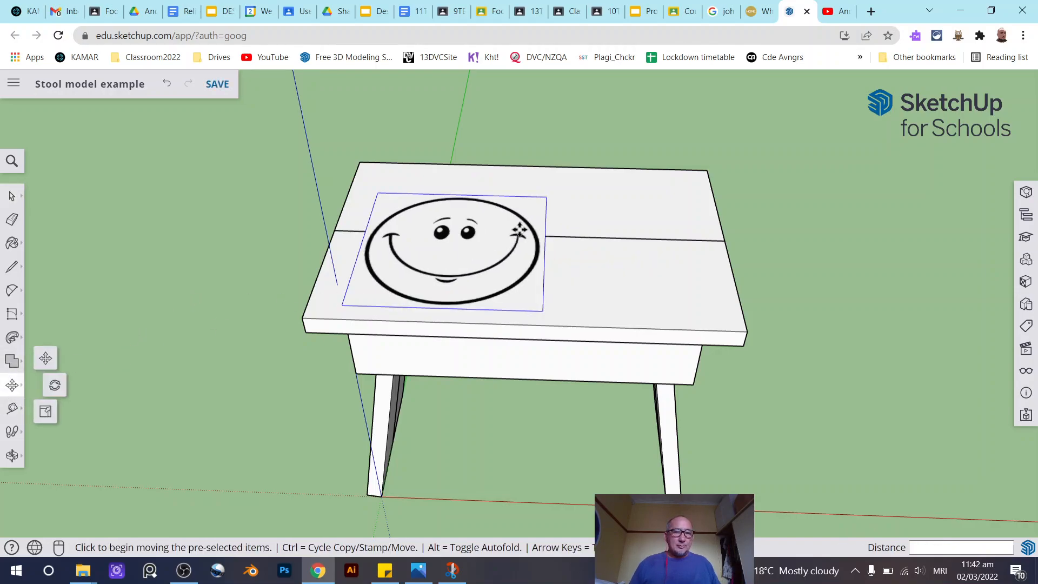
left_click(453, 250)
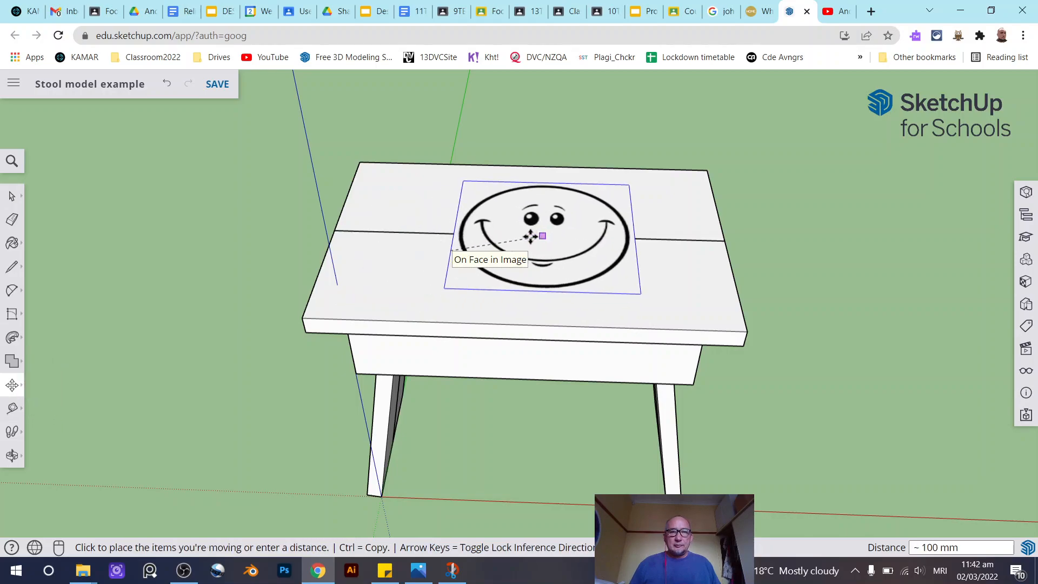
left_click(529, 237)
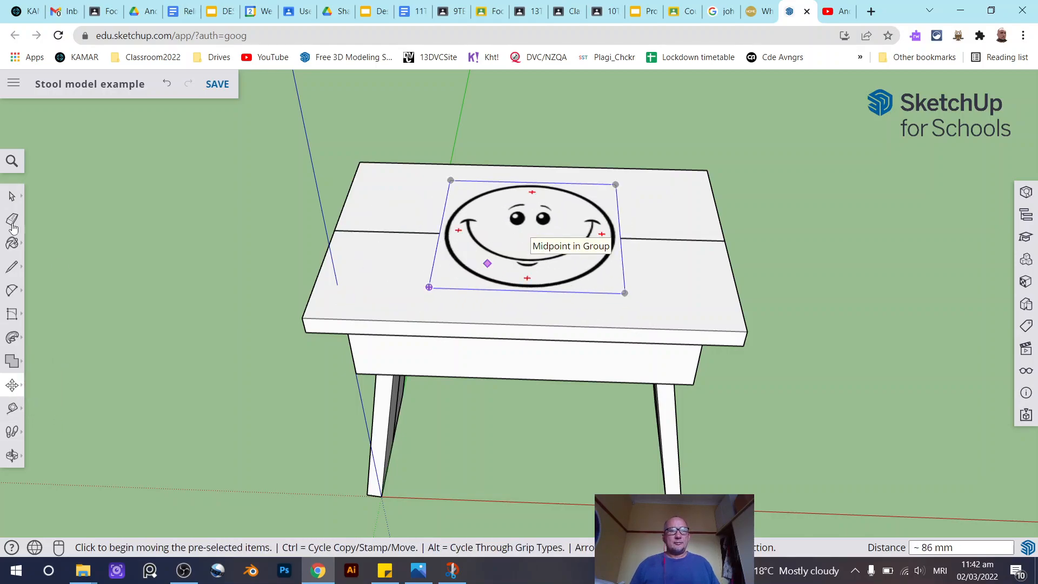
key("space")
- Examine the placed image on the seat and compare it with the example stool from several angles
scroll(641, 239, "down", 2)
mouse_move(641, 239)
middle_mouse_down()
mouse_move(842, 242)
mouse_move(716, 259)
mouse_move(633, 255)
middle_mouse_up()
scroll(680, 209, "up", 3)
scroll(680, 209, "up", 2)
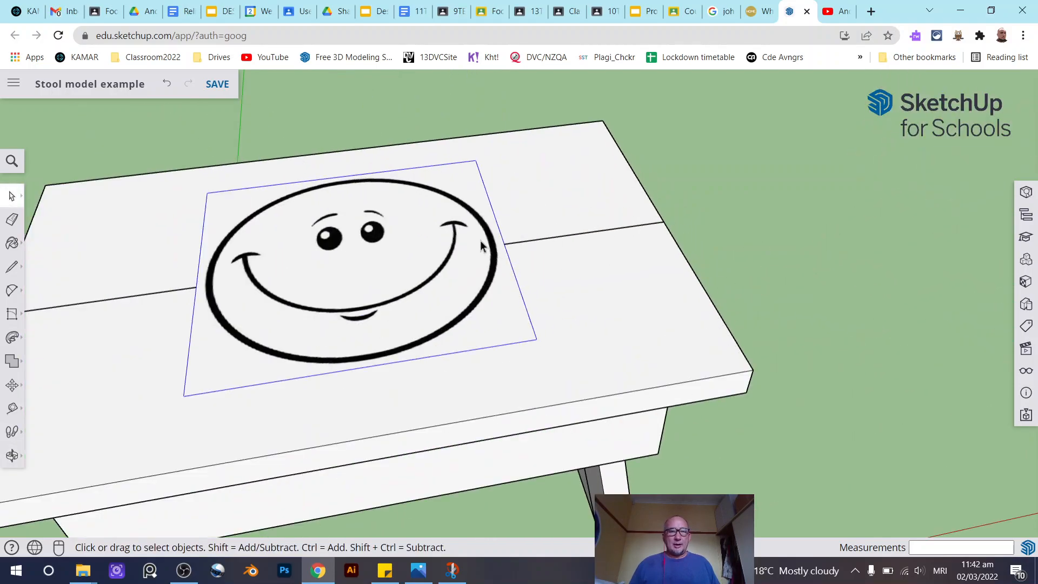
scroll(480, 240, "down", 1)
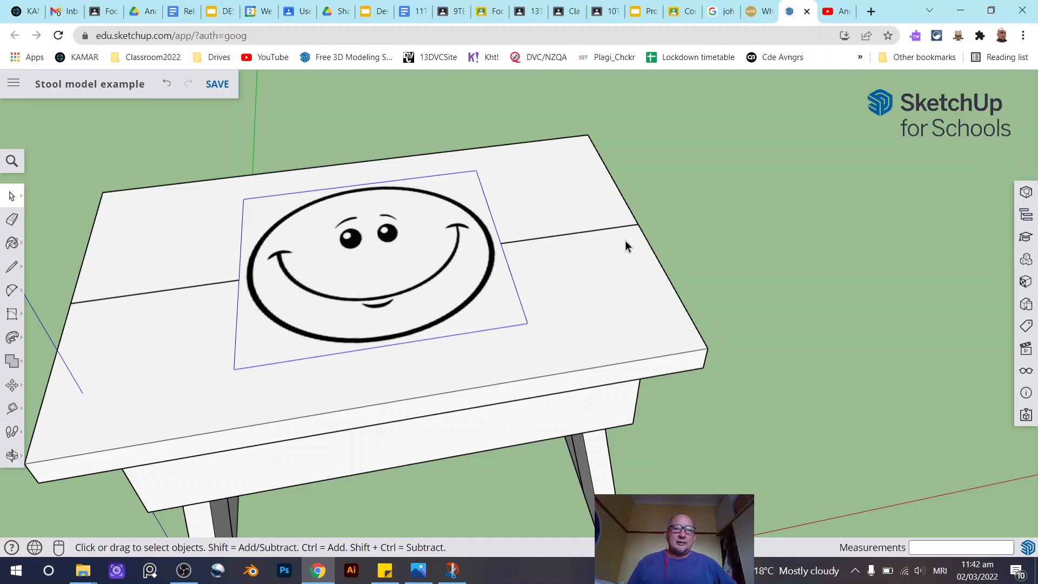
scroll(689, 233, "down", 3)
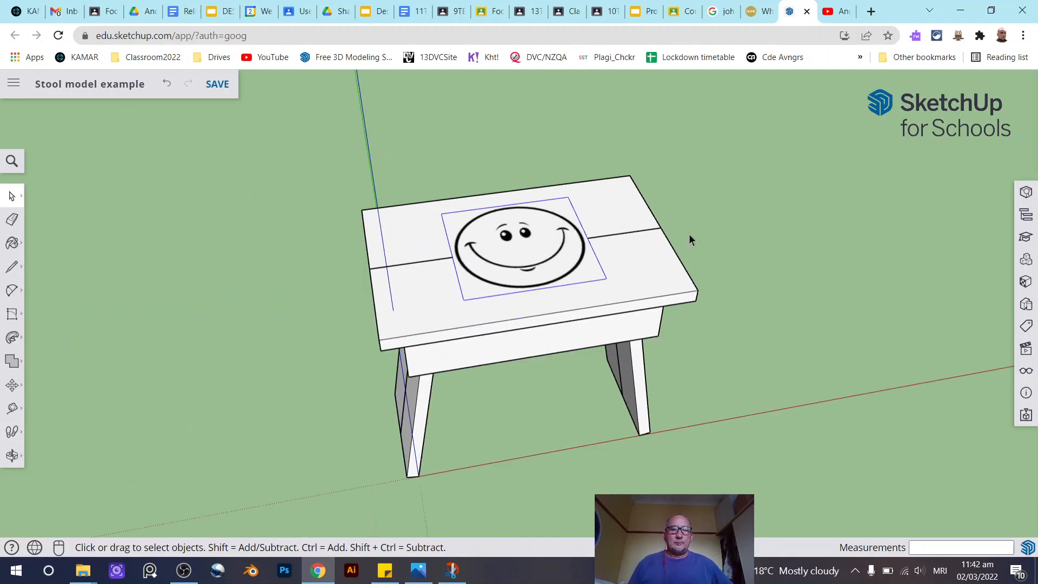
middle_click_drag(630, 274, 550, 256)
middle_click_drag(680, 307, 661, 365)
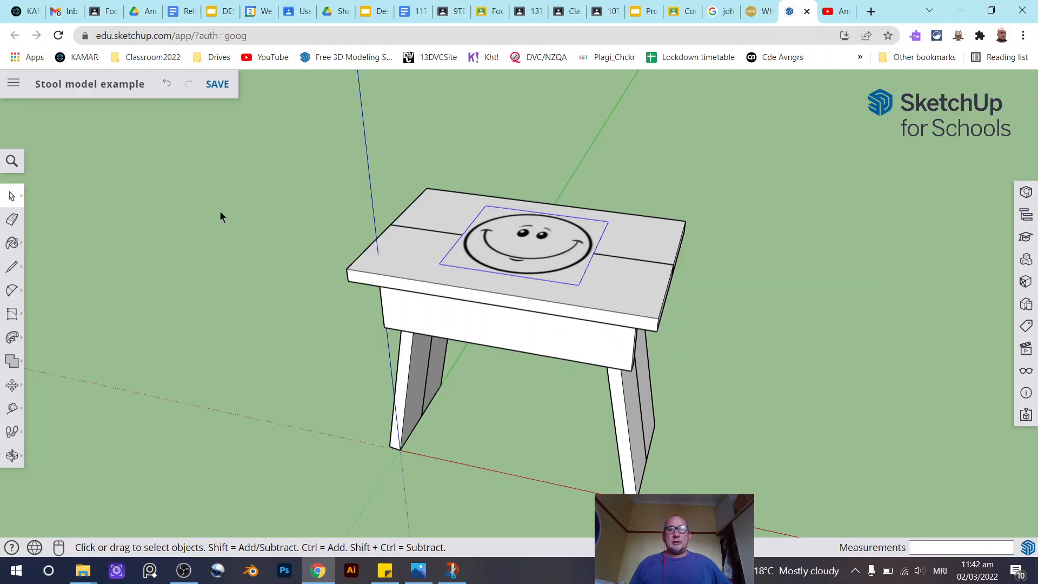
scroll(183, 203, "down", 4)
scroll(904, 387, "up", 5)
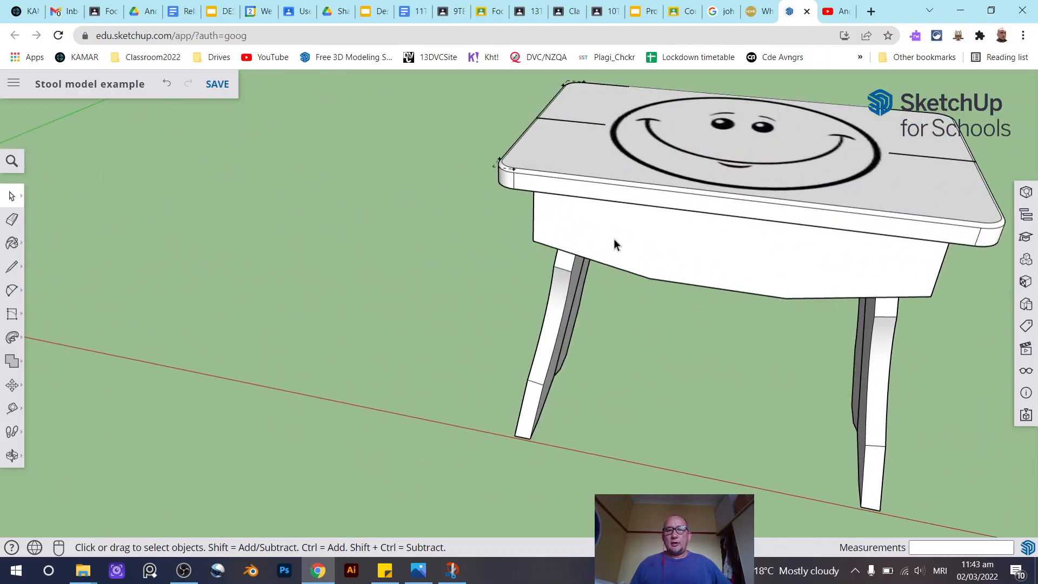
scroll(957, 238, "down", 3)
middle_click_drag(427, 203, 554, 205)
- Open the plain stool's front apron group for editing and select its front face
scroll(554, 204, "down", 4)
scroll(332, 239, "up", 1)
scroll(328, 238, "up", 6)
middle_click_drag(325, 223, 449, 144)
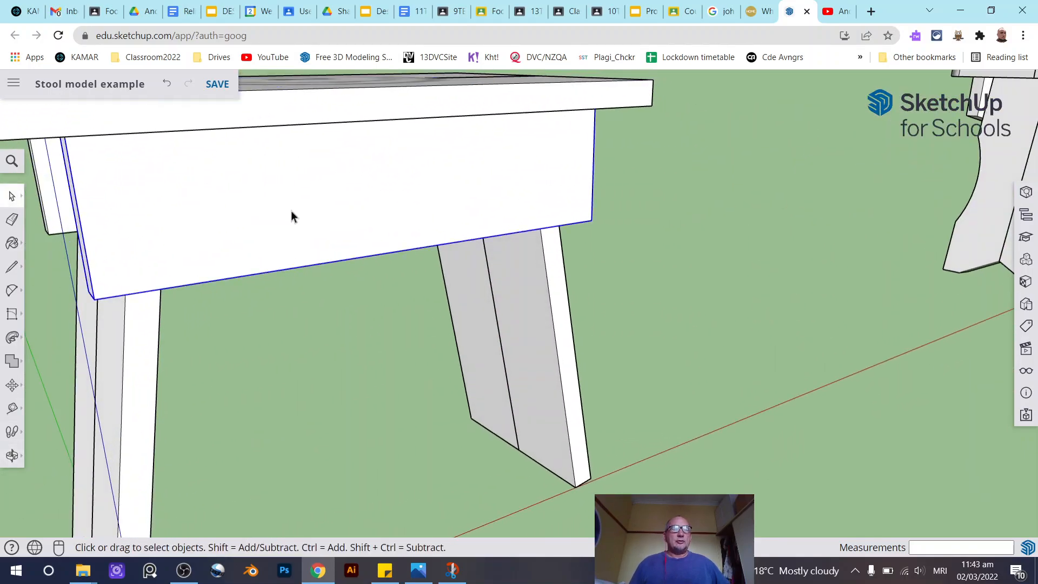
scroll(289, 211, "down", 1)
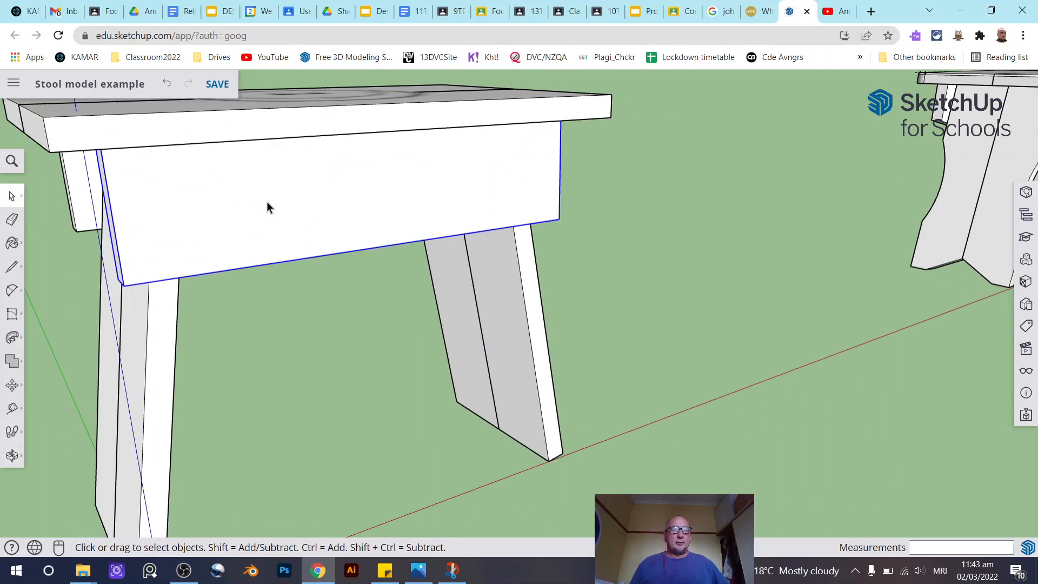
double_click(267, 201)
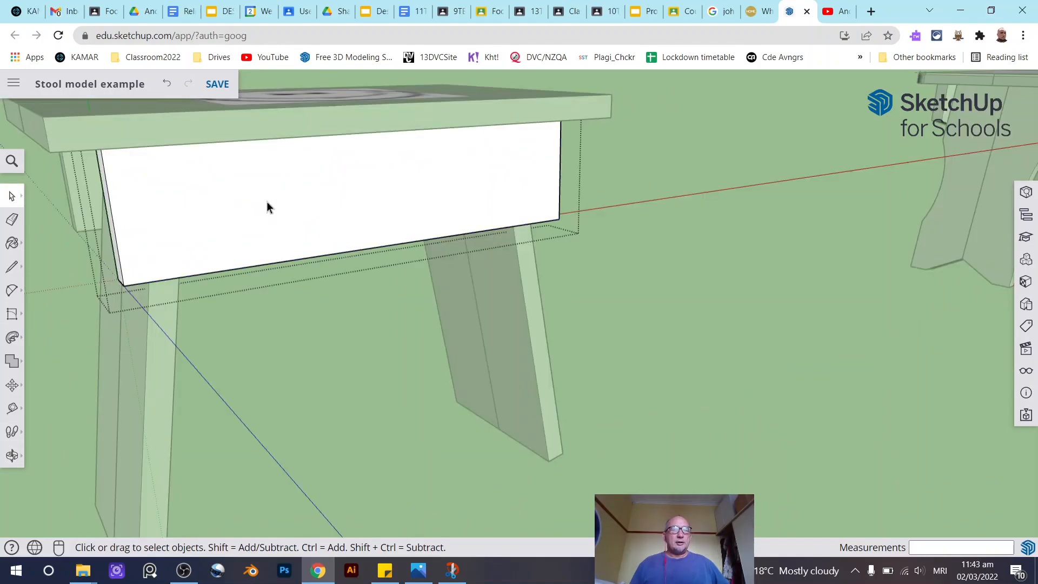
left_click(299, 199)
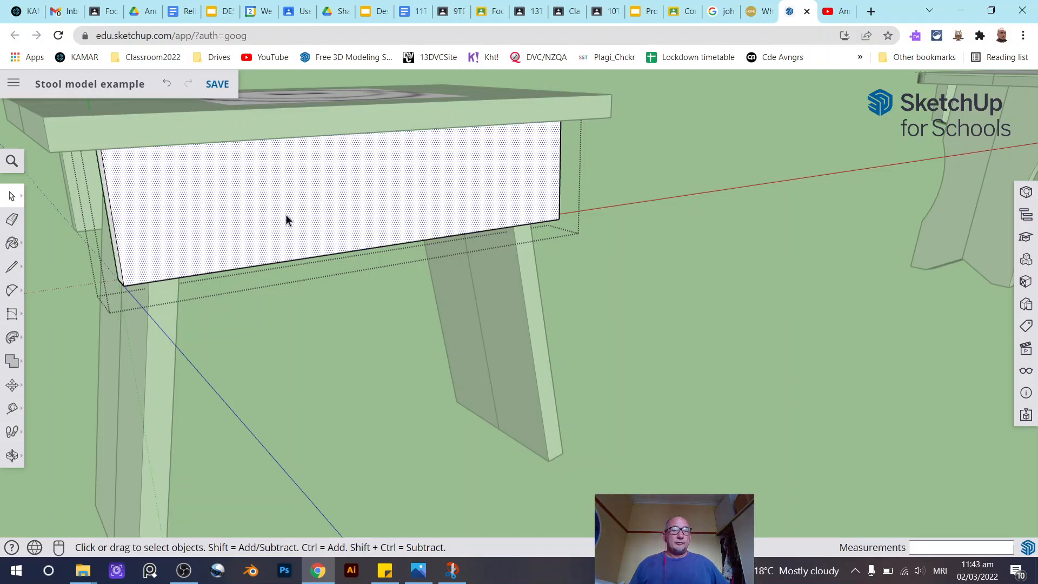
middle_click_drag(433, 204, 403, 240)
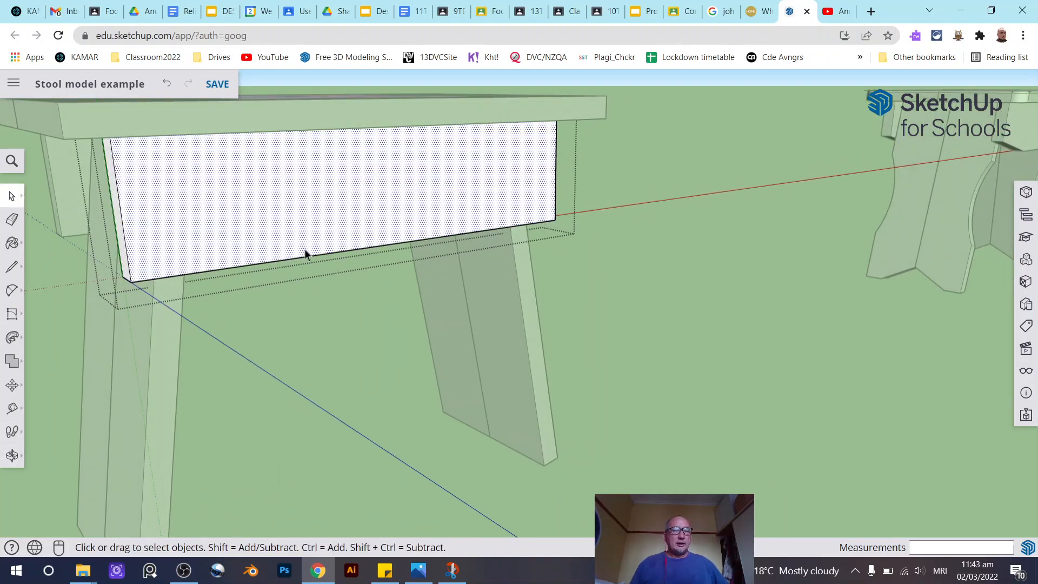
left_click(113, 205)
left_click(118, 203)
left_click(239, 193)
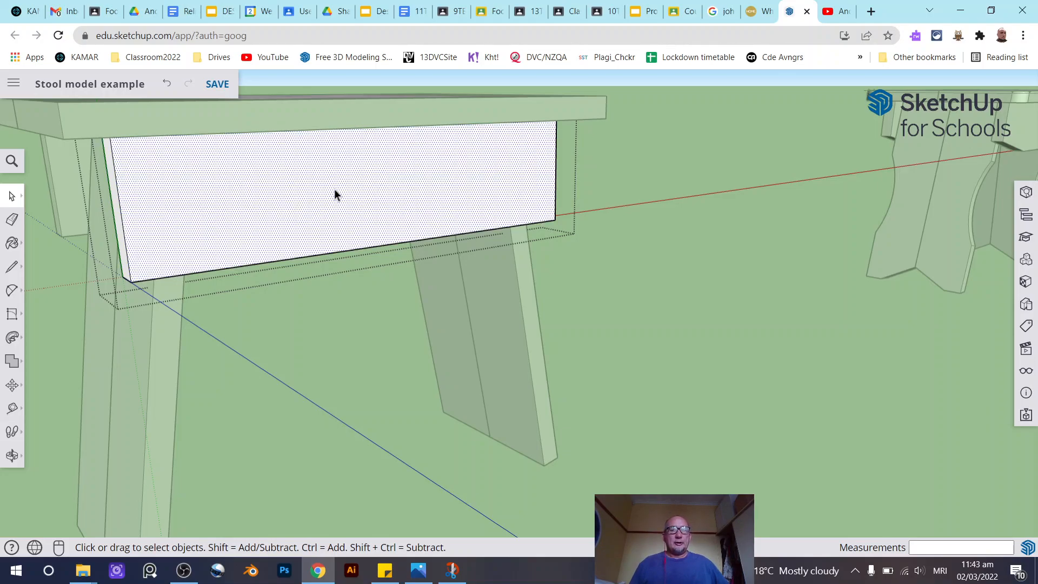
left_click(12, 266)
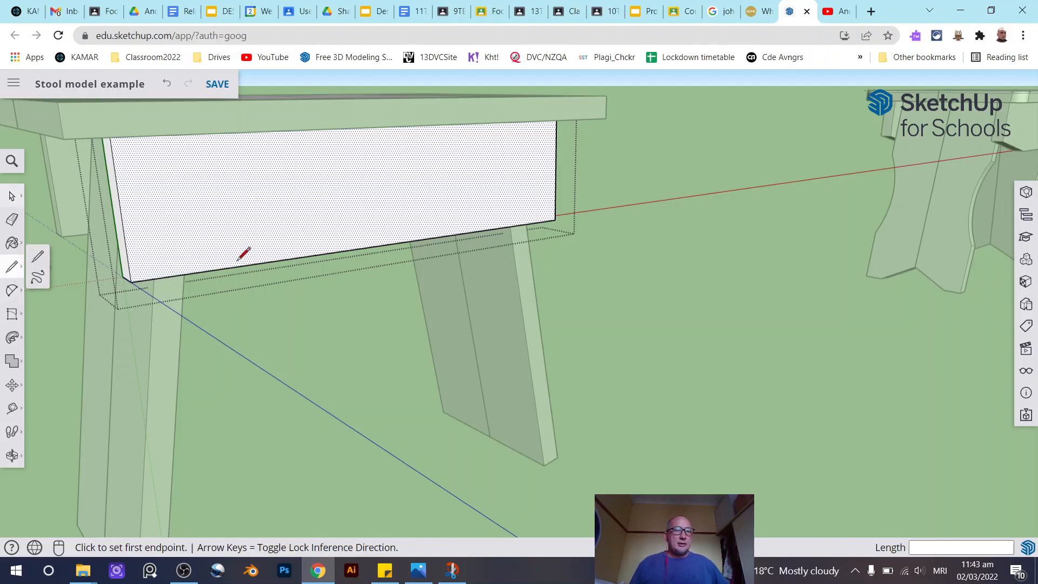
left_click(124, 234)
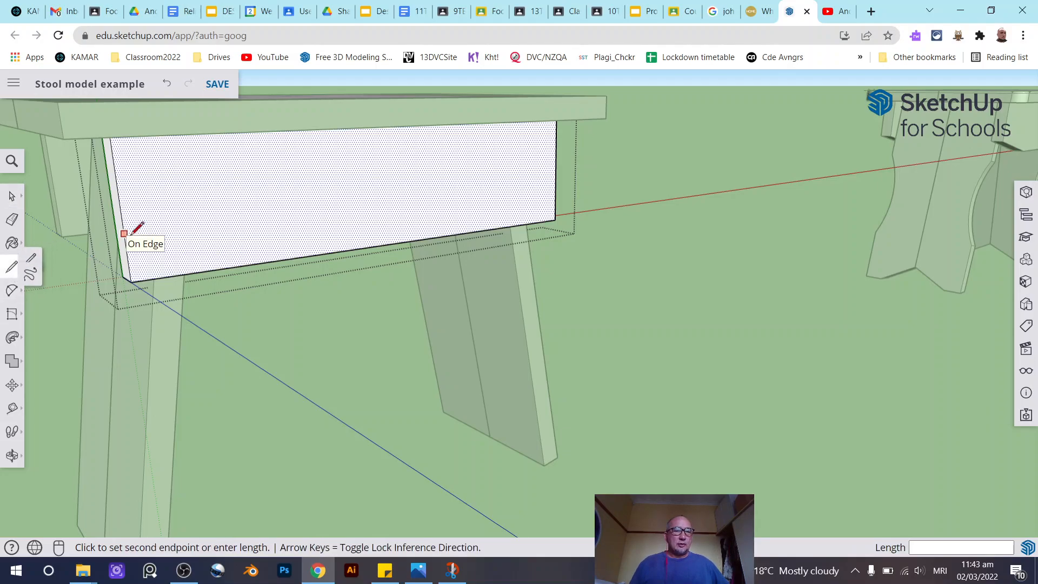
left_click(206, 271)
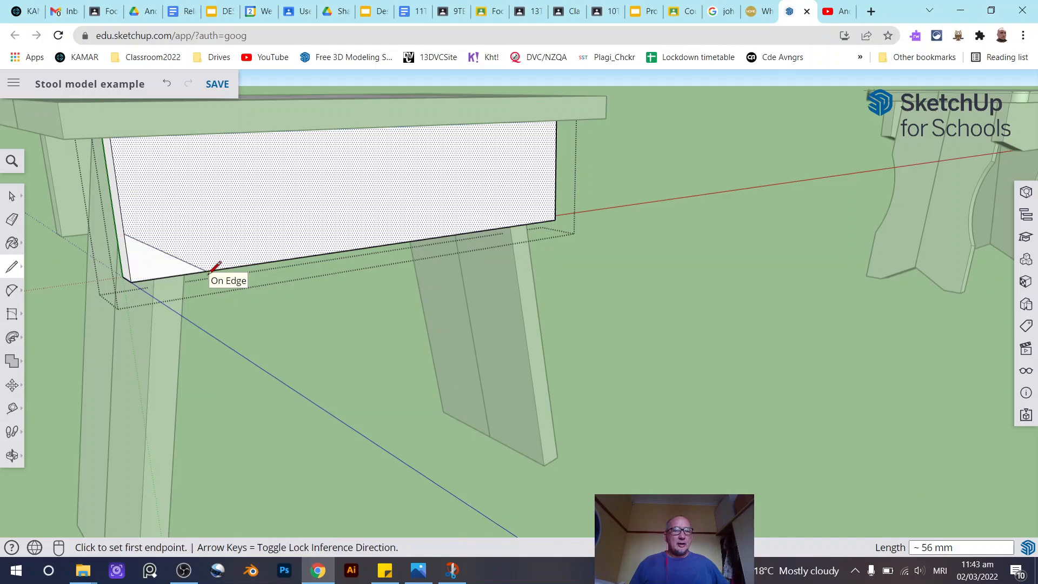
scroll(252, 294, "up", 1)
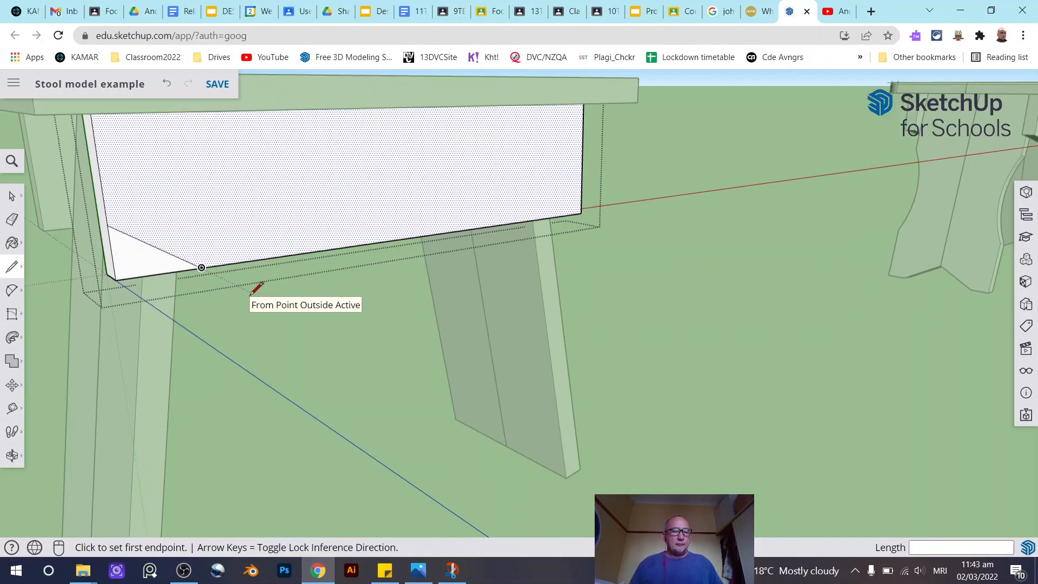
key("ctrl+z")
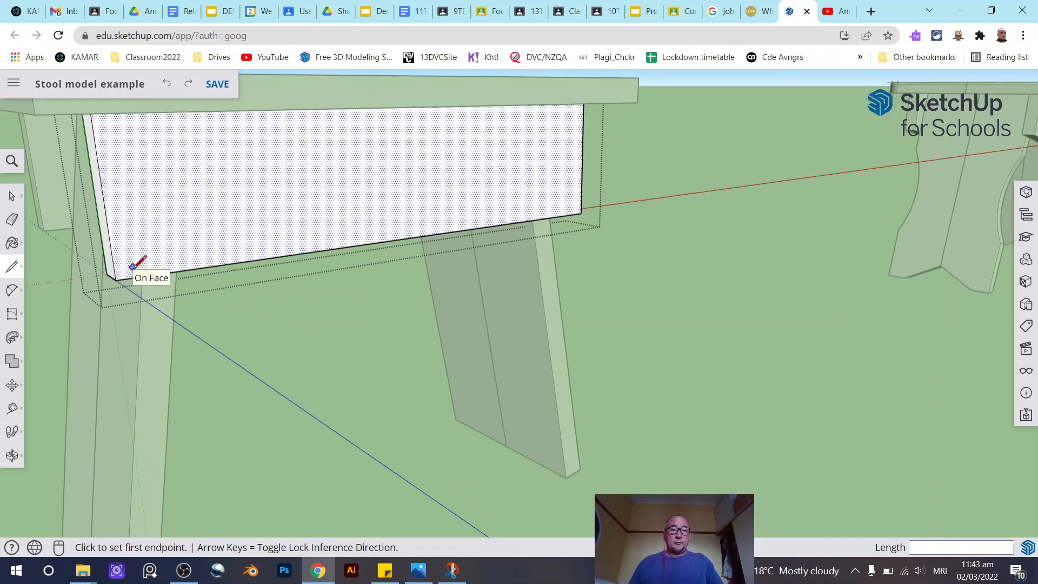
- Draw a diagonal line cutting off the front apron's lower-left corner, about 44 mm long
left_click(108, 223)
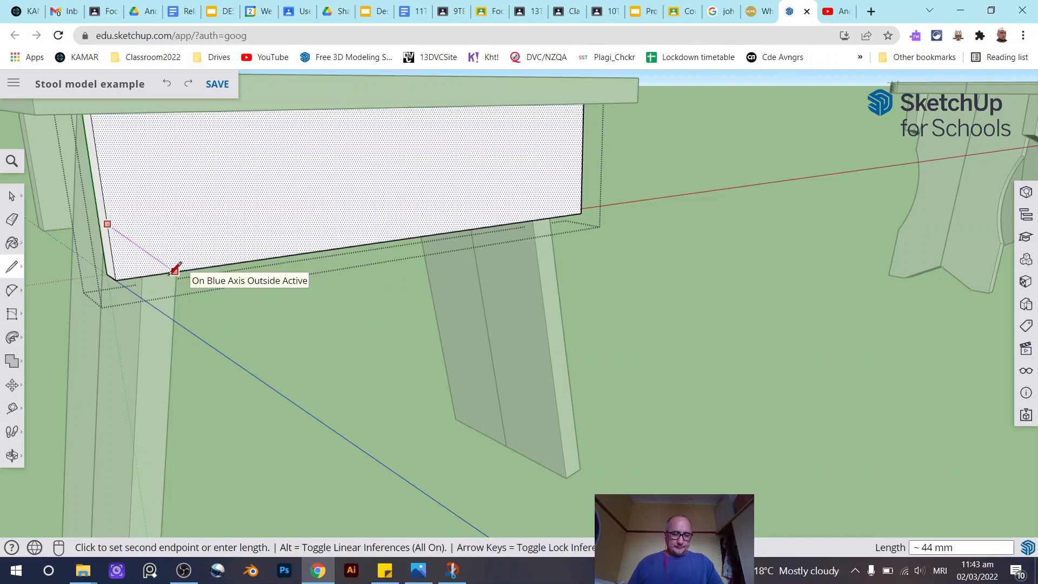
scroll(174, 268, "up", 2)
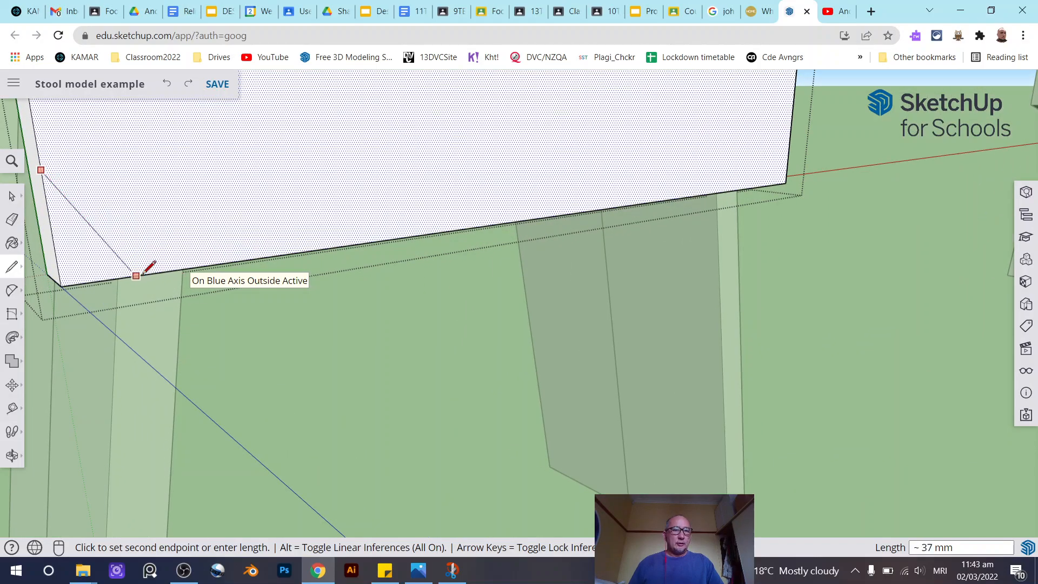
left_click(180, 268)
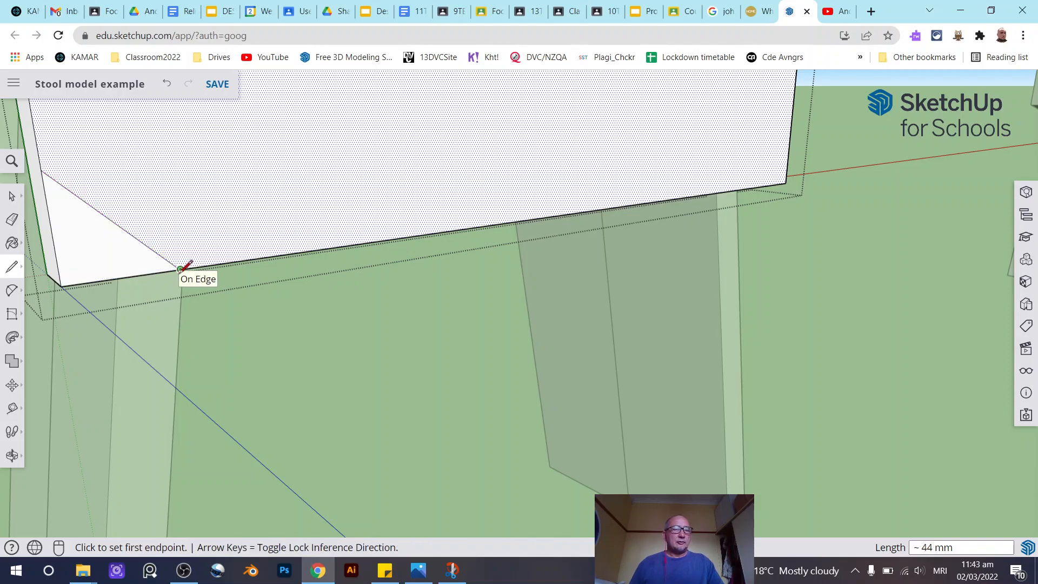
- Push the lower-left corner triangle back 19 mm through the apron's thickness to remove it
scroll(230, 268, "down", 3)
left_click(12, 197)
middle_click_drag(267, 255, 152, 306)
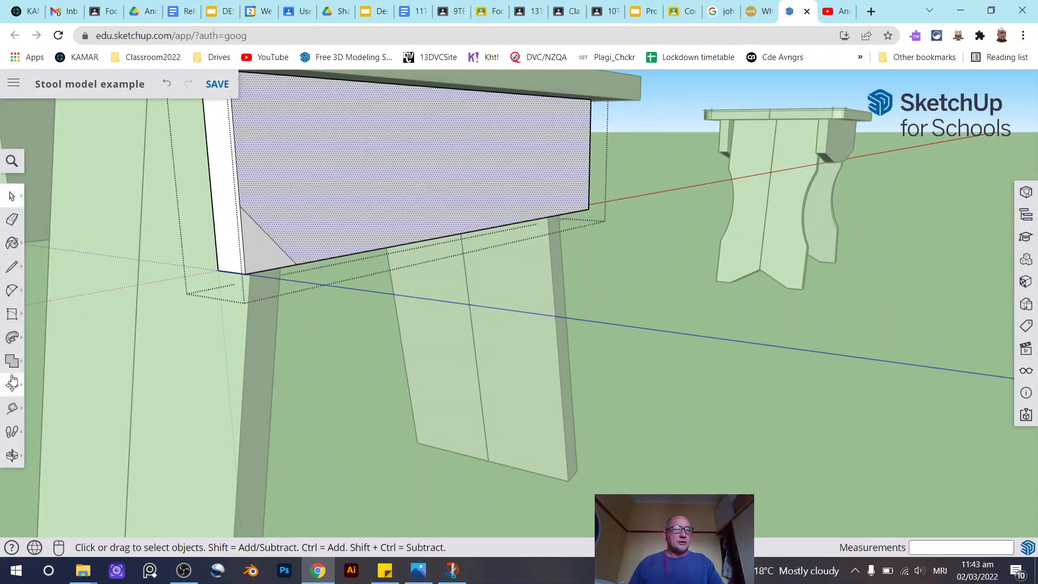
left_click(12, 337)
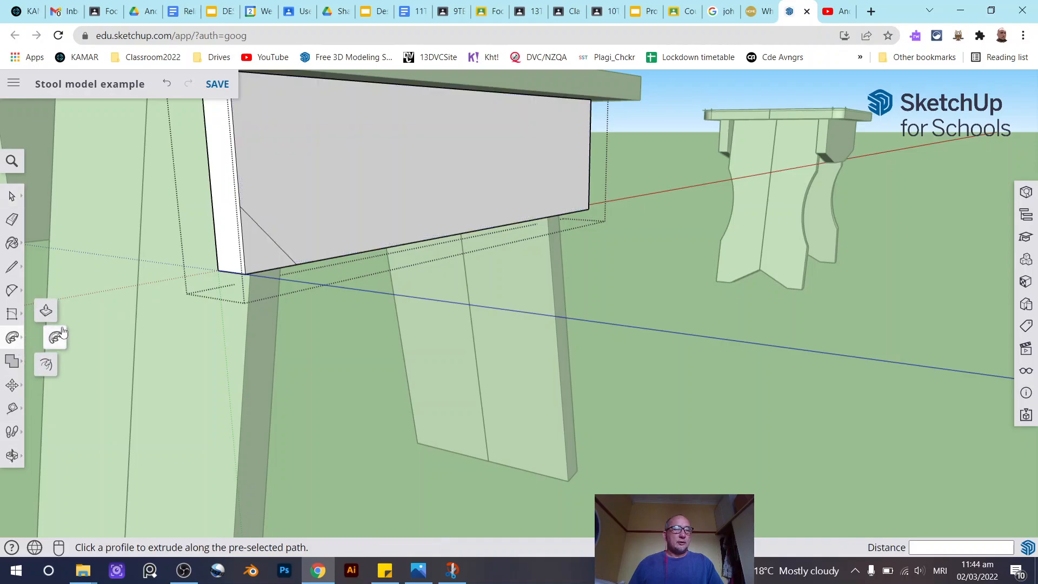
left_click(46, 312)
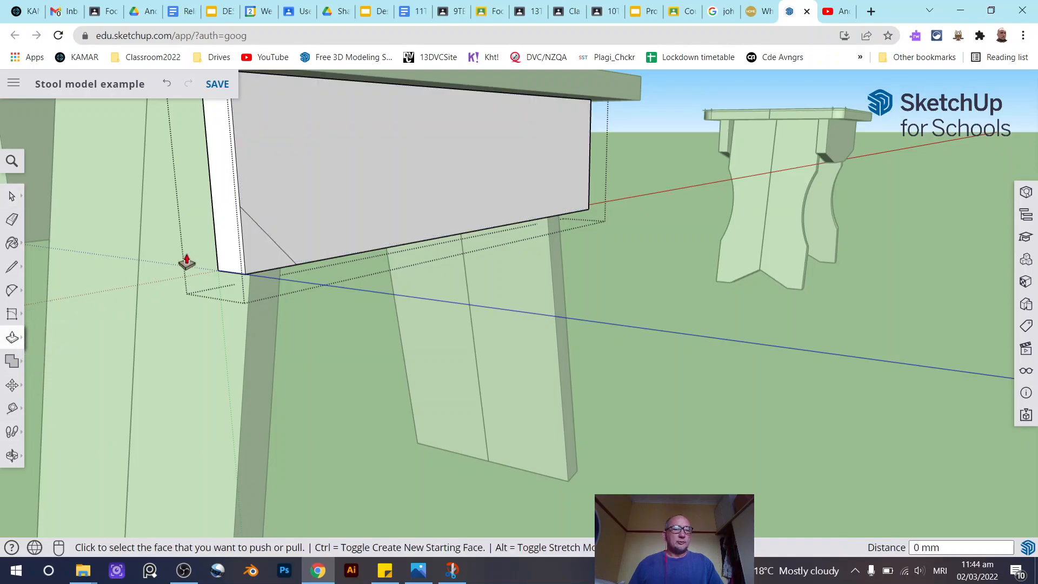
left_click(258, 255)
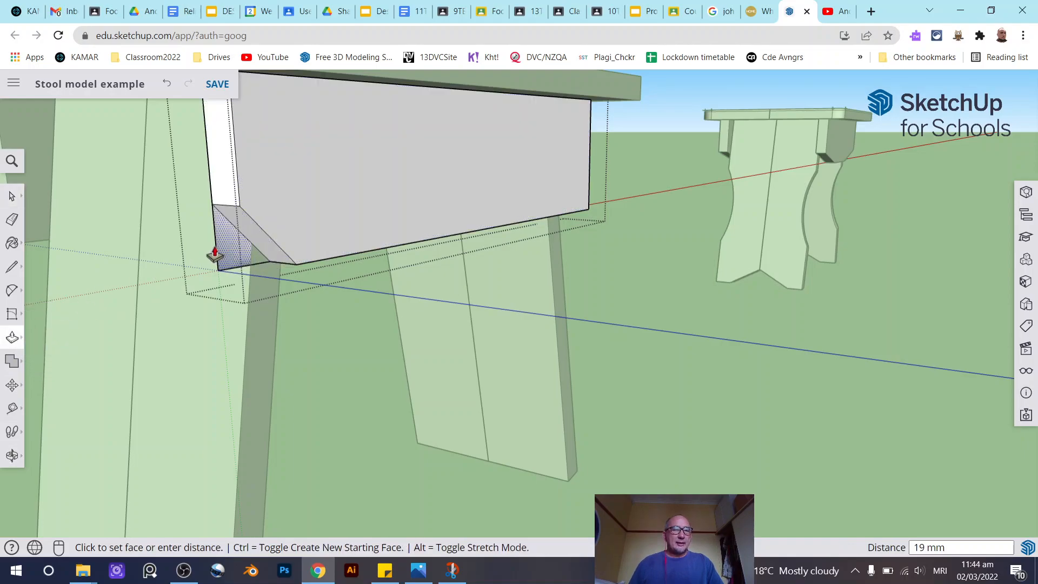
left_click(216, 254)
middle_click_drag(416, 220, 56, 294)
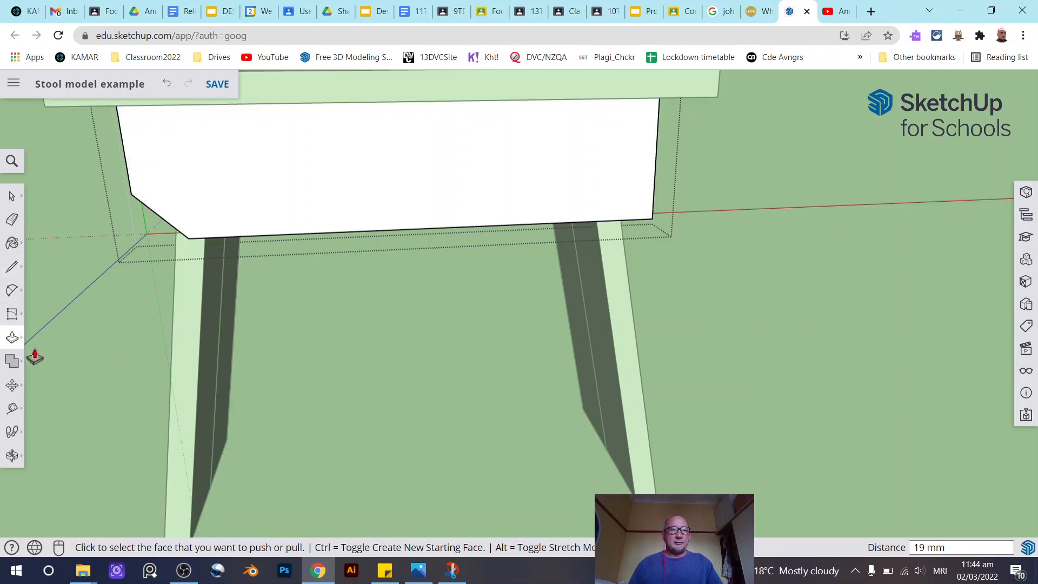
left_click(12, 268)
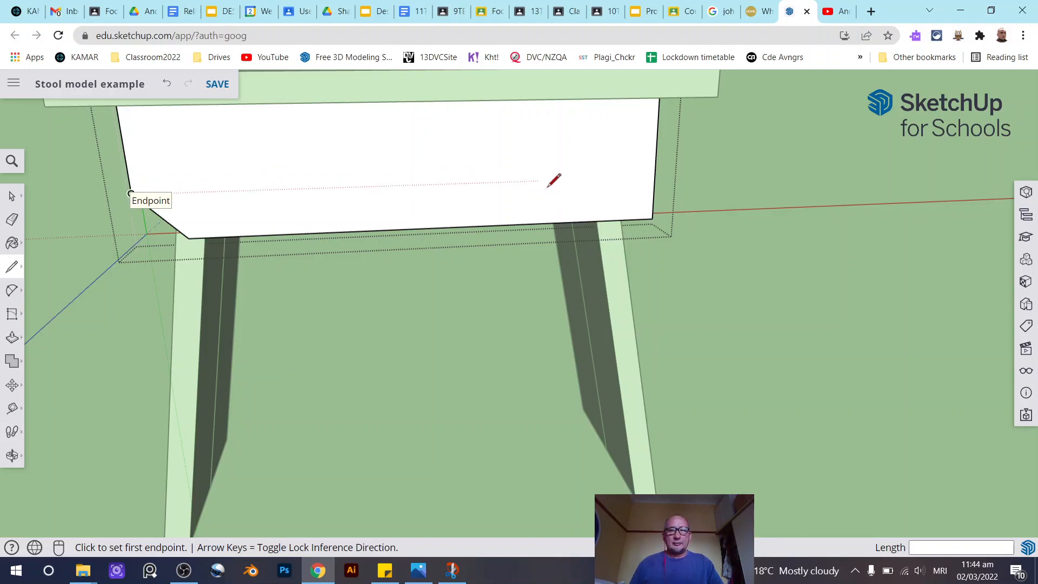
left_click(654, 176)
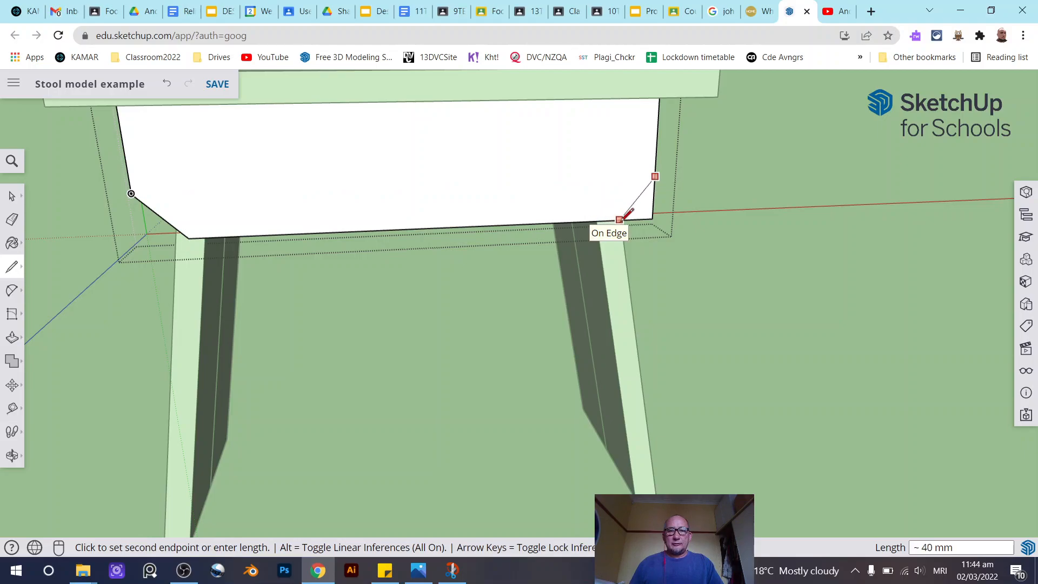
scroll(628, 214, "up", 3)
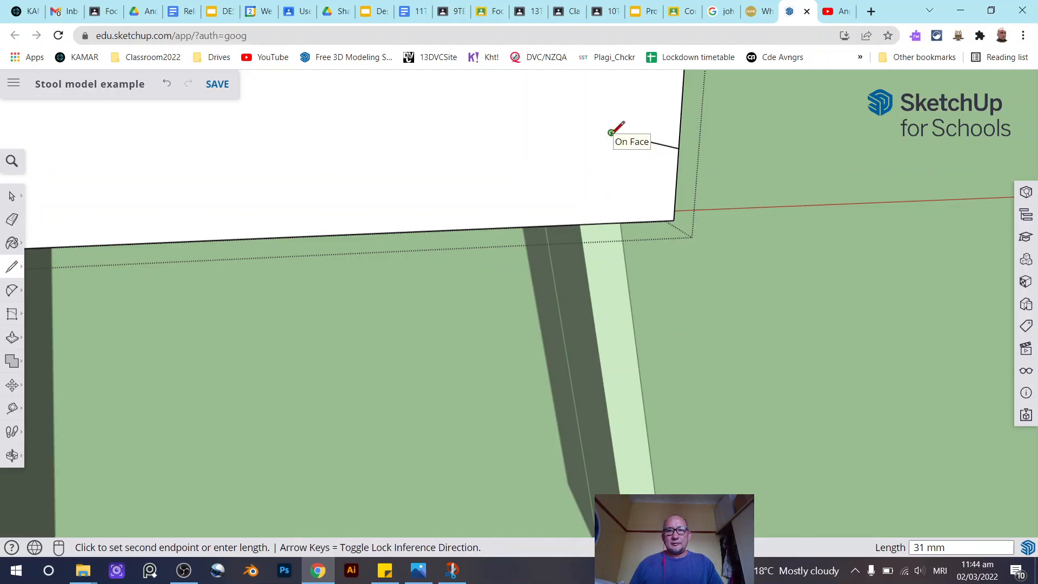
left_click(12, 196)
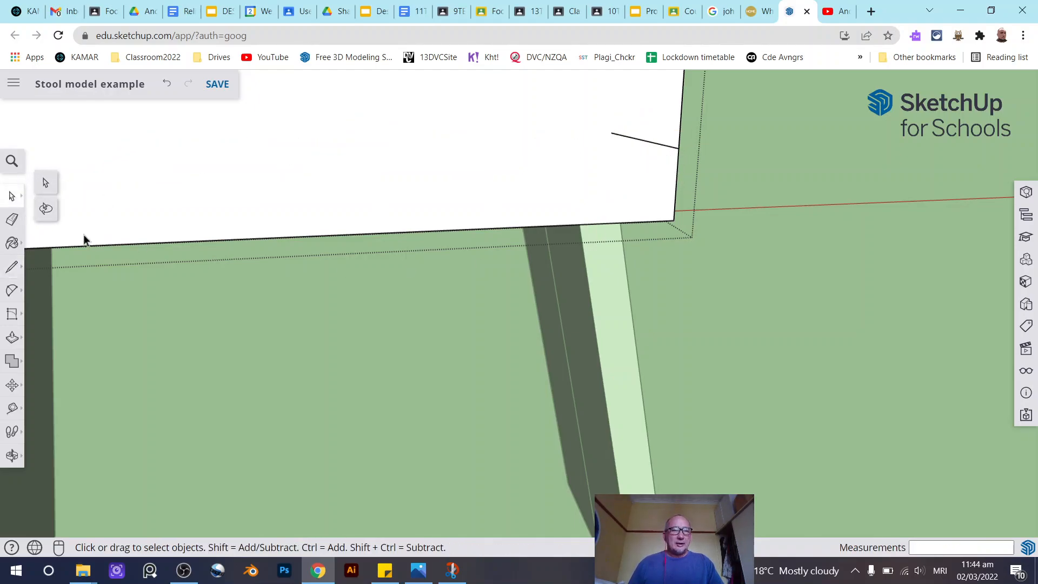
- Place a guide point 31 mm from the apron's lower-right corner along its bottom edge with the Tape Measure
left_click(12, 409)
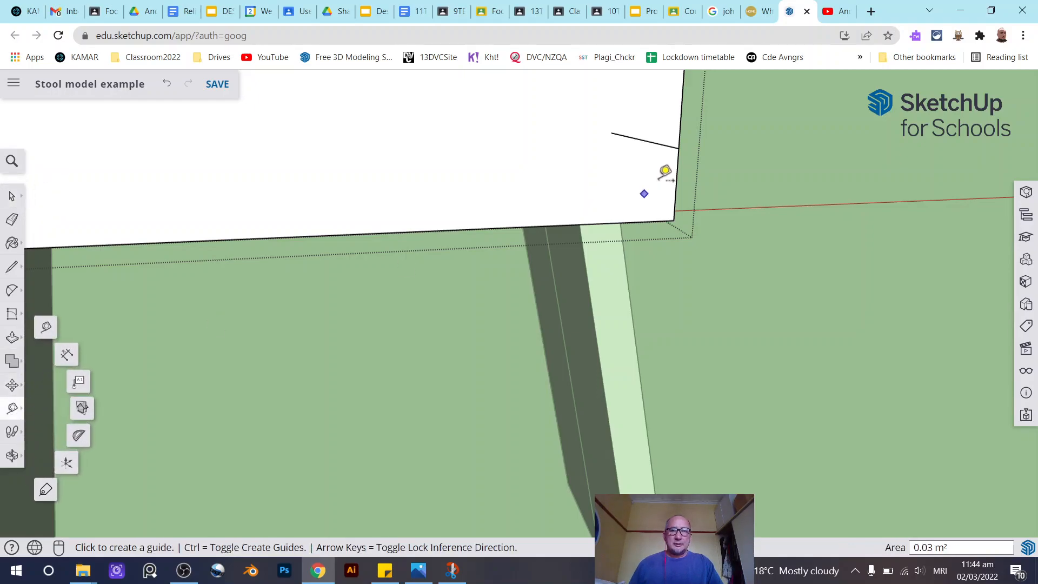
left_click(678, 148)
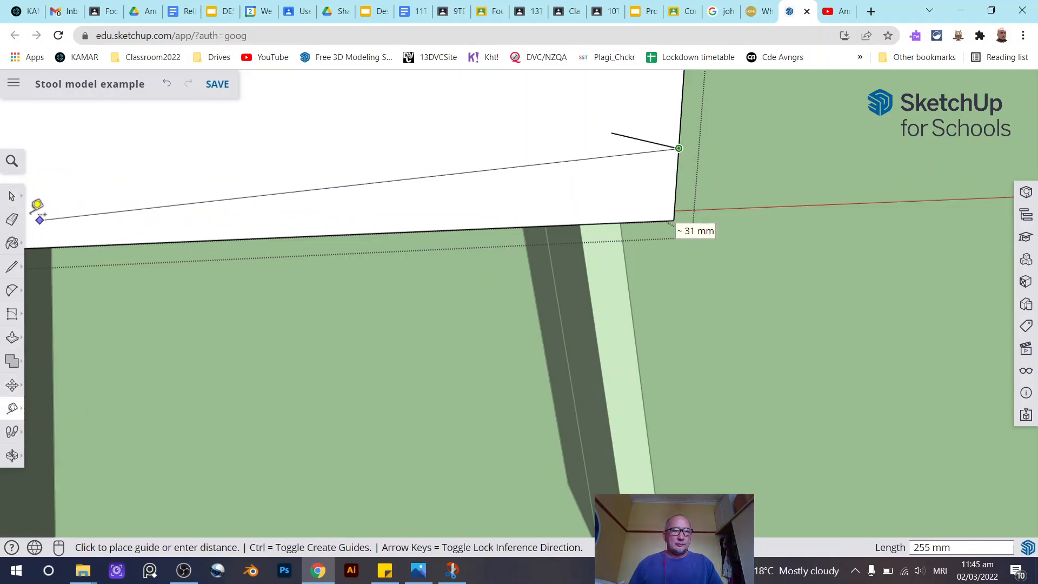
left_click(12, 195)
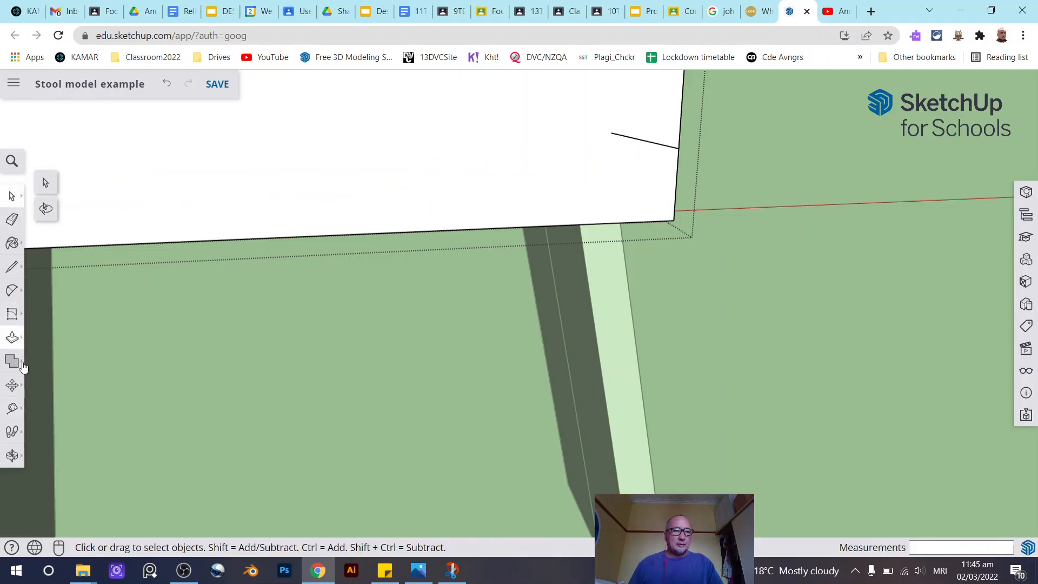
left_click(12, 408)
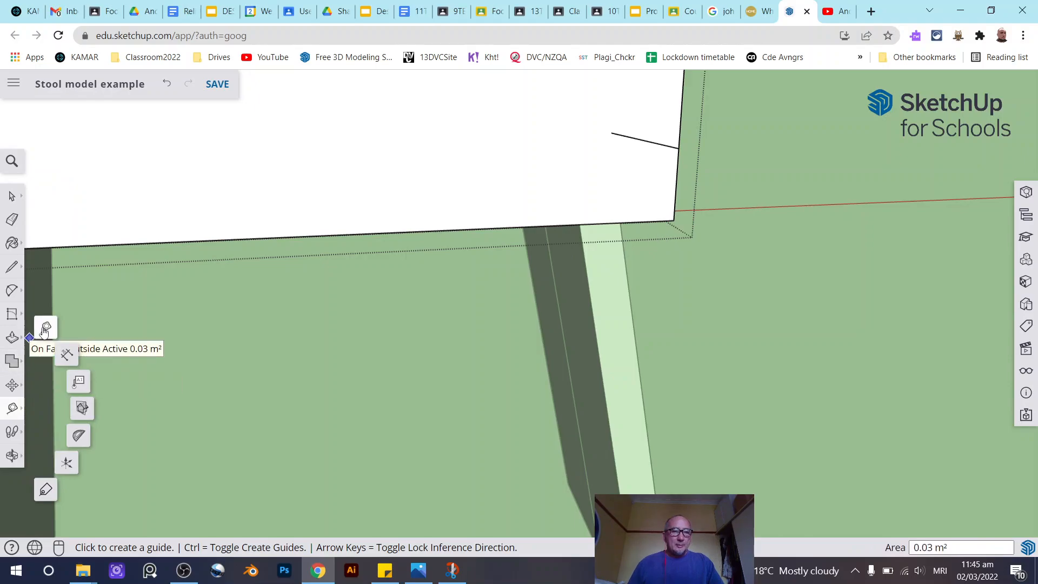
left_click(681, 211)
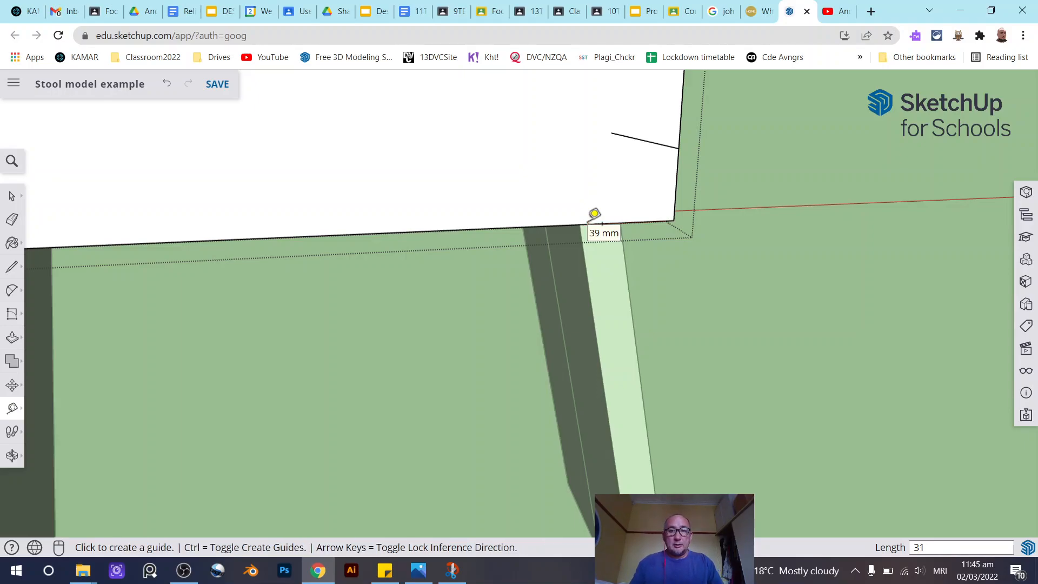
left_click(626, 220)
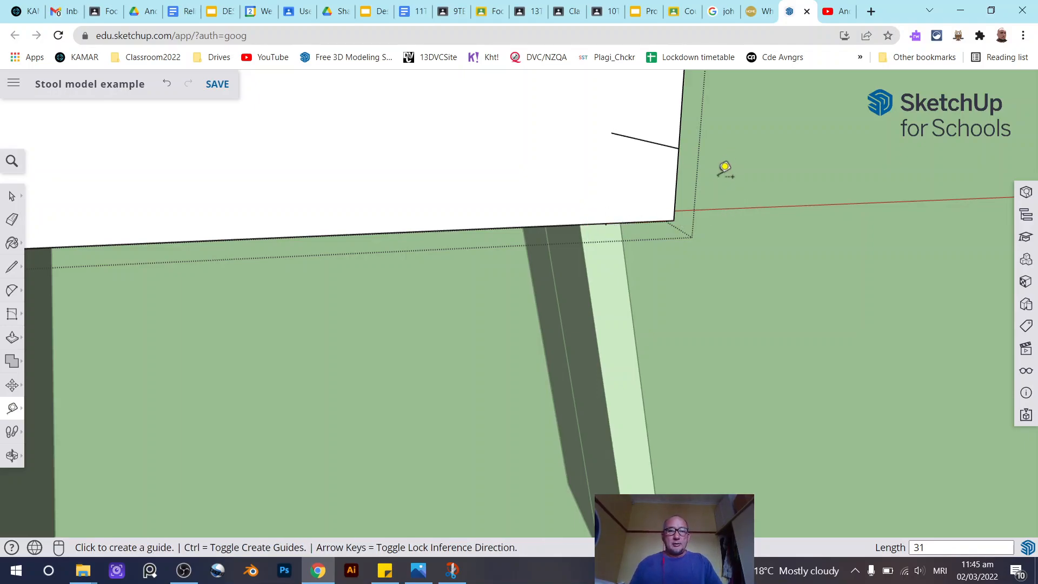
- Draw a diagonal line cutting off the apron's lower-right corner and delete the stray short line beside it
left_click(12, 266)
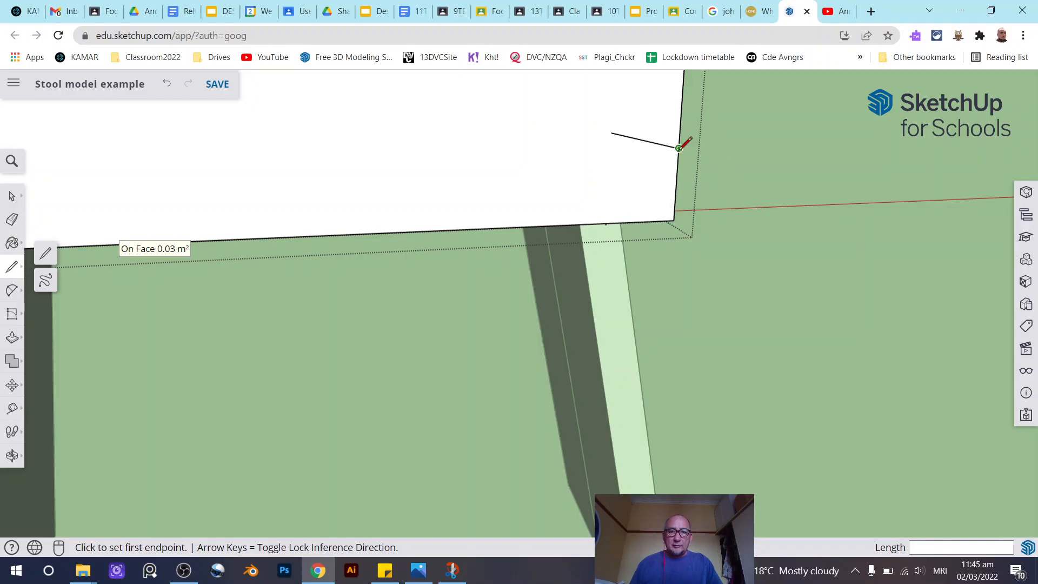
left_click(680, 147)
left_click(606, 223)
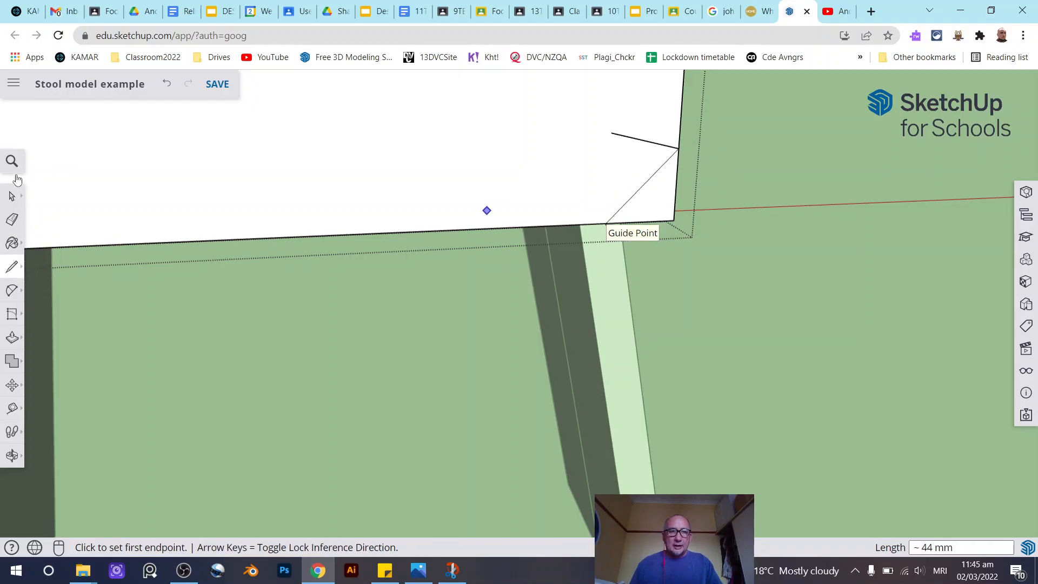
key("space")
left_click(628, 140)
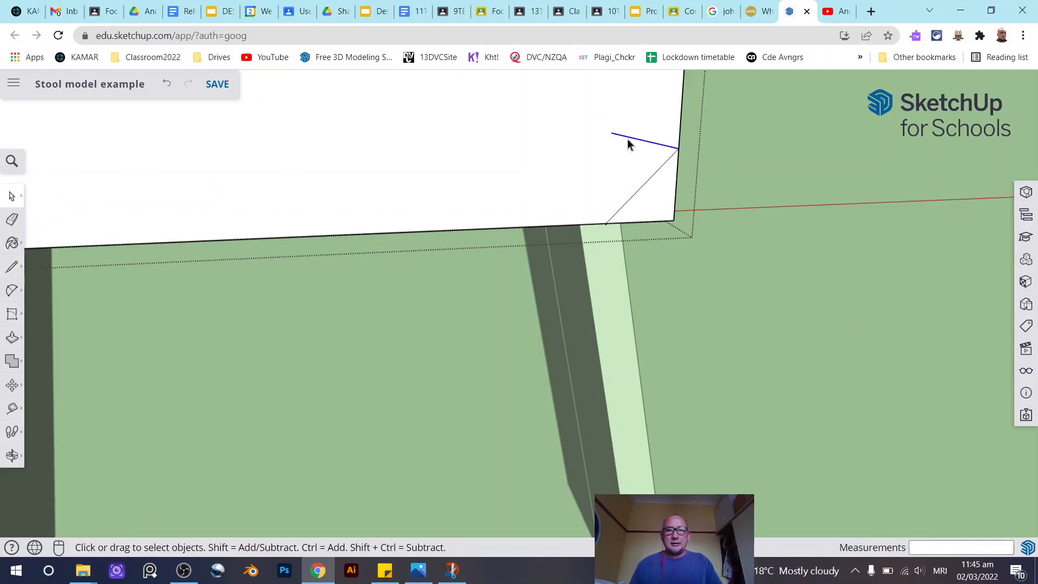
key("Delete")
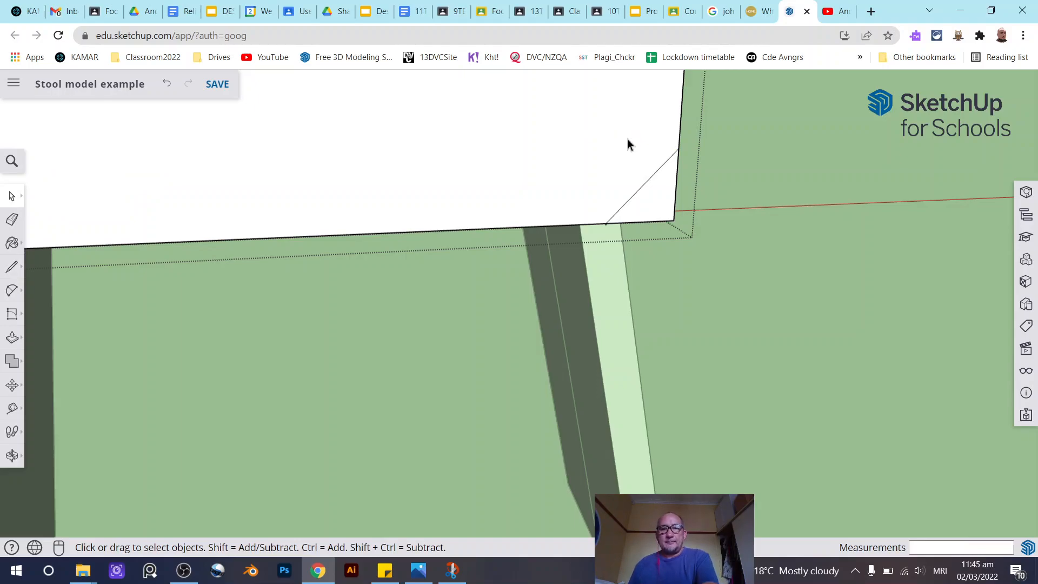
- Push the lower-right corner triangle back through the apron's thickness and close the apron group
left_click(11, 338)
left_click(665, 198)
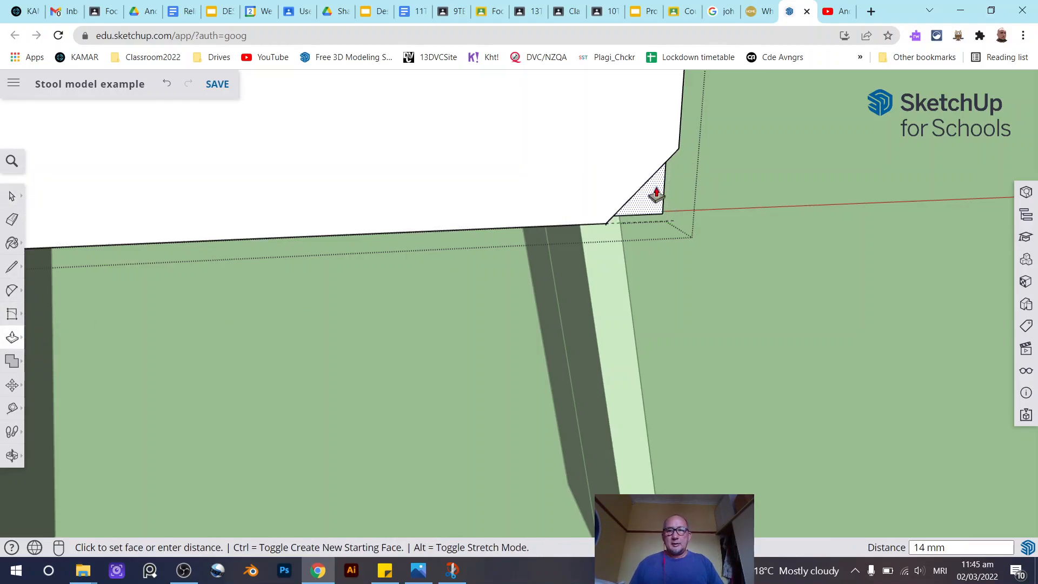
left_click(650, 192)
scroll(700, 207, "down", 2)
middle_click_drag(702, 203, 568, 214)
scroll(568, 214, "down", 1)
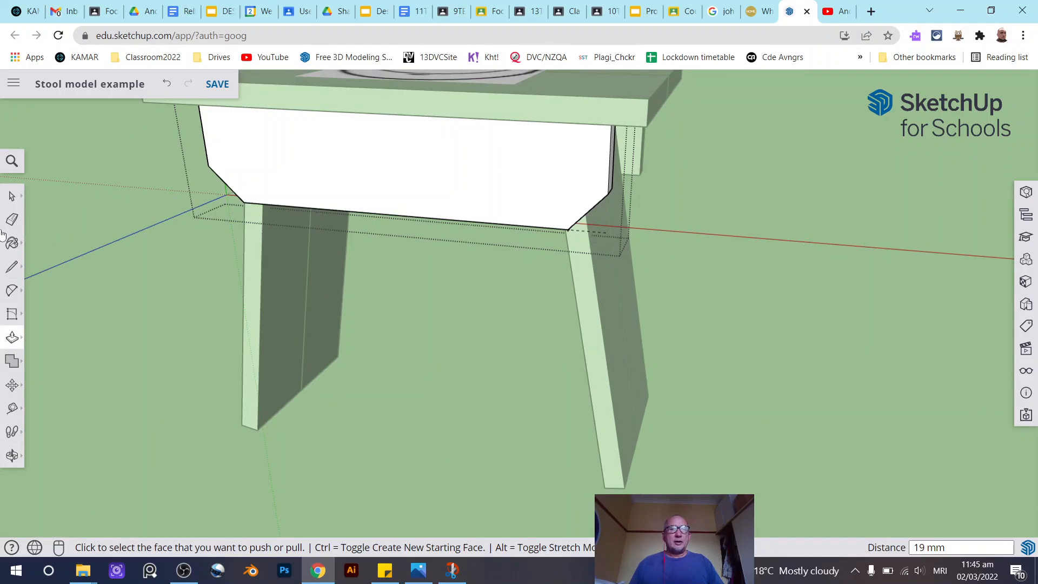
left_click(12, 195)
middle_click_drag(611, 292, 709, 284)
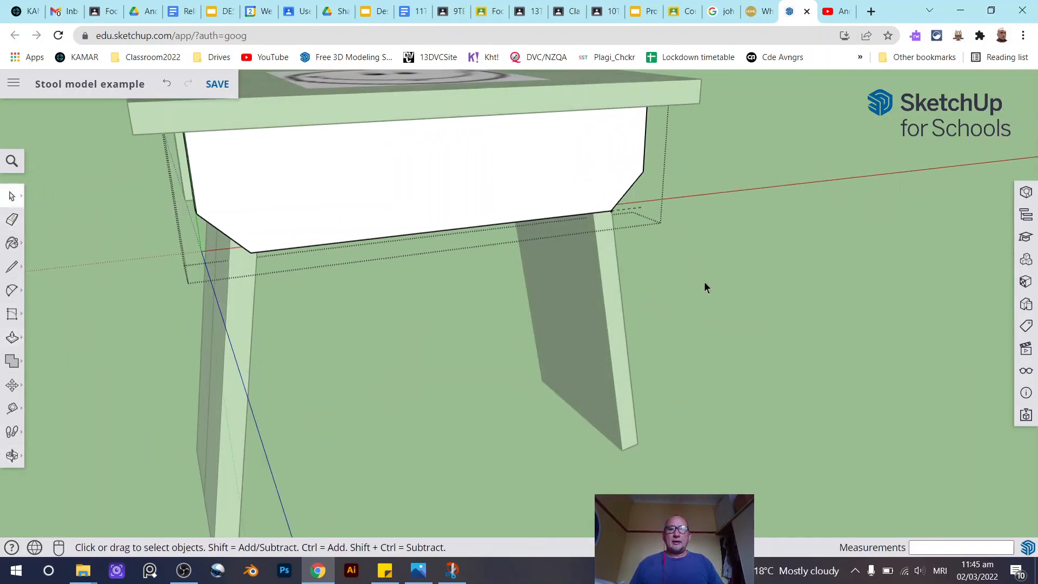
left_click(761, 300)
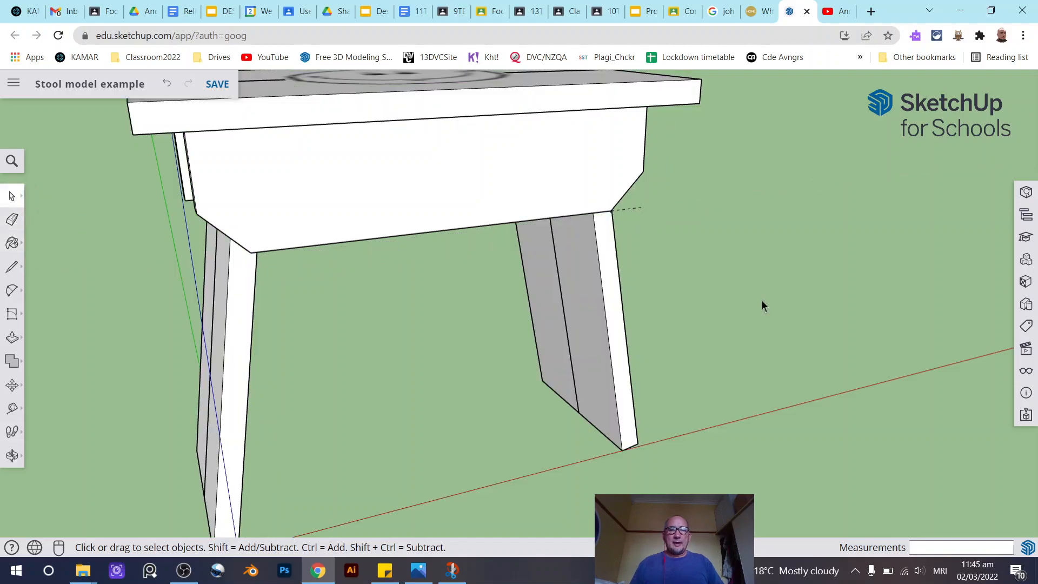
- Open the seat group and place a guide point 20 mm from its front-left corner along the side edge with the Tape Measure
scroll(761, 301, "down", 4)
middle_click_drag(383, 371, 412, 414)
left_click_drag(411, 415, 246, 363)
key("space")
scroll(211, 335, "up", 3)
left_click(243, 258)
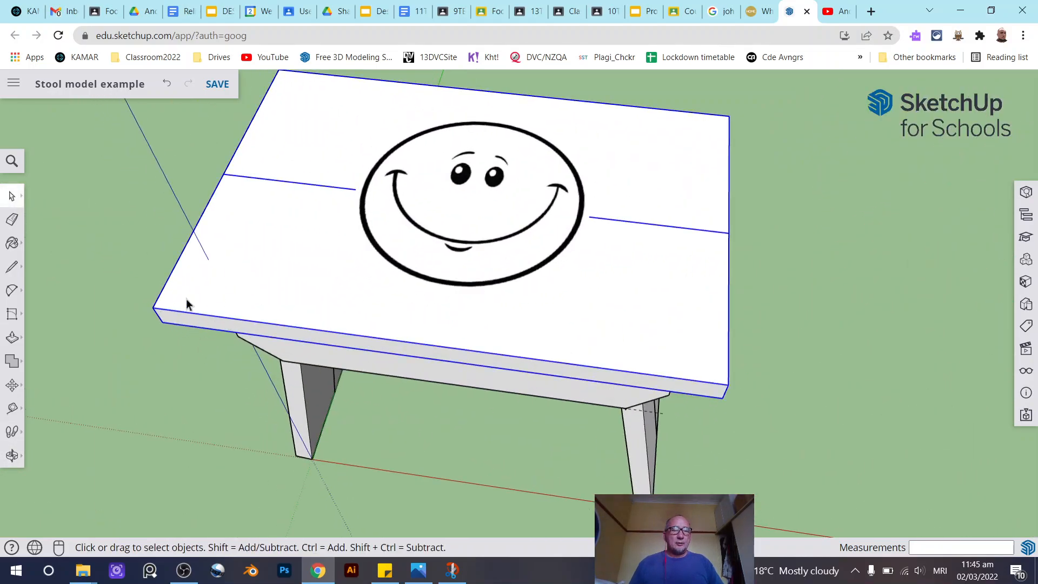
scroll(601, 279, "down", 2)
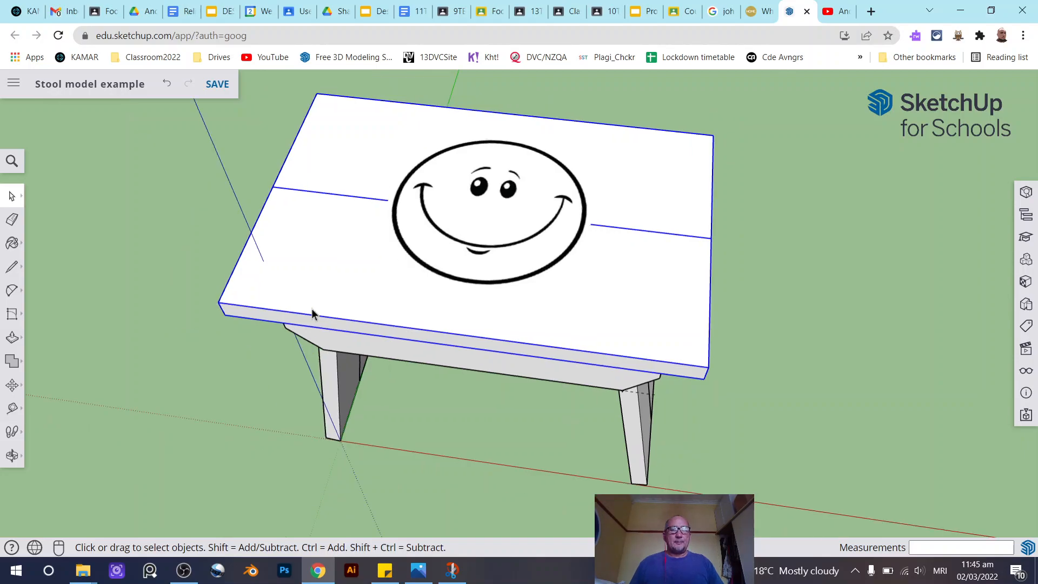
double_click(312, 271)
scroll(245, 277, "up", 3)
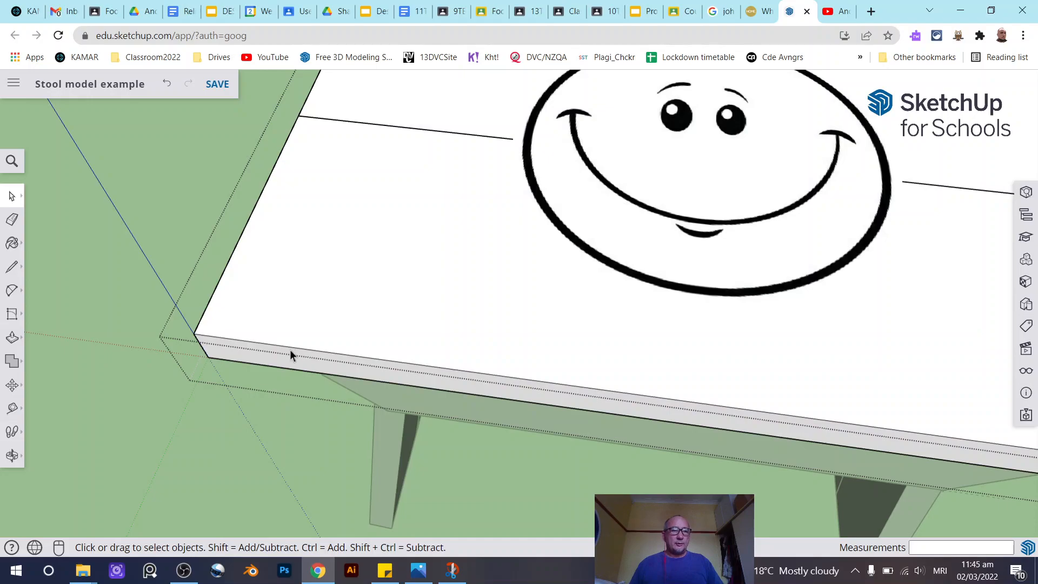
scroll(389, 318, "down", 5)
scroll(374, 279, "up", 5)
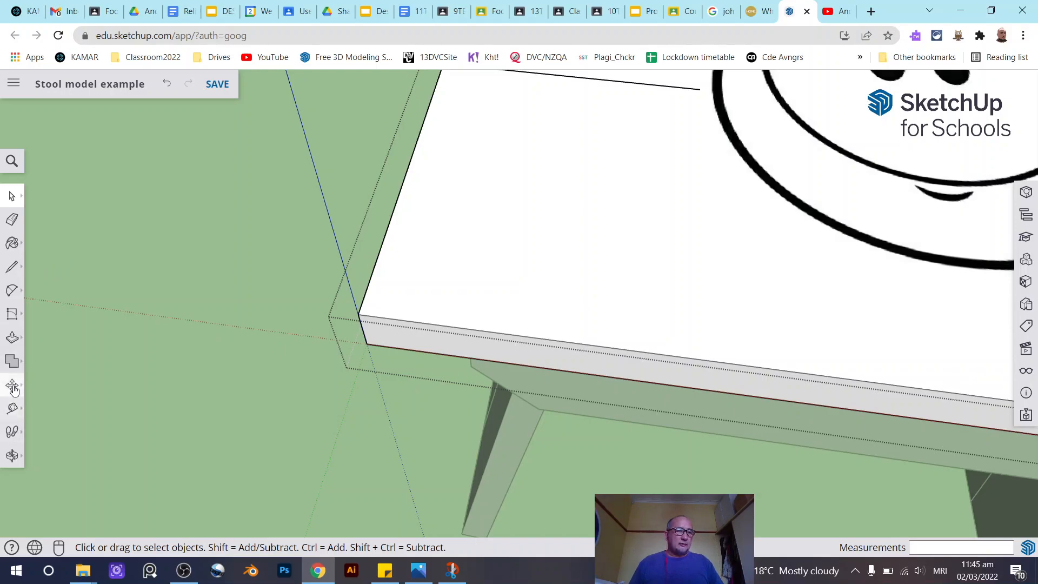
left_click(12, 409)
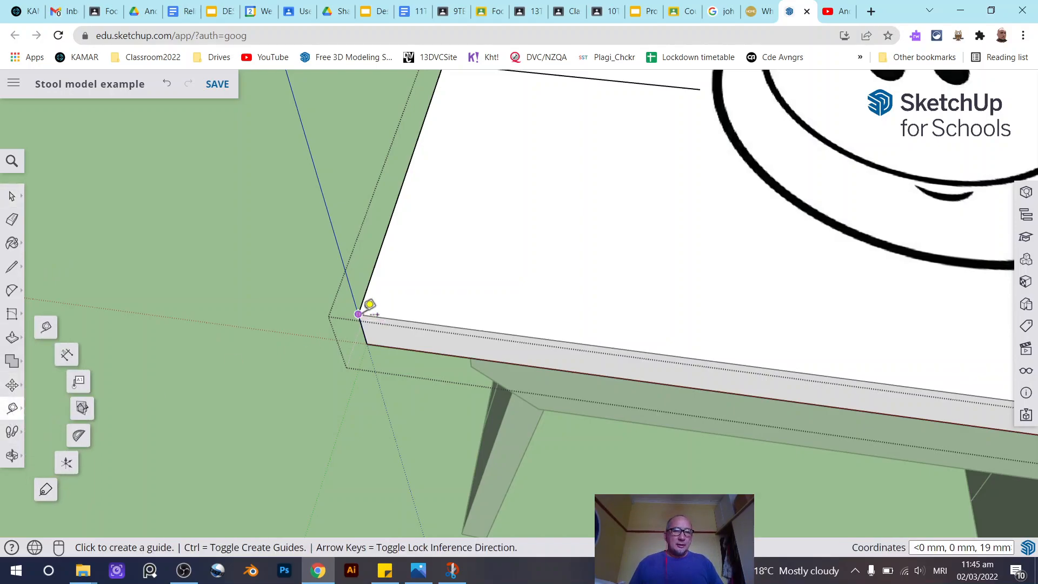
left_click(358, 314)
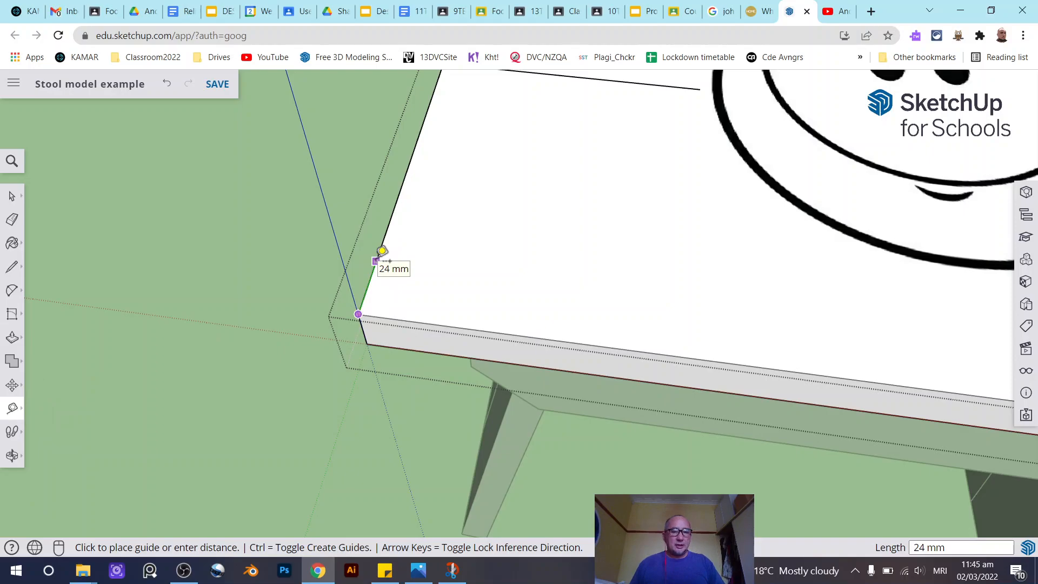
type("20")
key("Return")
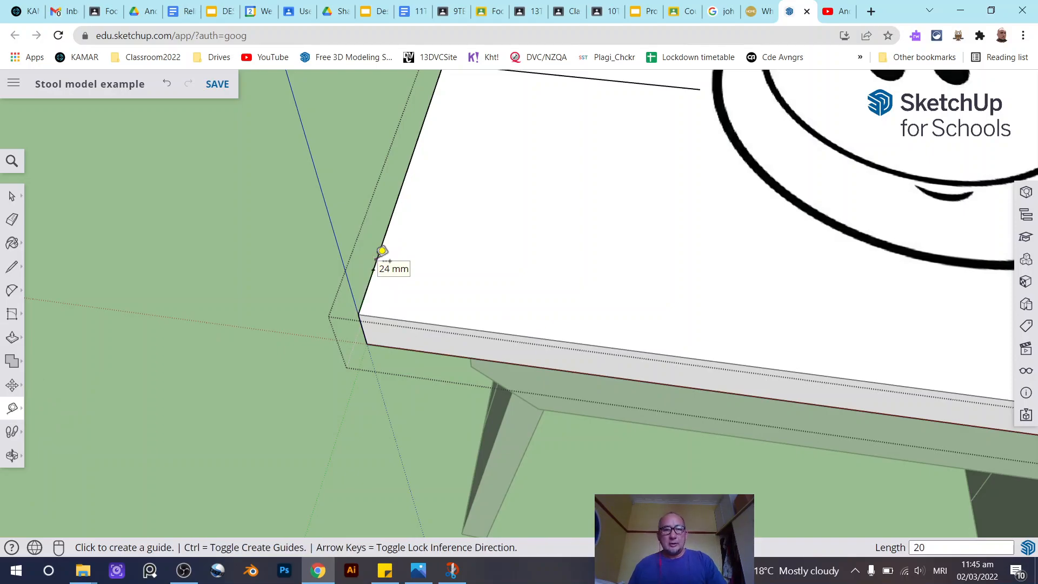
left_click(11, 292)
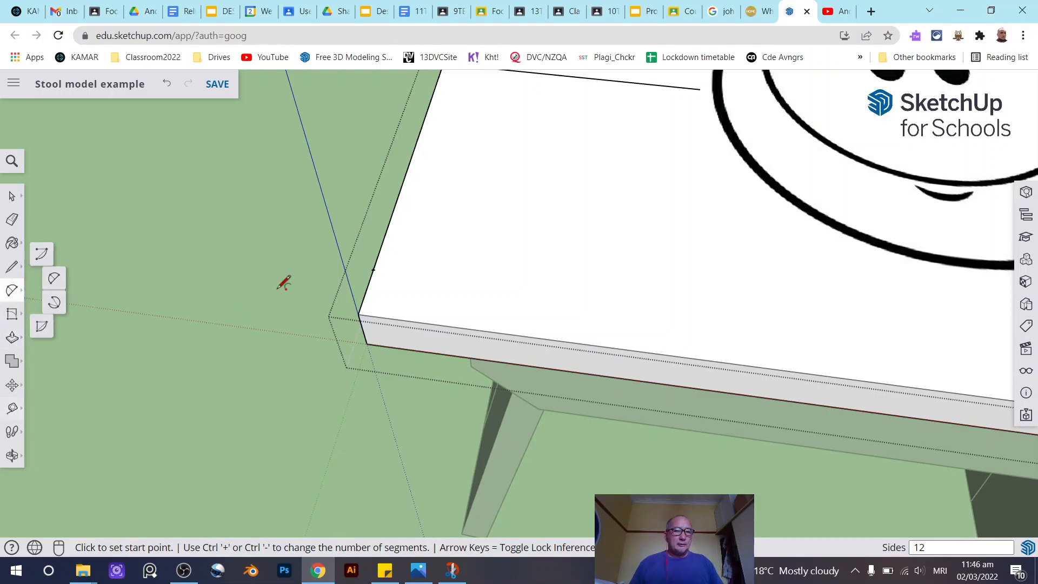
left_click(373, 269)
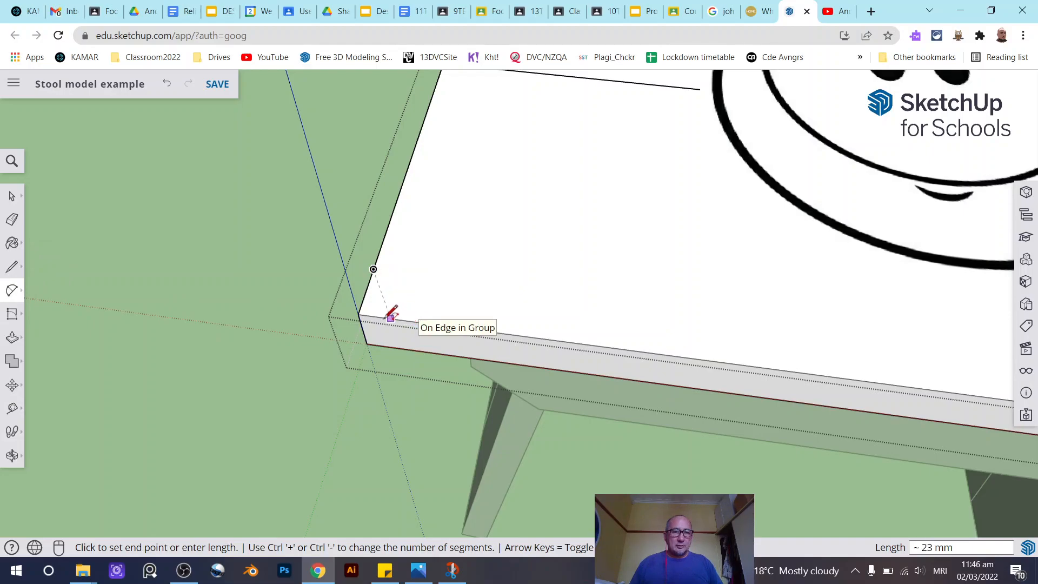
scroll(406, 310, "up", 3)
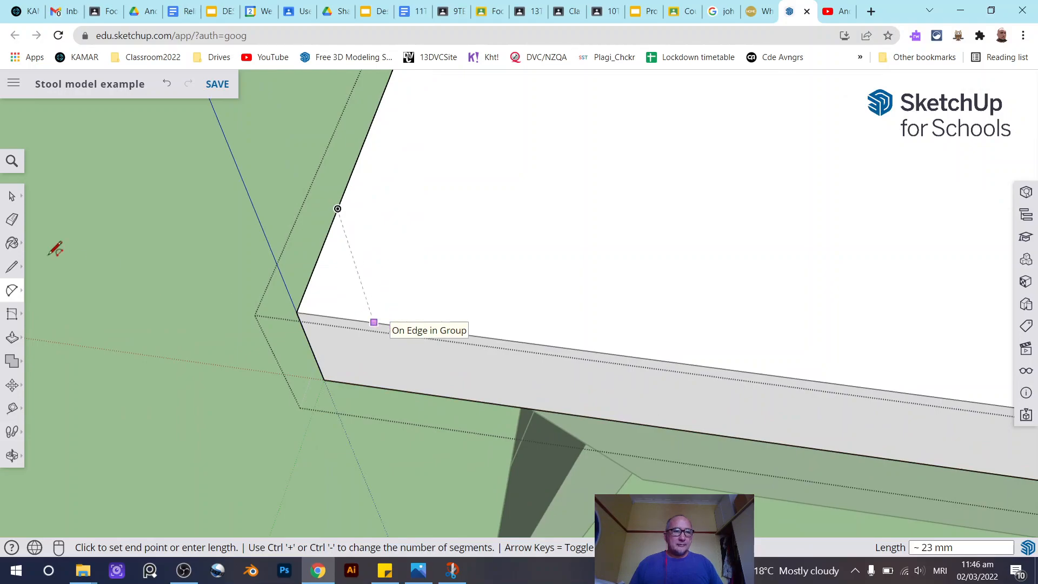
left_click(12, 196)
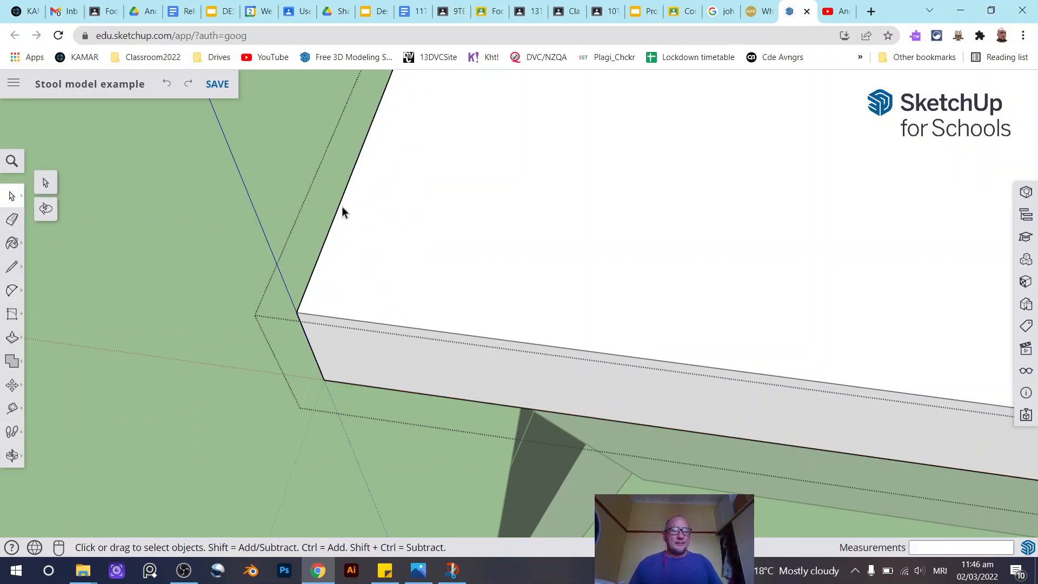
- Draw a tangent arc rounding the seat's front-left corner from the guide point to the front edge
left_click(18, 291)
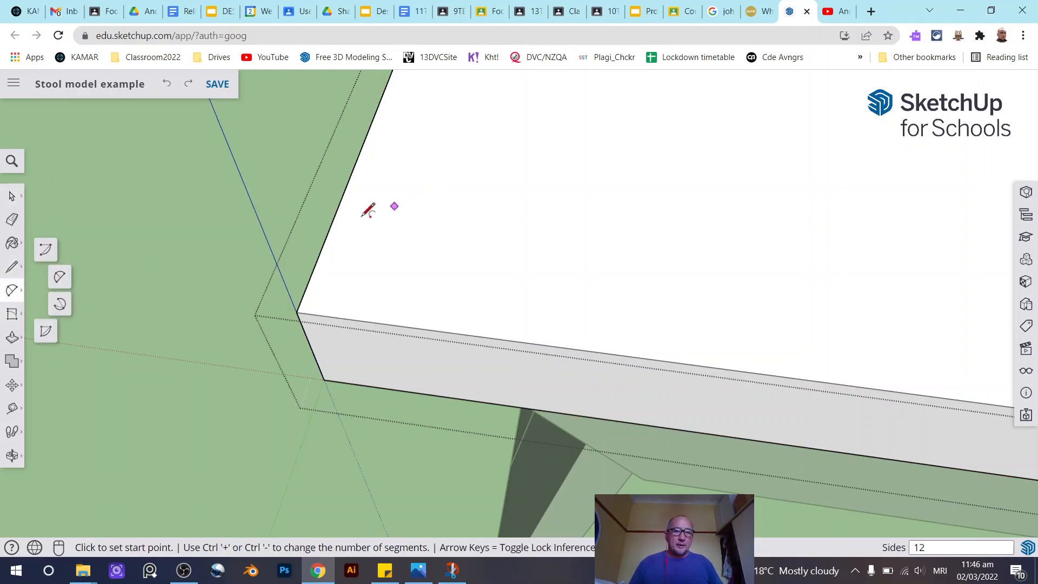
left_click(333, 220)
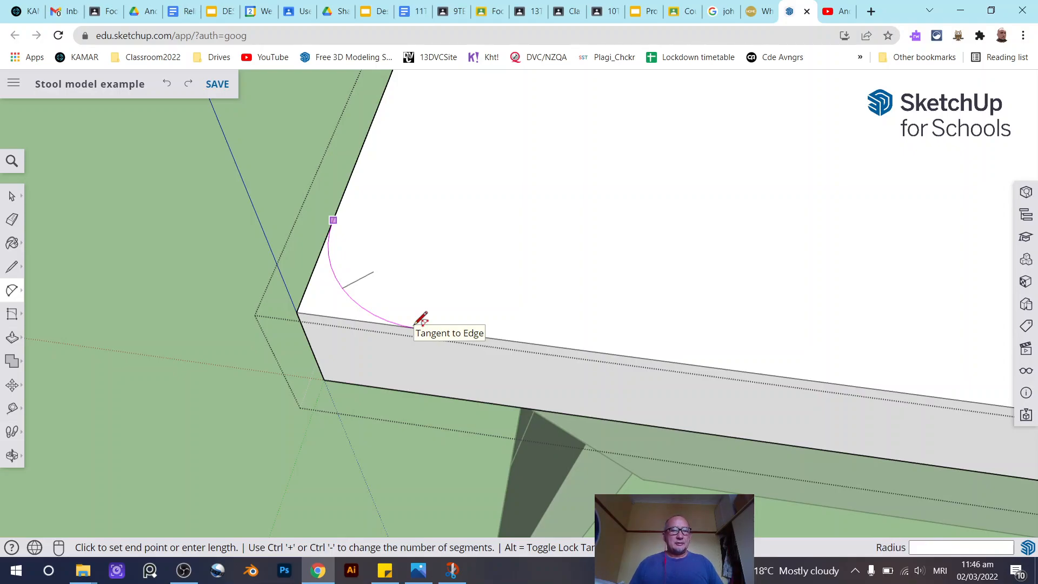
left_click(416, 325)
key("space")
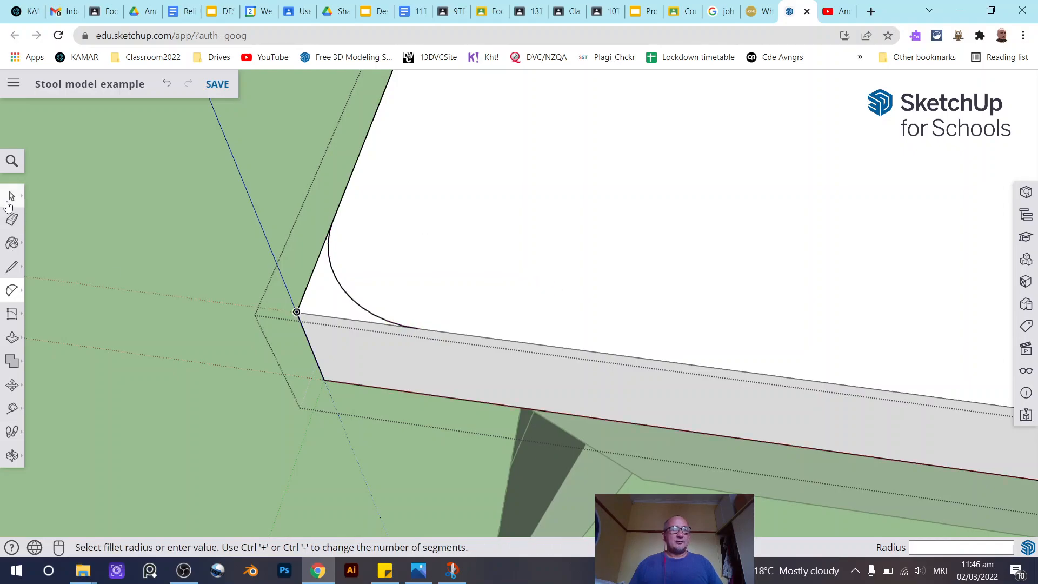
- Draw a tangent arc rounding the seat's front-right corner between its side and front edges
scroll(236, 271, "down", 5)
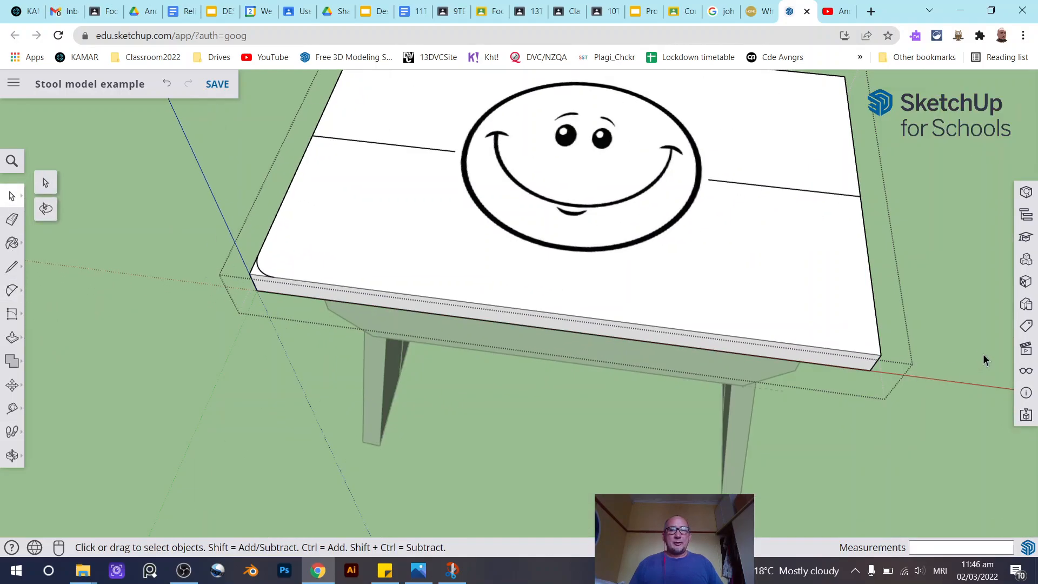
left_click(12, 289)
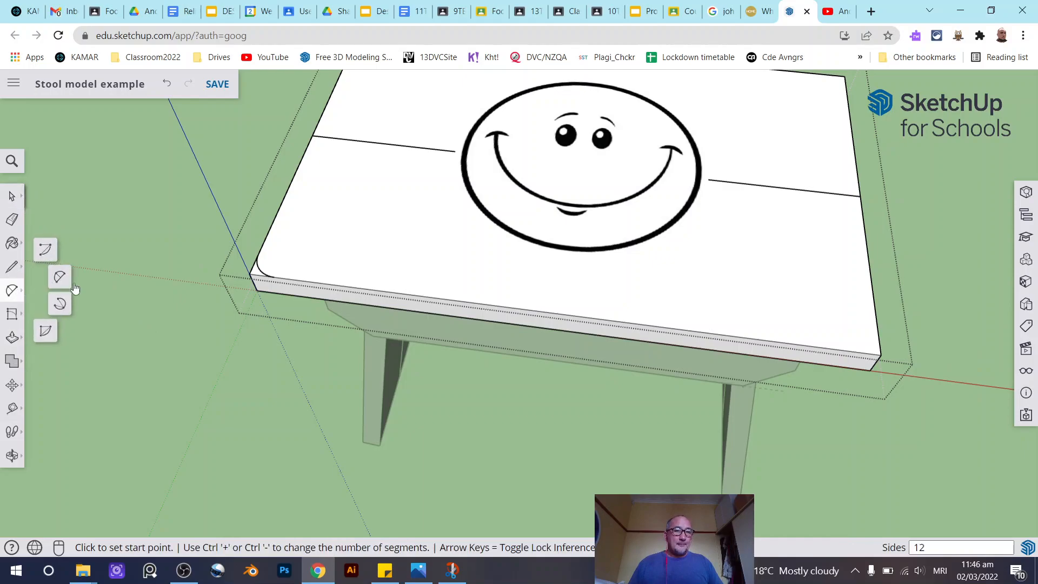
scroll(264, 245, "up", 2)
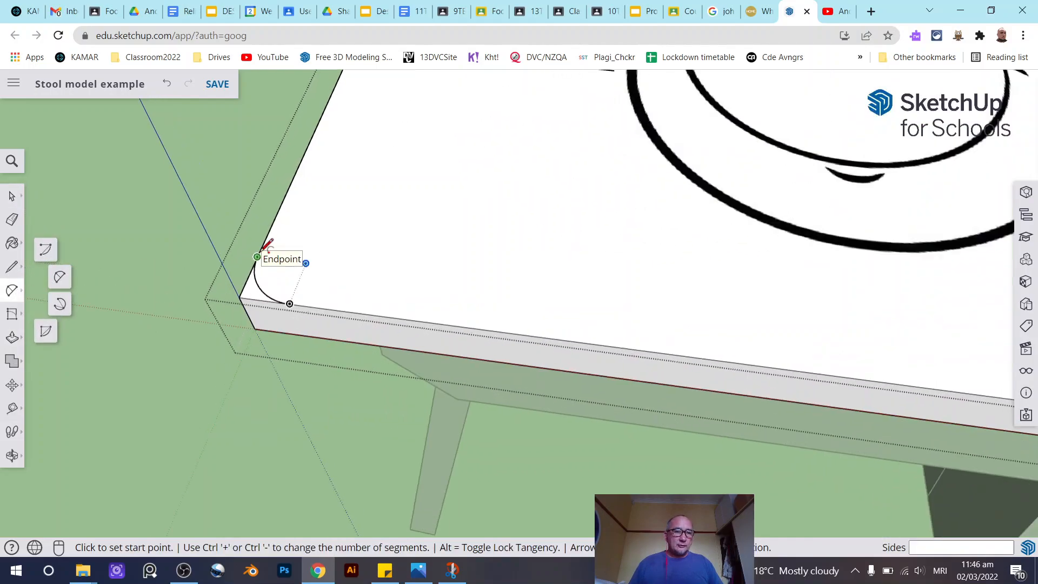
scroll(265, 246, "down", 2)
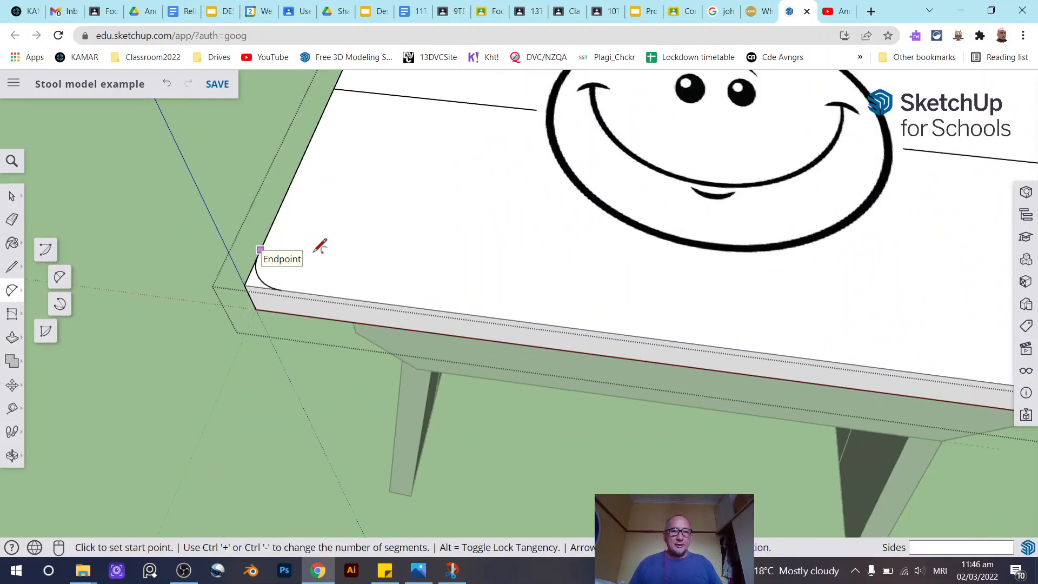
scroll(310, 246, "down", 3)
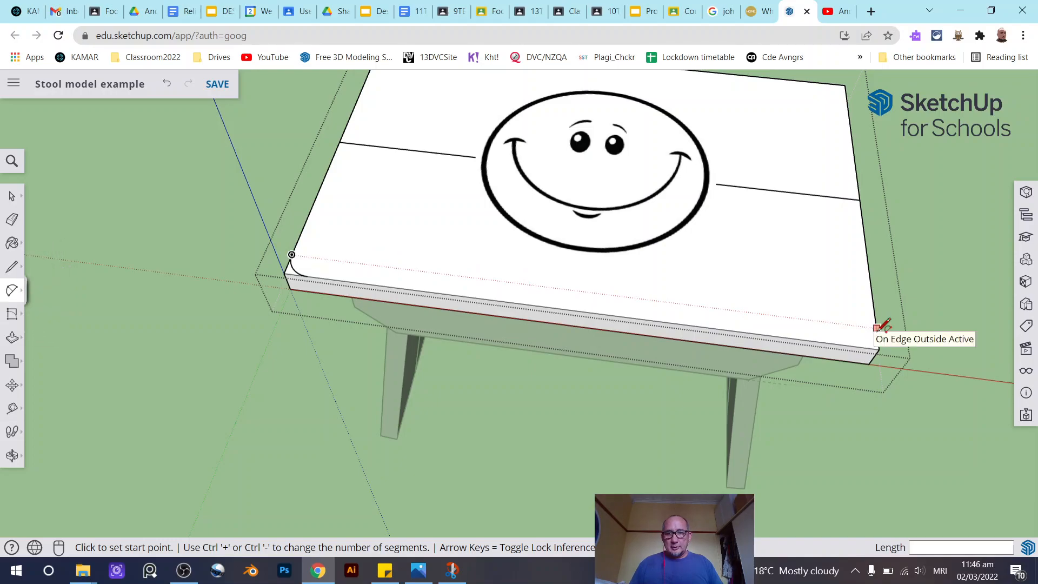
left_click(877, 329)
scroll(878, 340, "up", 1)
scroll(878, 342, "up", 3)
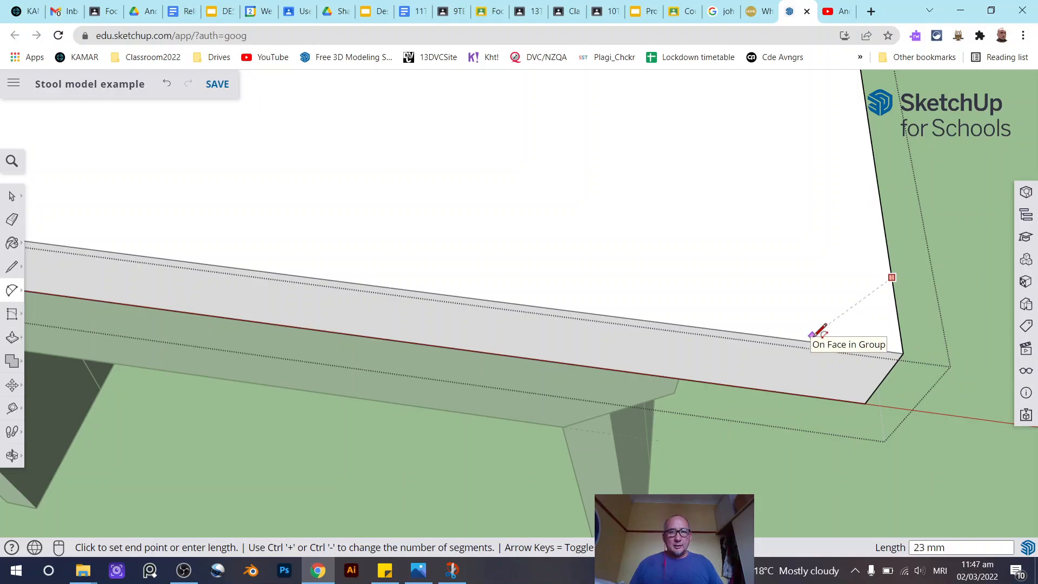
left_click(793, 337)
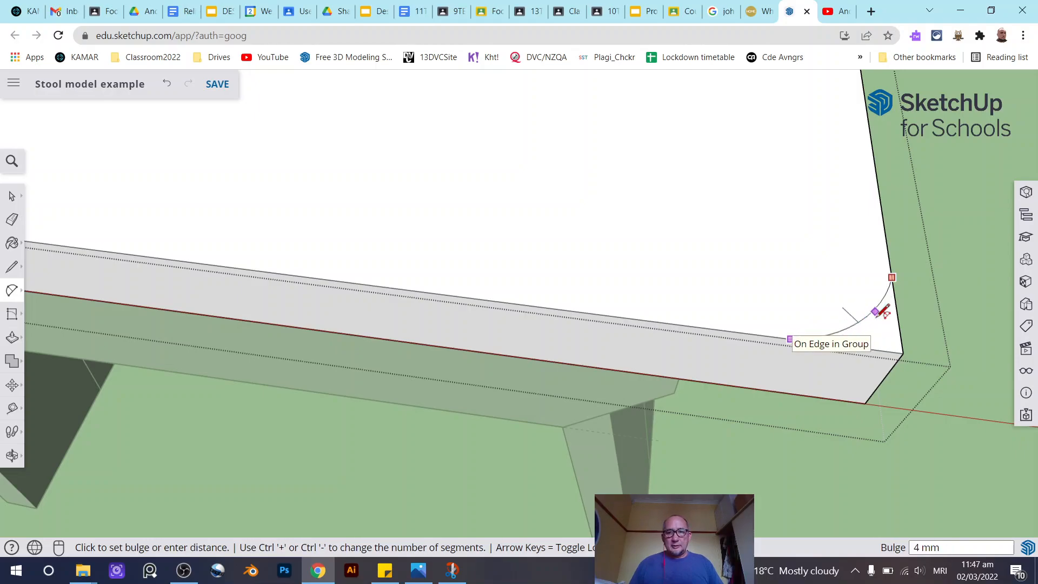
left_click(890, 312)
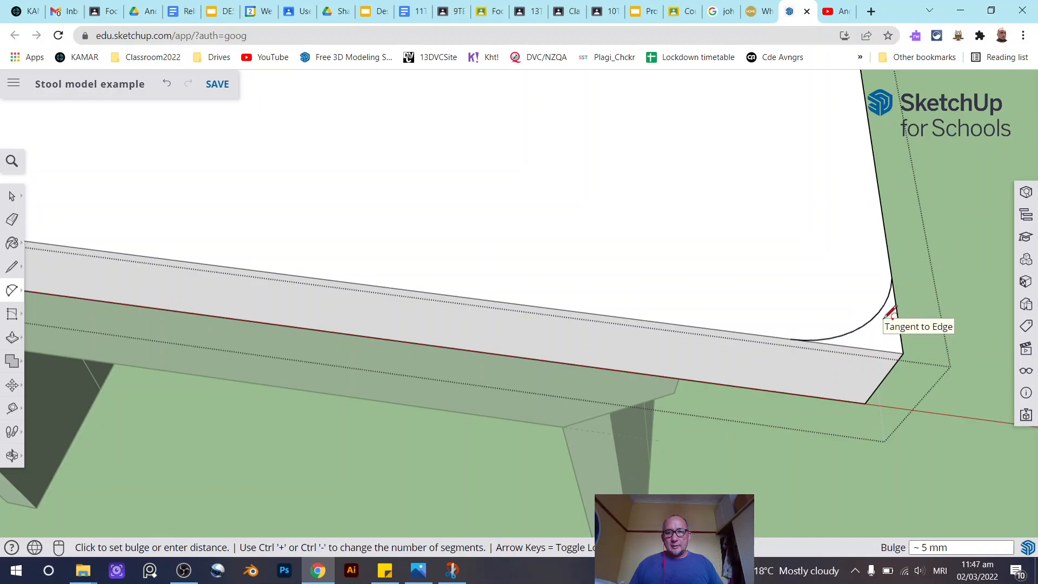
key("space")
middle_click_drag(601, 264, 636, 274)
scroll(538, 287, "down", 5)
scroll(271, 227, "up", 8)
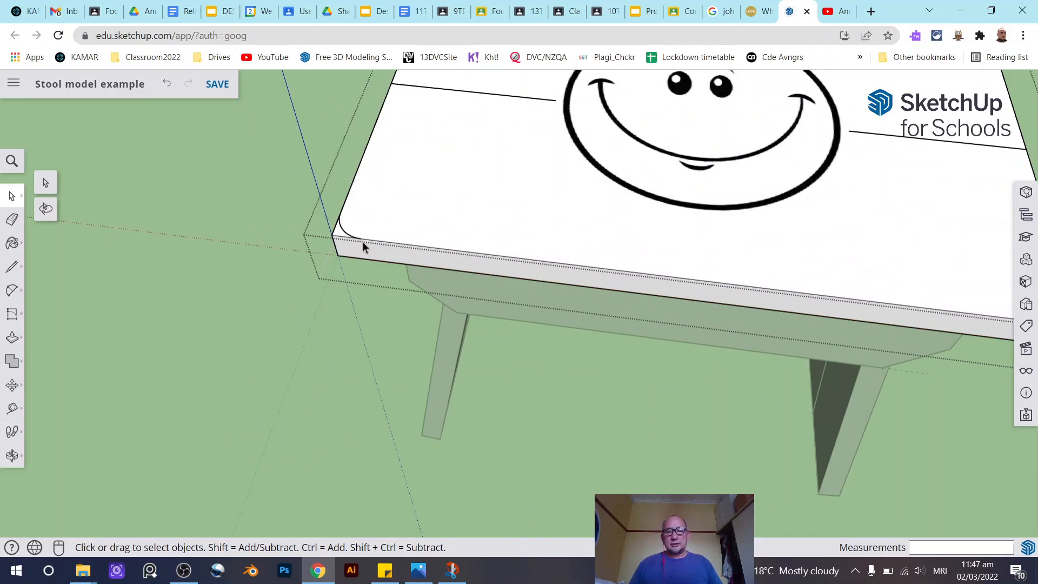
scroll(336, 231, "down", 4)
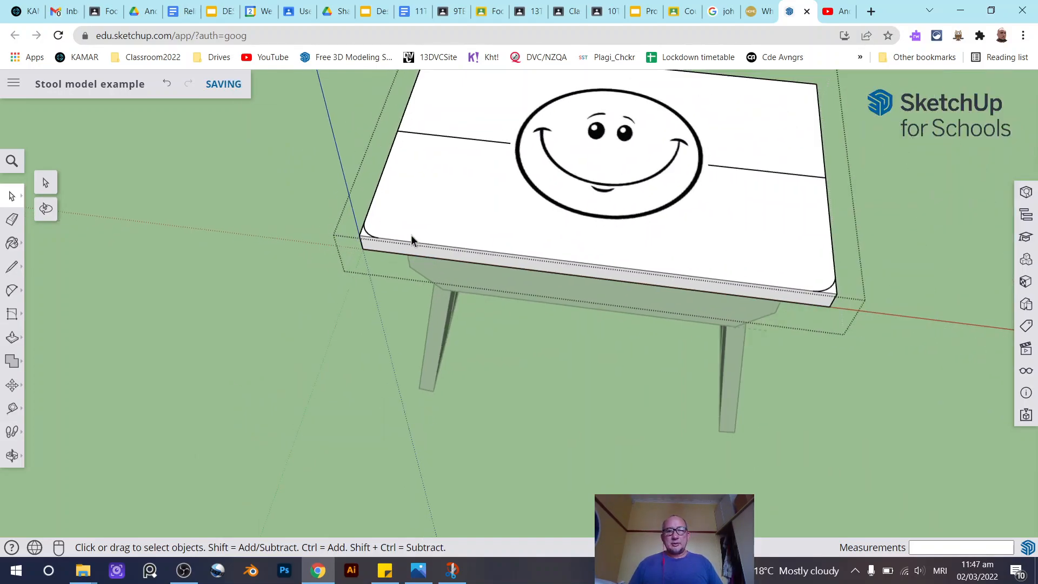
scroll(443, 249, "up", 4)
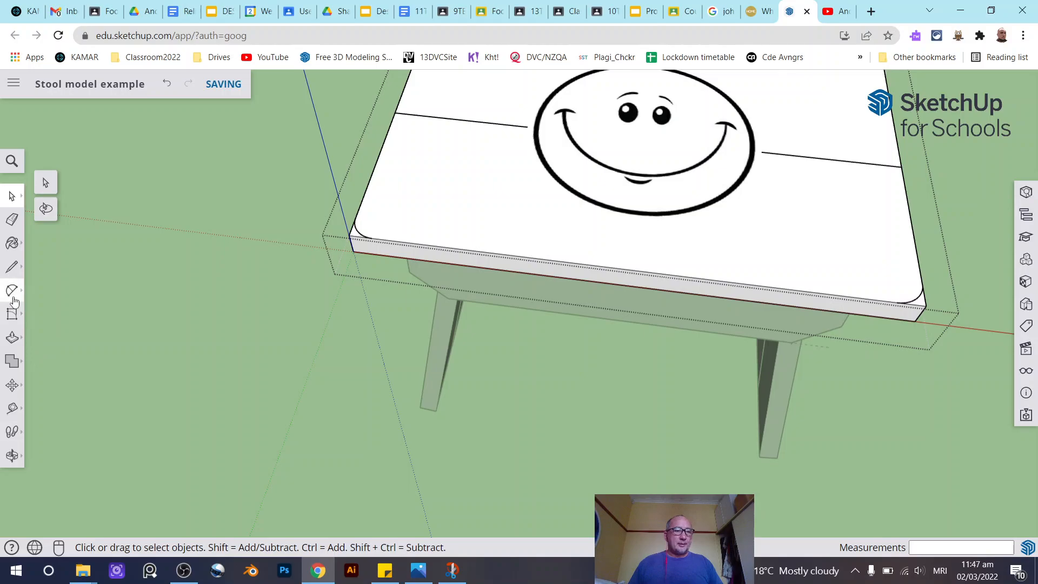
left_click(12, 337)
scroll(355, 239, "up", 4)
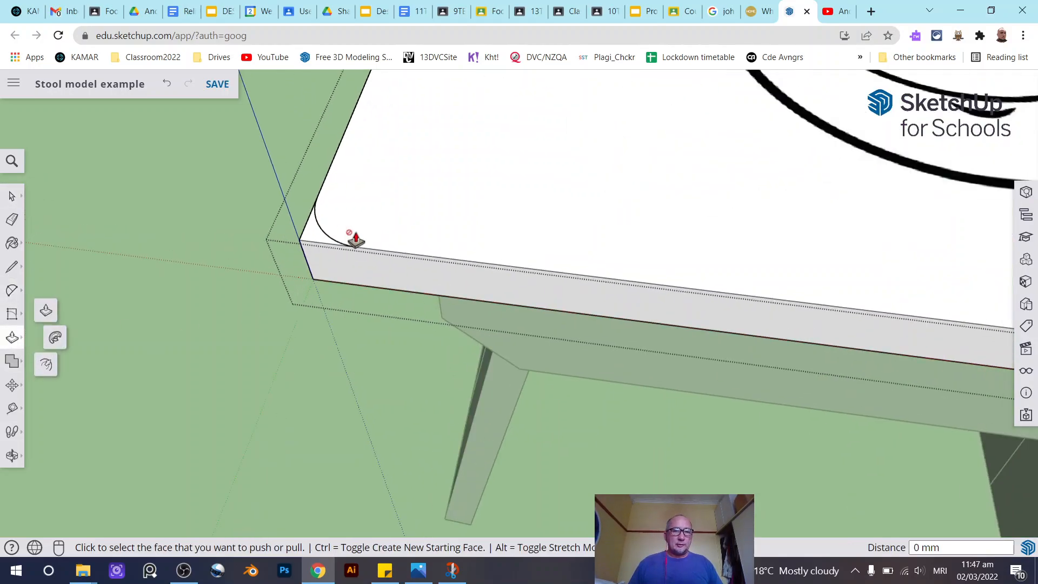
left_click(12, 196)
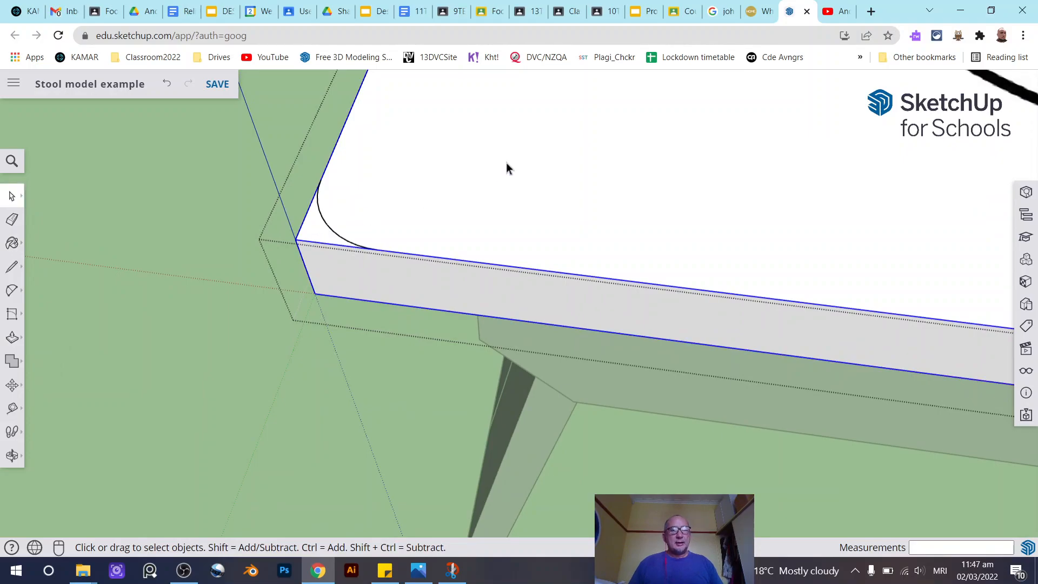
- Delete the arc at the seat's front-left corner
scroll(357, 205, "down", 4)
scroll(317, 212, "up", 3)
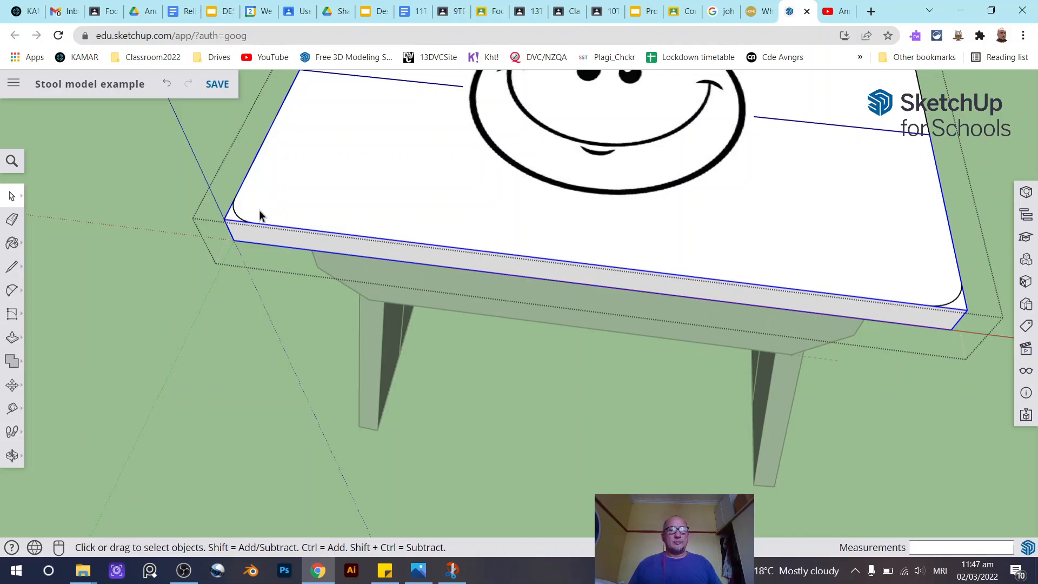
scroll(275, 198, "up", 2)
scroll(195, 213, "down", 3)
scroll(827, 267, "up", 2)
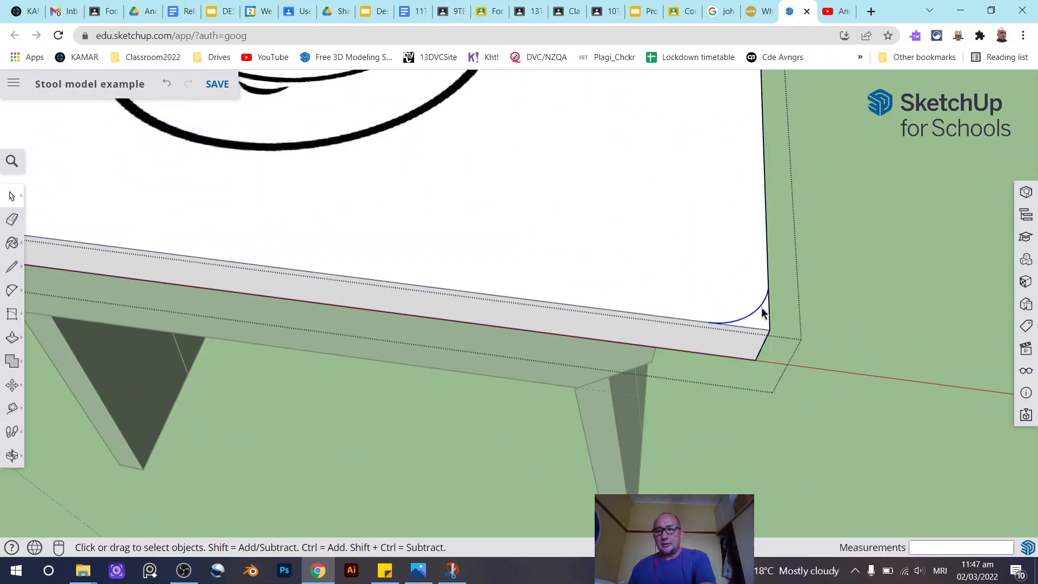
scroll(763, 307, "down", 4)
scroll(378, 262, "up", 3)
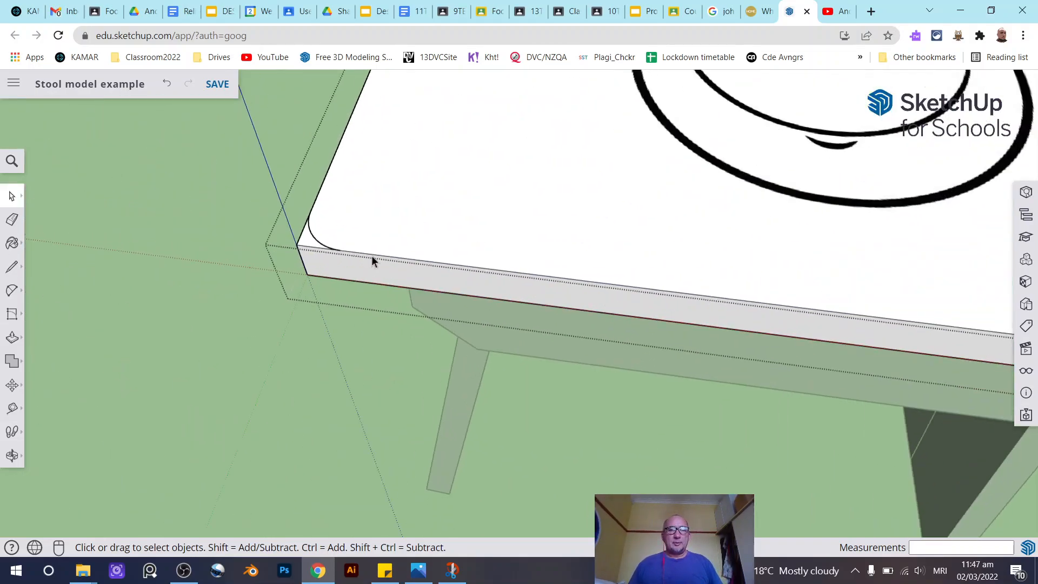
scroll(301, 237, "up", 2)
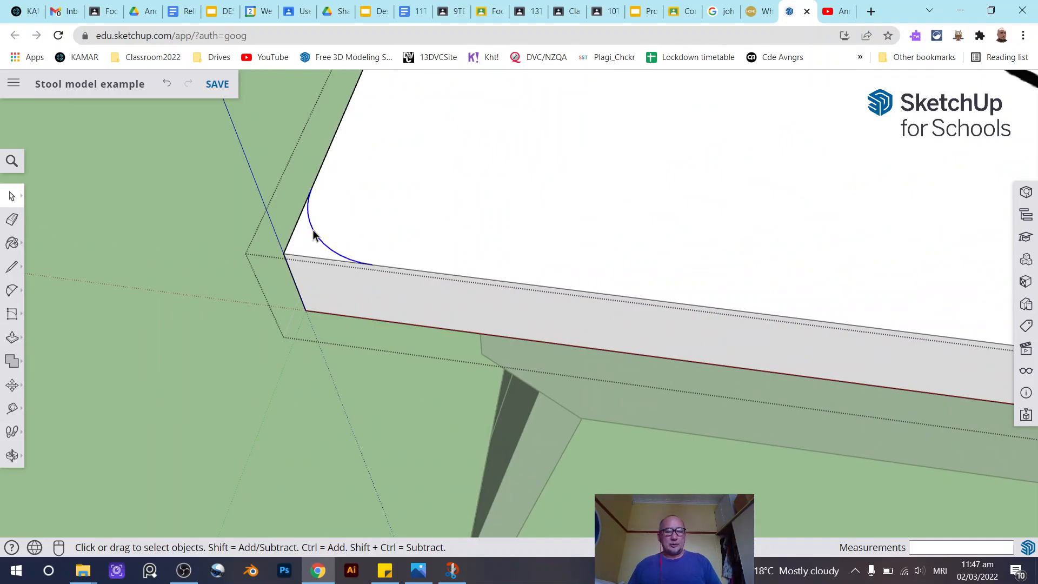
key("Delete")
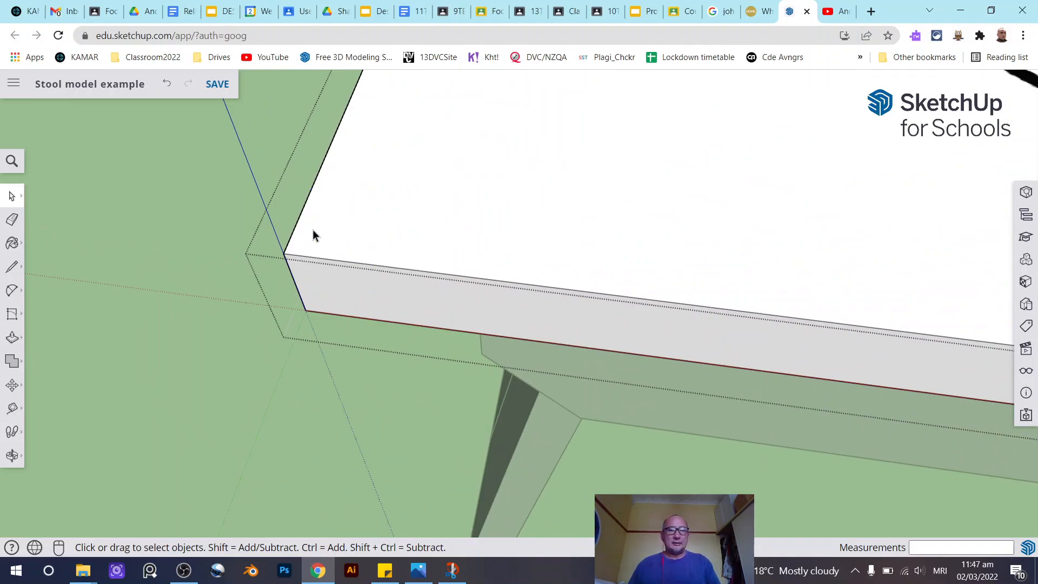
- Paste the copied corner arc in place on the seat's front-left corner
double_click(327, 210)
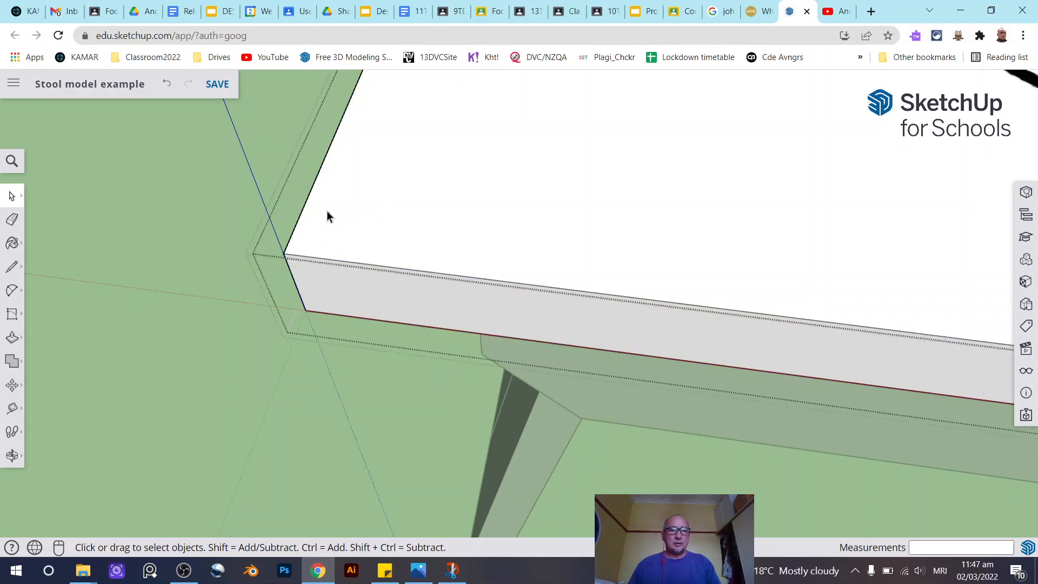
right_click(385, 205)
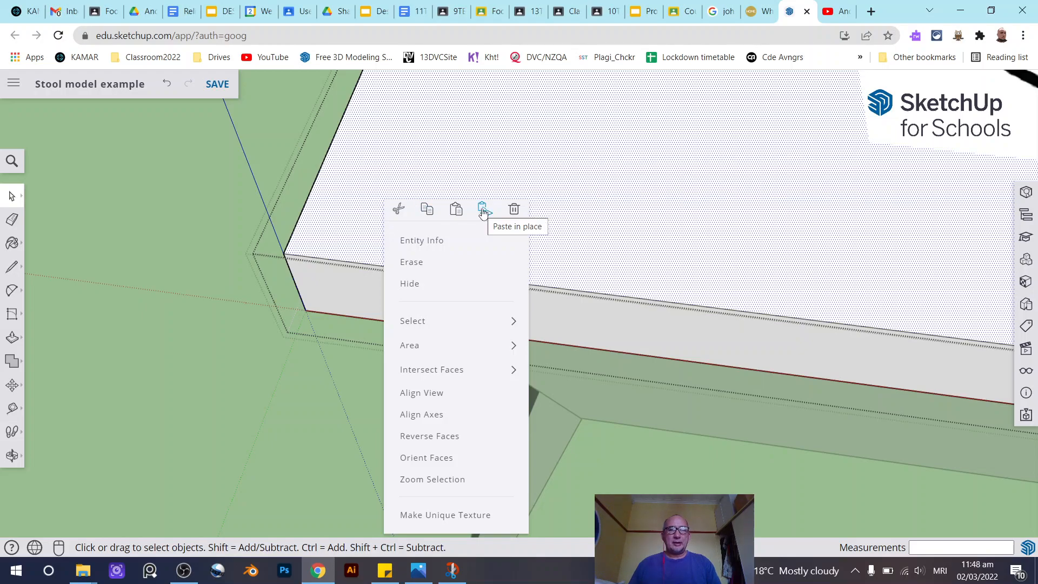
left_click(371, 151)
right_click(358, 200)
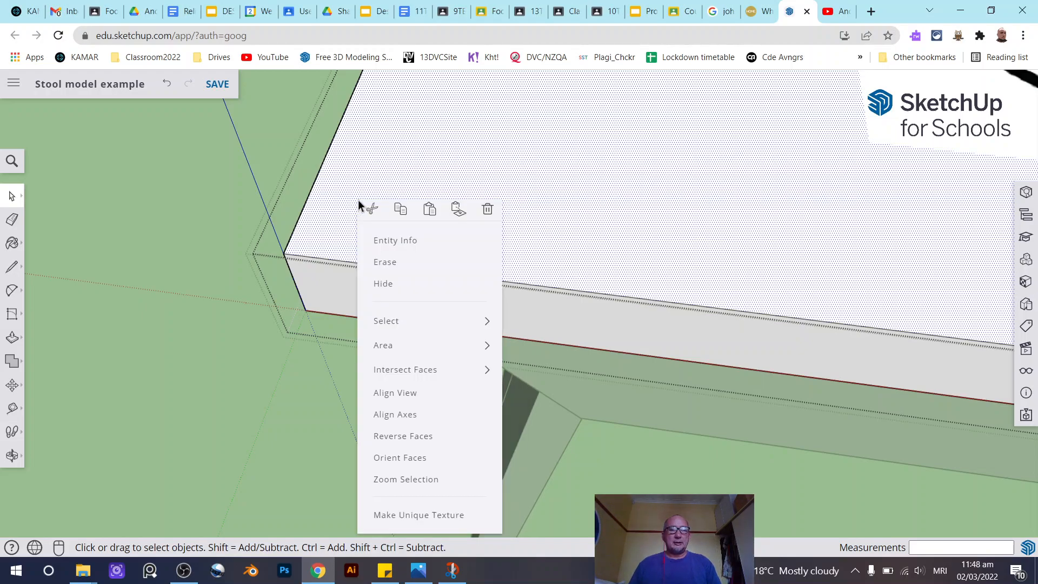
left_click(456, 209)
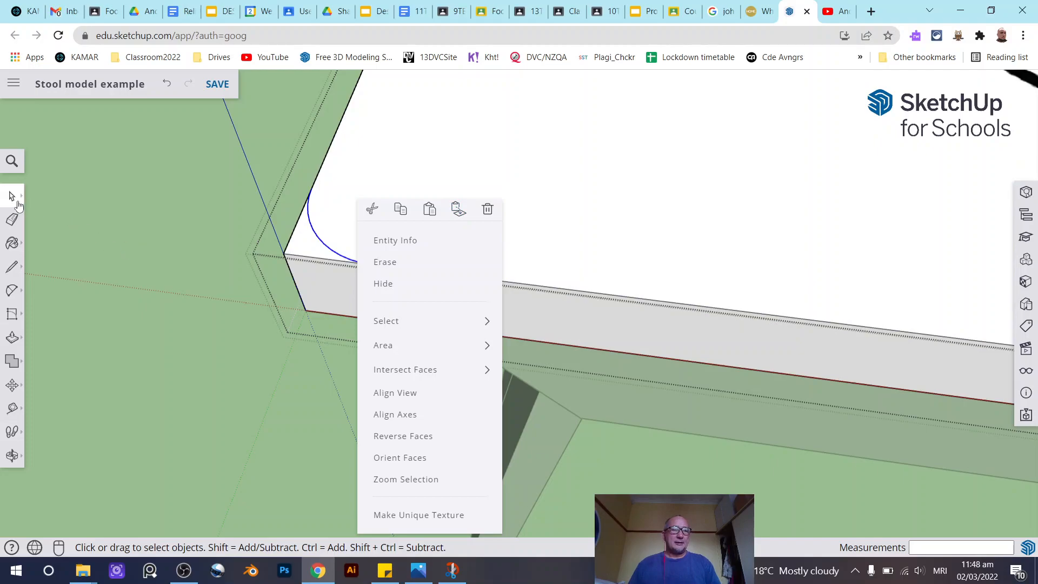
left_click(308, 254)
left_click(308, 250)
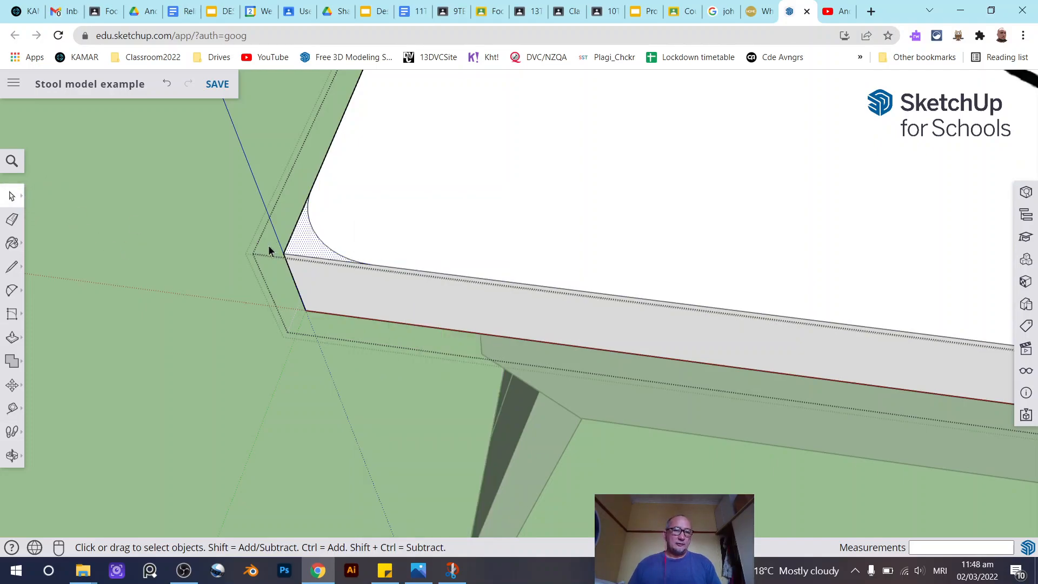
scroll(262, 245, "down", 1)
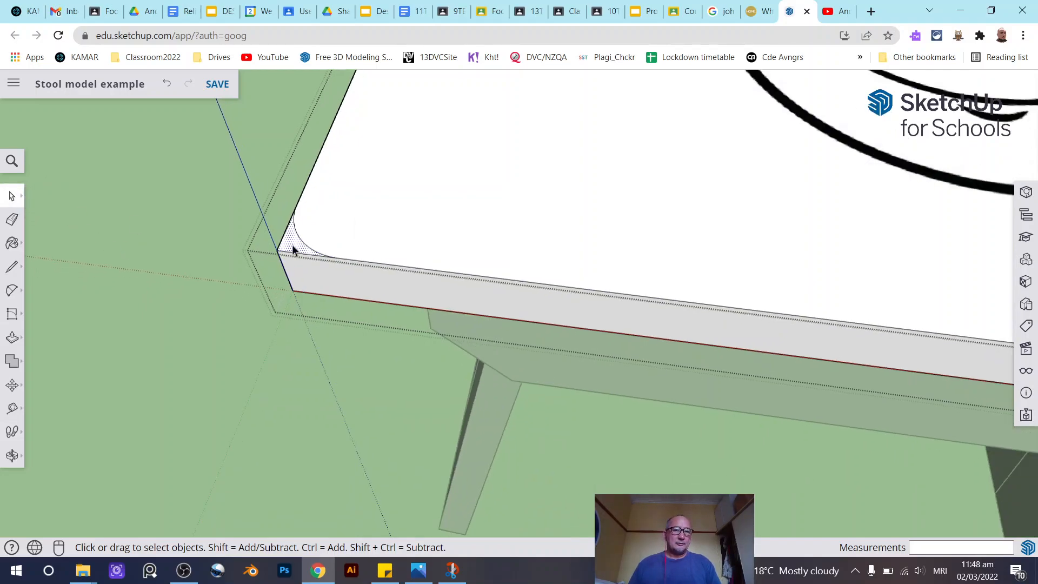
- Draw a 2-point arc across the seat's front-right corner between its side and front edges
left_click(13, 269)
left_click(8, 293)
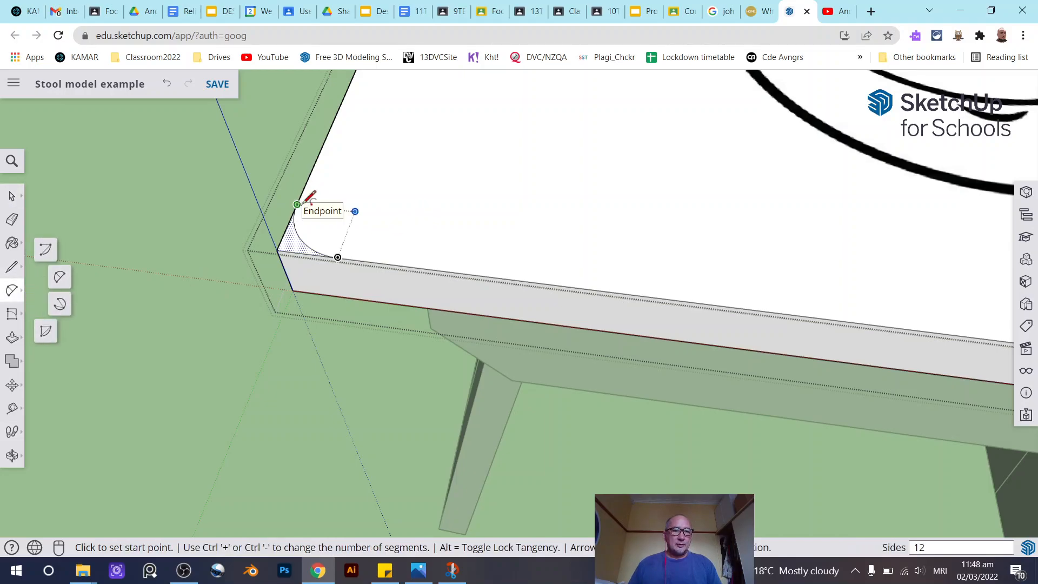
scroll(303, 204, "down", 5)
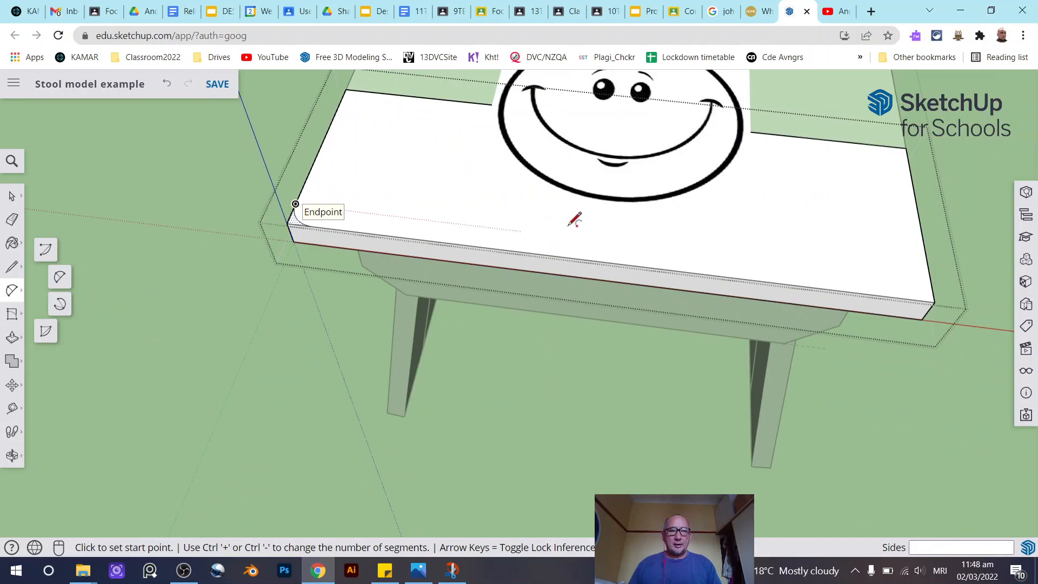
left_click(931, 279)
scroll(919, 292, "up", 4)
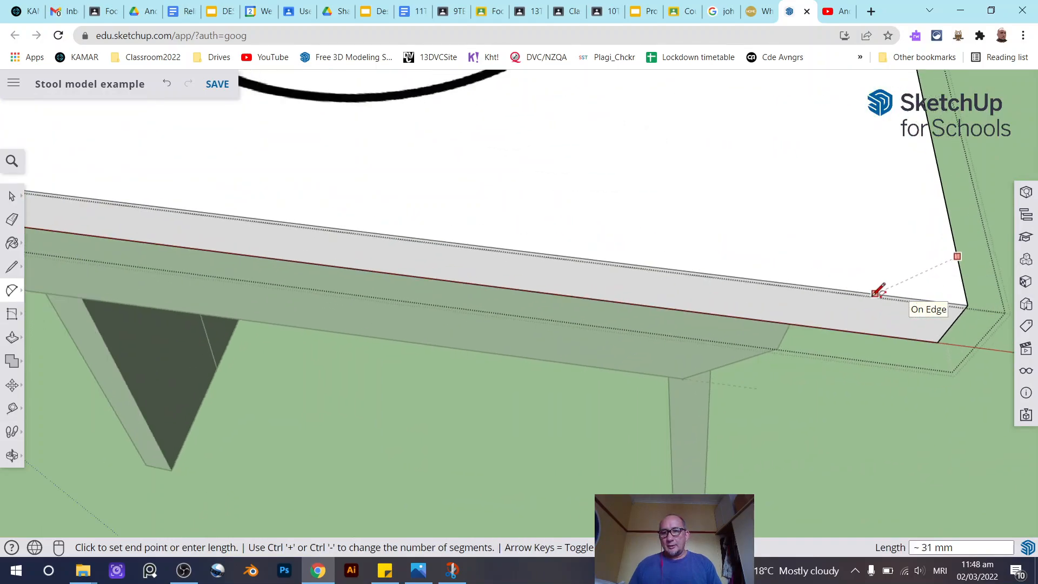
middle_click_drag(919, 282, 590, 242)
scroll(607, 258, "down", 4)
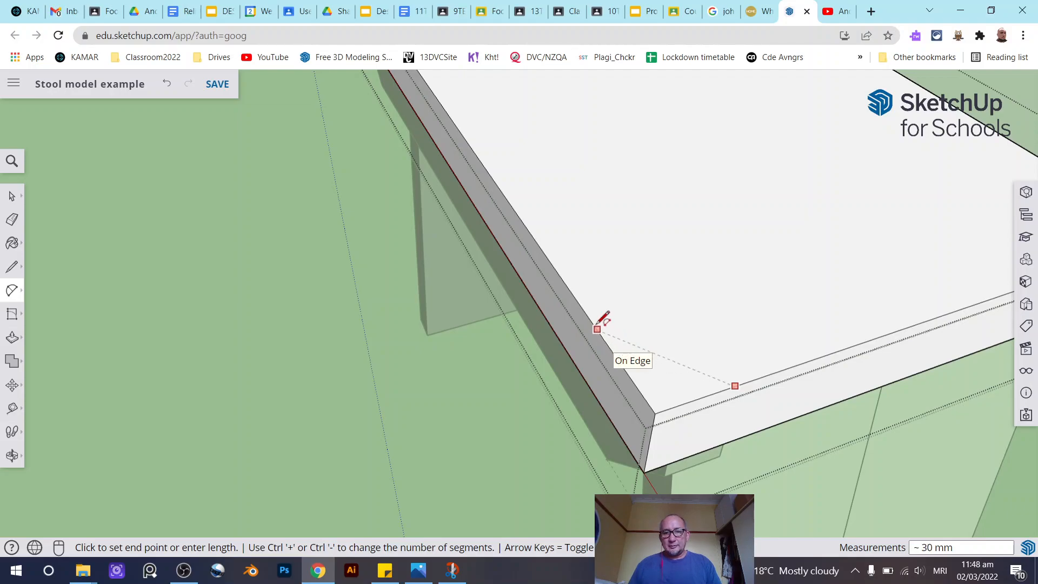
left_click(613, 352)
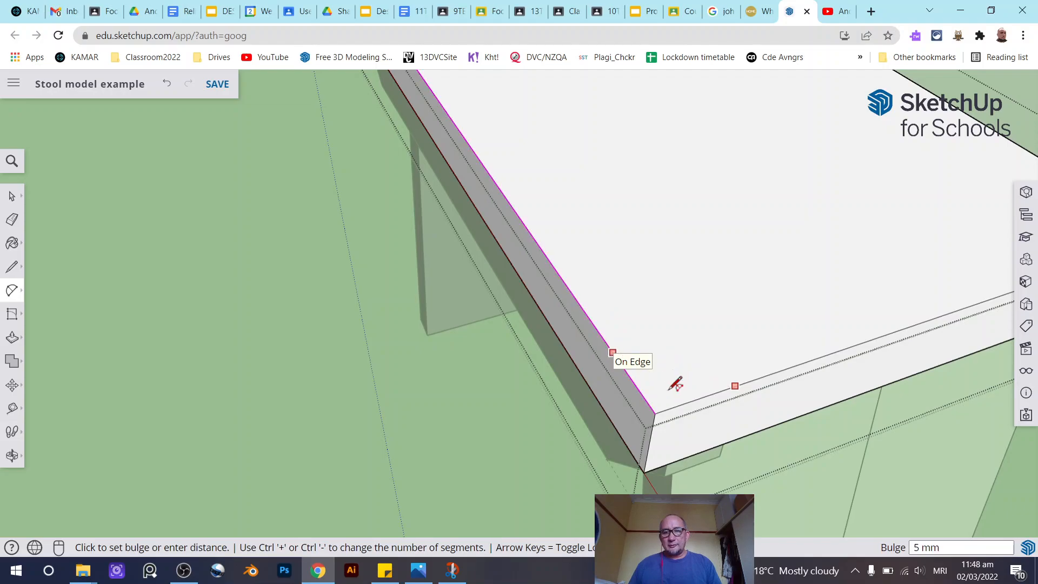
scroll(678, 382, "up", 2)
middle_click_drag(689, 383, 411, 371)
left_click(407, 372)
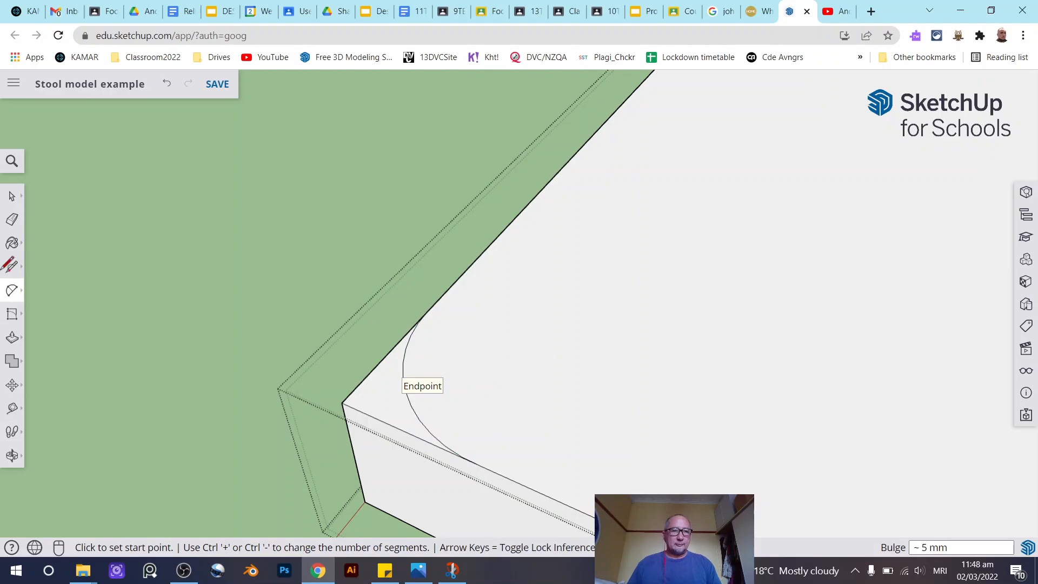
- Push/Pull the cut-off front-right corner piece down through the seat's thickness to round that corner
left_click(12, 198)
left_click(12, 337)
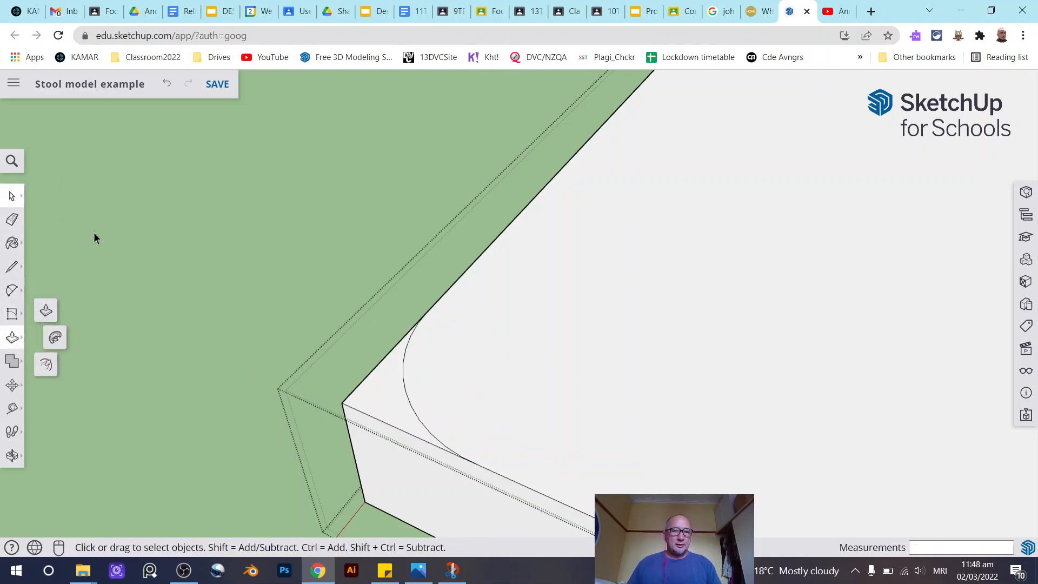
left_click(379, 403)
left_click(11, 338)
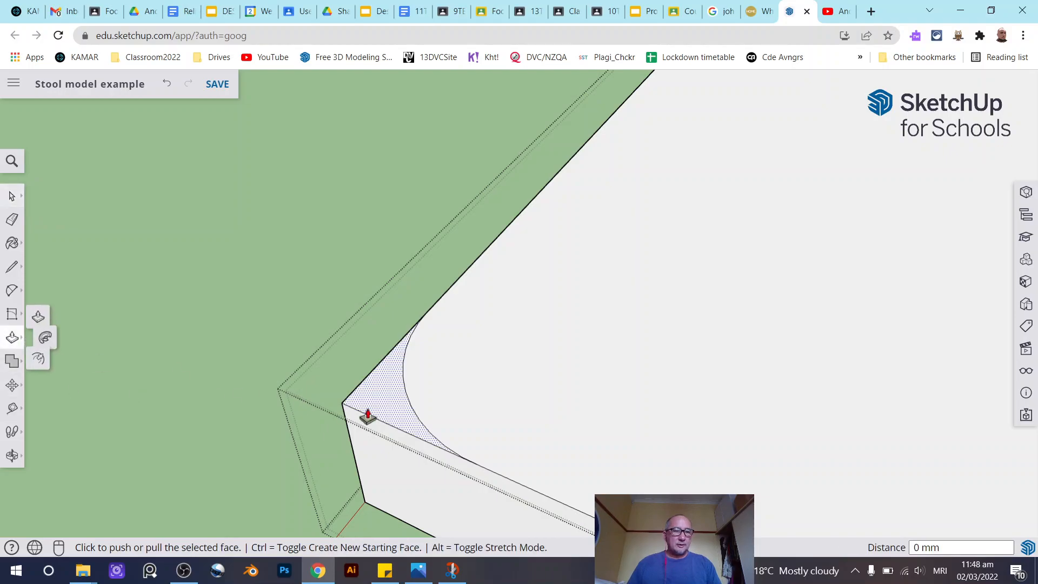
left_click(384, 410)
left_click(390, 520)
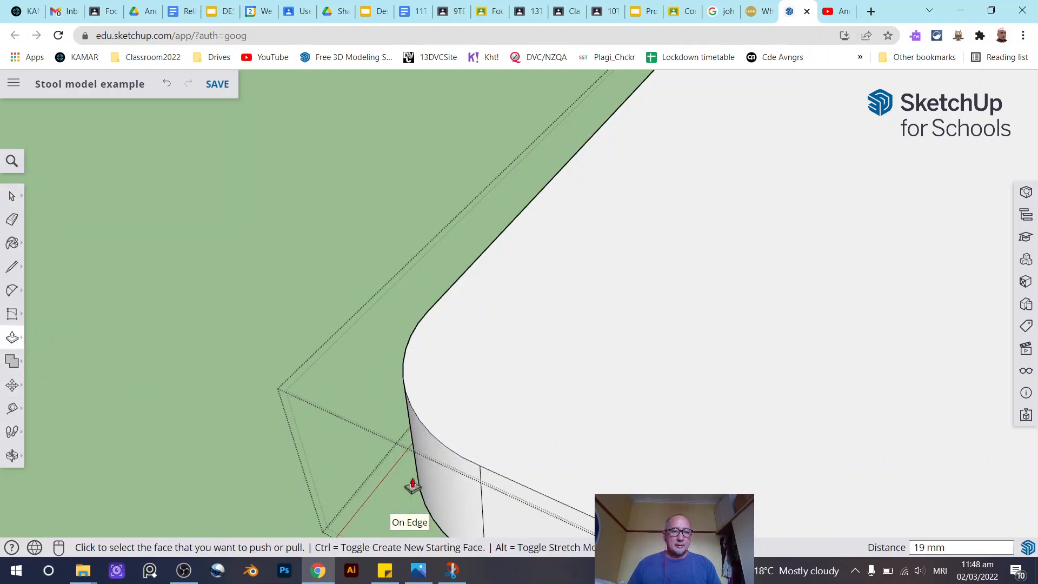
- Push/Pull the cut-off front-left corner piece down through the seat's thickness to round that corner
scroll(418, 301, "down", 5)
middle_click_drag(418, 301, 925, 359)
scroll(883, 356, "down", 3)
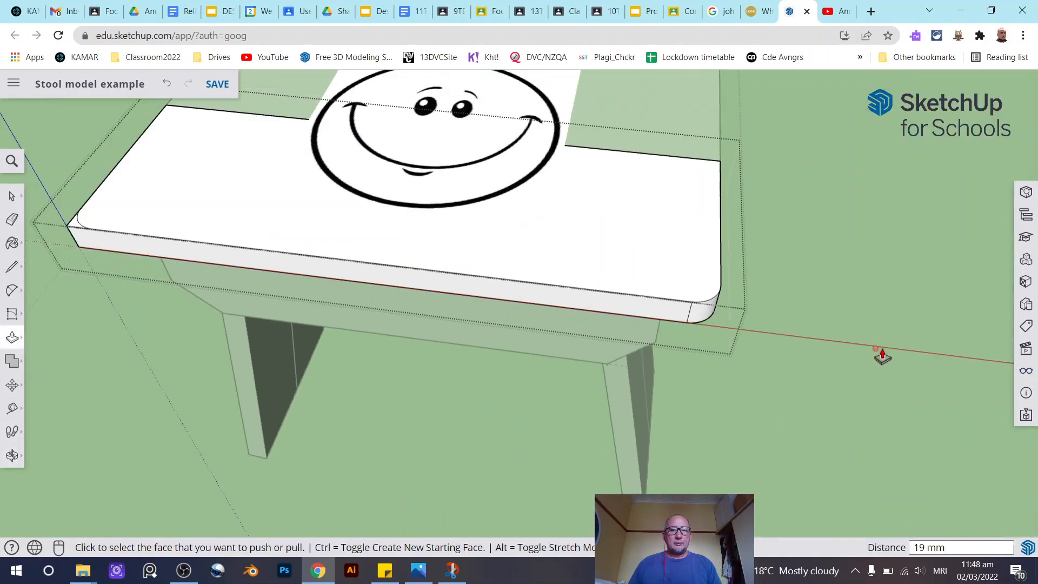
scroll(883, 356, "down", 2)
scroll(341, 283, "up", 8)
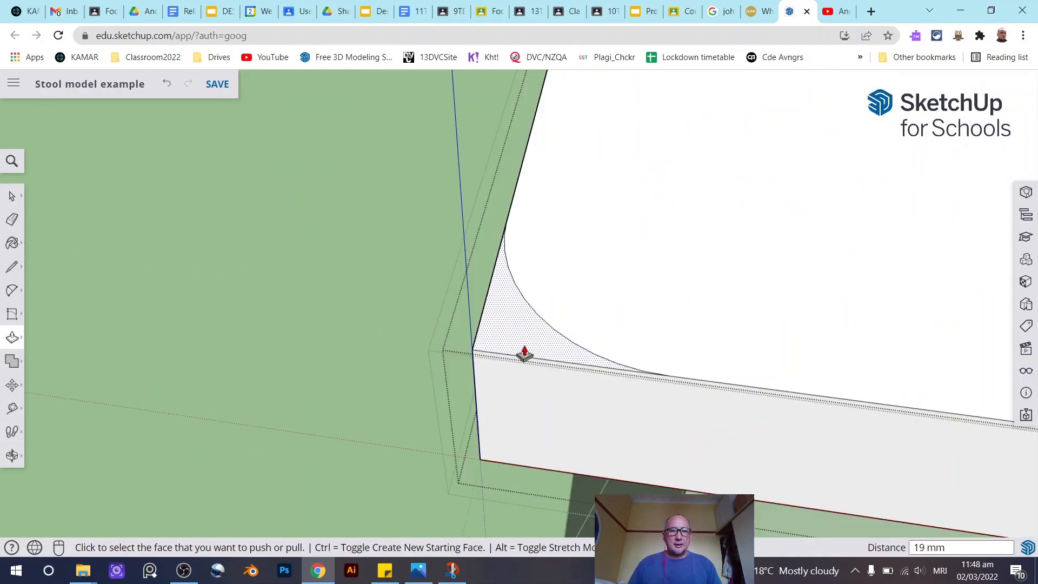
left_click(524, 354)
left_click(540, 468)
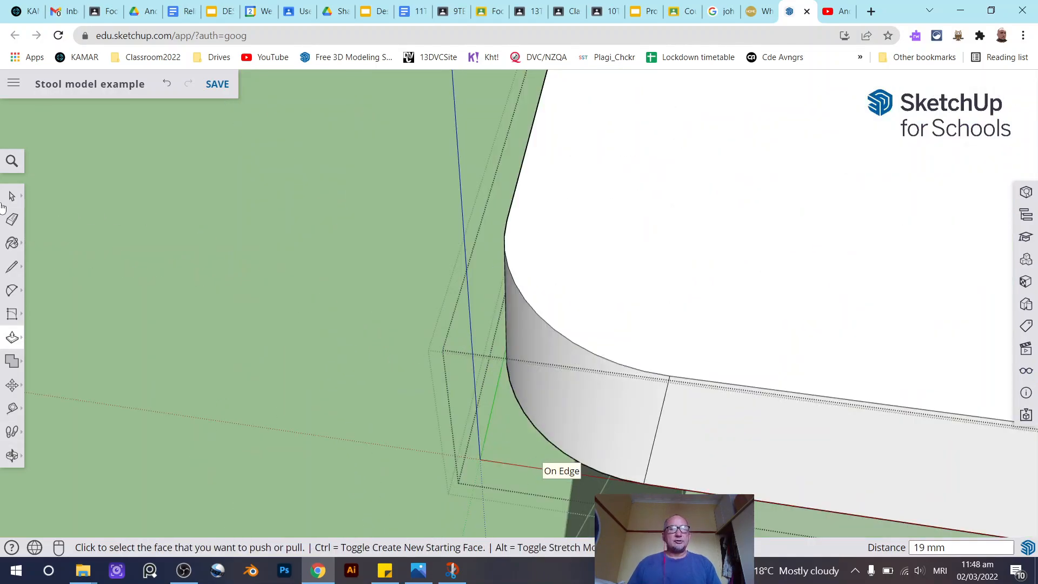
left_click(12, 198)
- Orbit around the stool to inspect the rounded seat corners
scroll(588, 295, "down", 5)
middle_click_drag(459, 263, 636, 271)
left_click(12, 195)
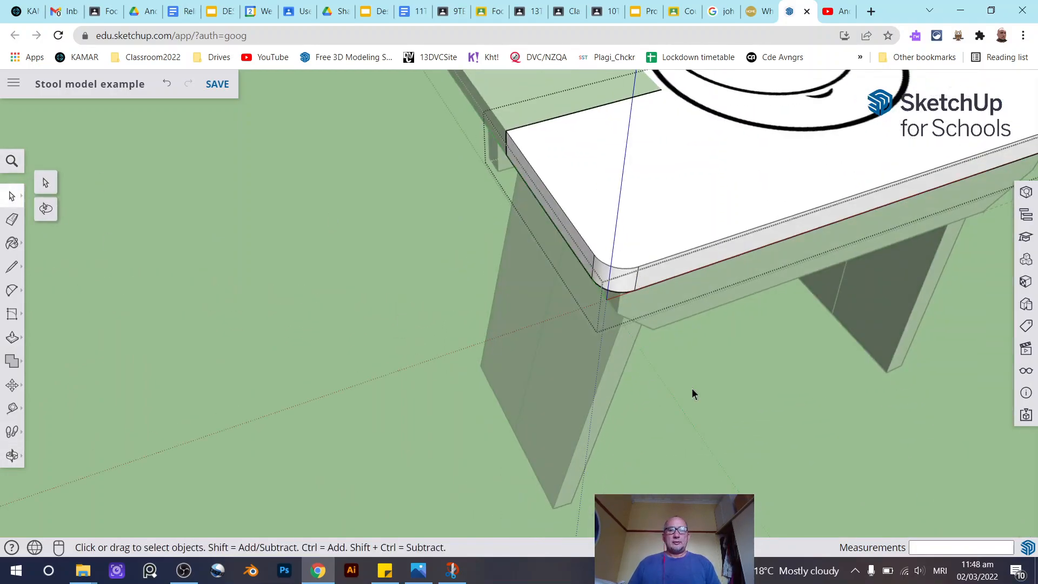
left_click(692, 388)
left_click(690, 388)
scroll(690, 388, "down", 5)
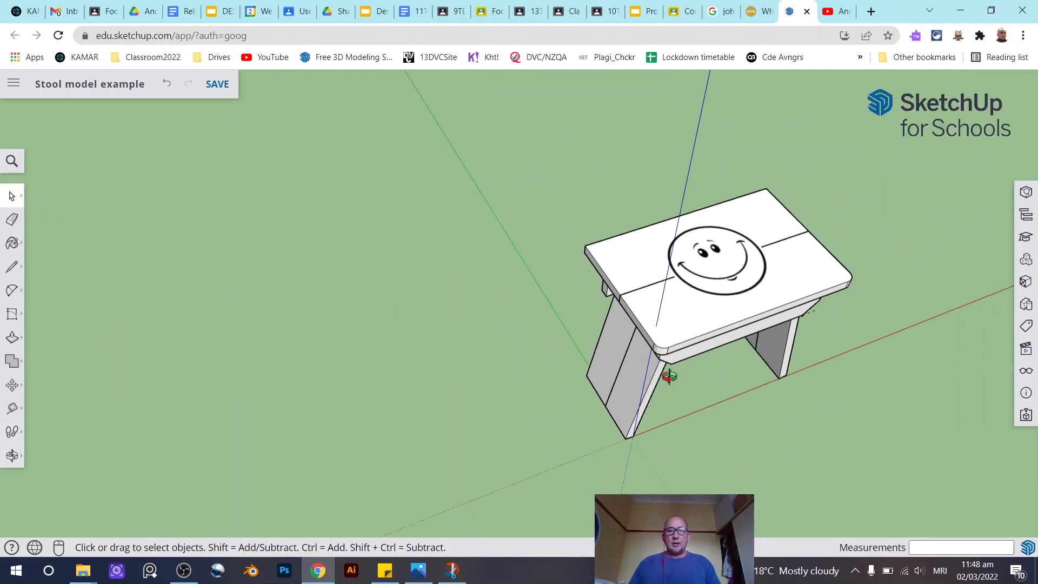
middle_click_drag(665, 371, 510, 380)
scroll(713, 361, "up", 3)
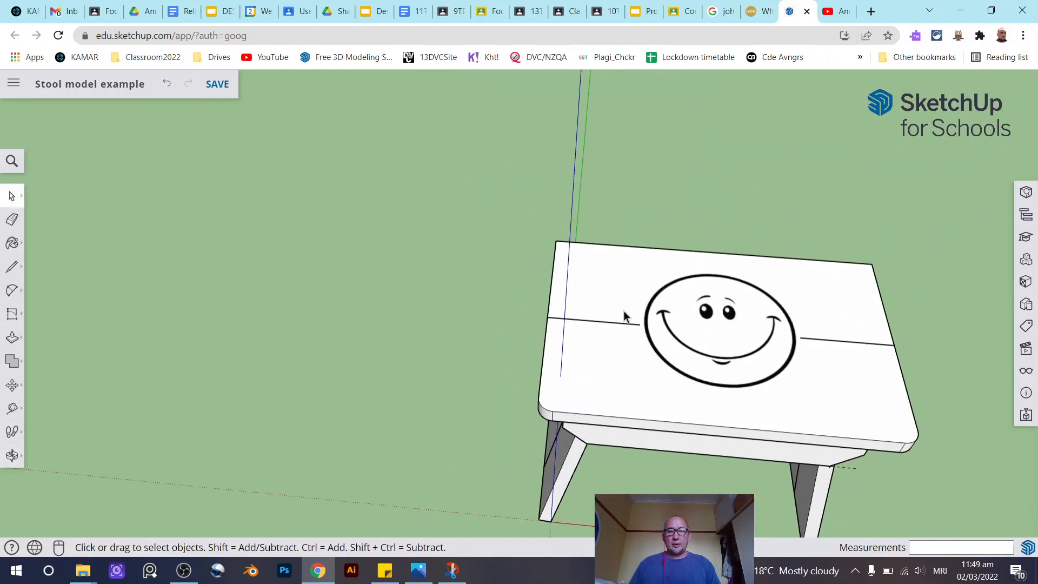
middle_click_drag(605, 342, 899, 354)
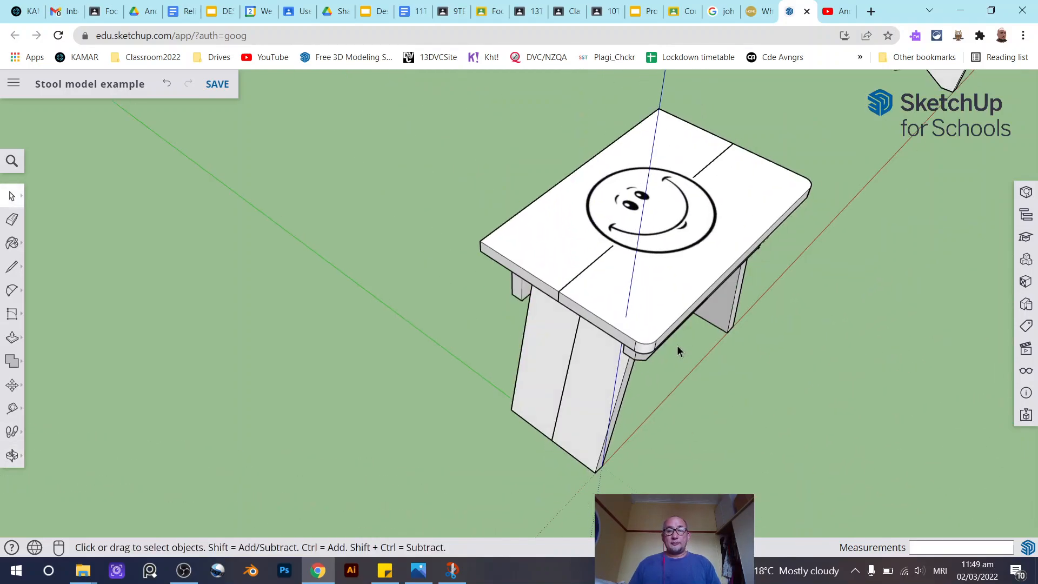
middle_click_drag(735, 291, 579, 311)
scroll(579, 310, "up", 3)
- Select the front apron and rotate a copy 180° about the seat's centre to place it at the stool's back
middle_click_drag(611, 349, 674, 239)
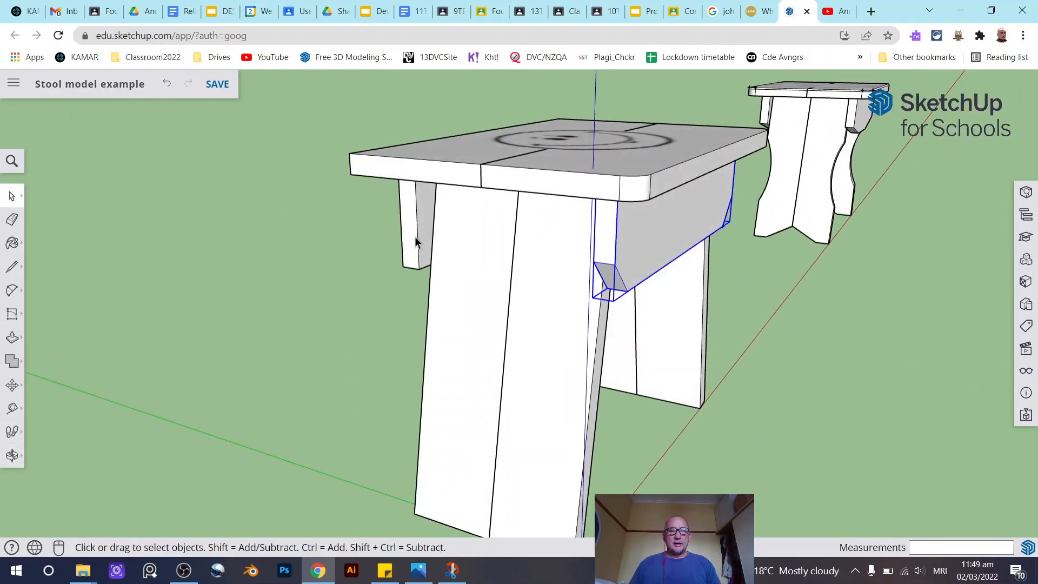
middle_click_drag(415, 241, 683, 281)
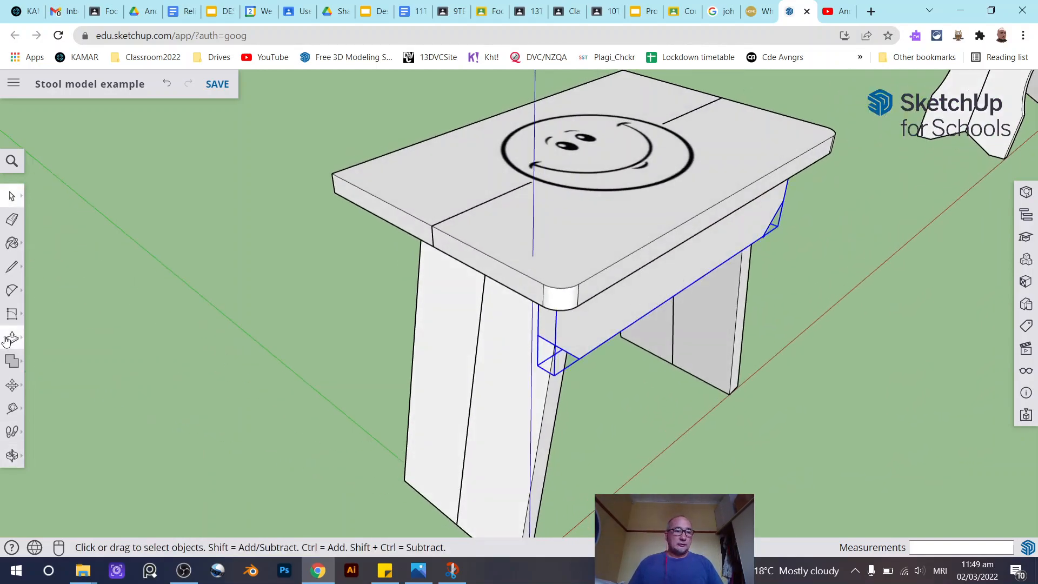
left_click(12, 385)
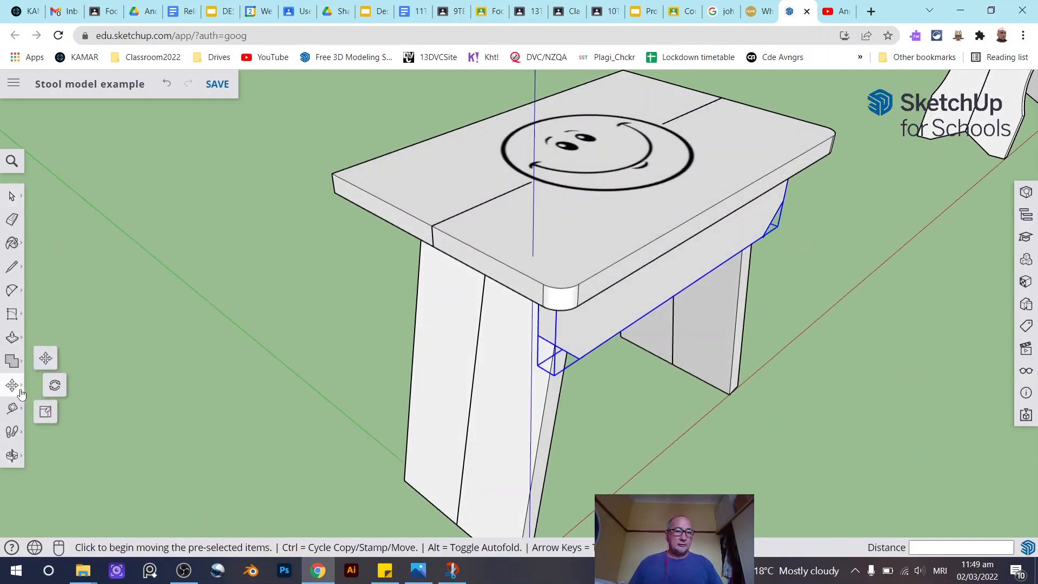
left_click(55, 386)
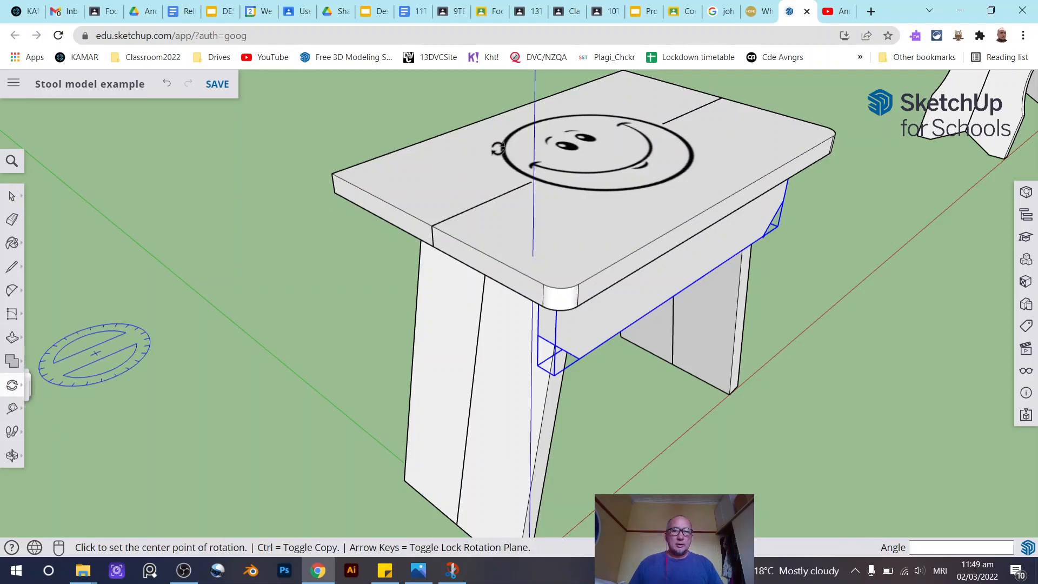
left_click(599, 154)
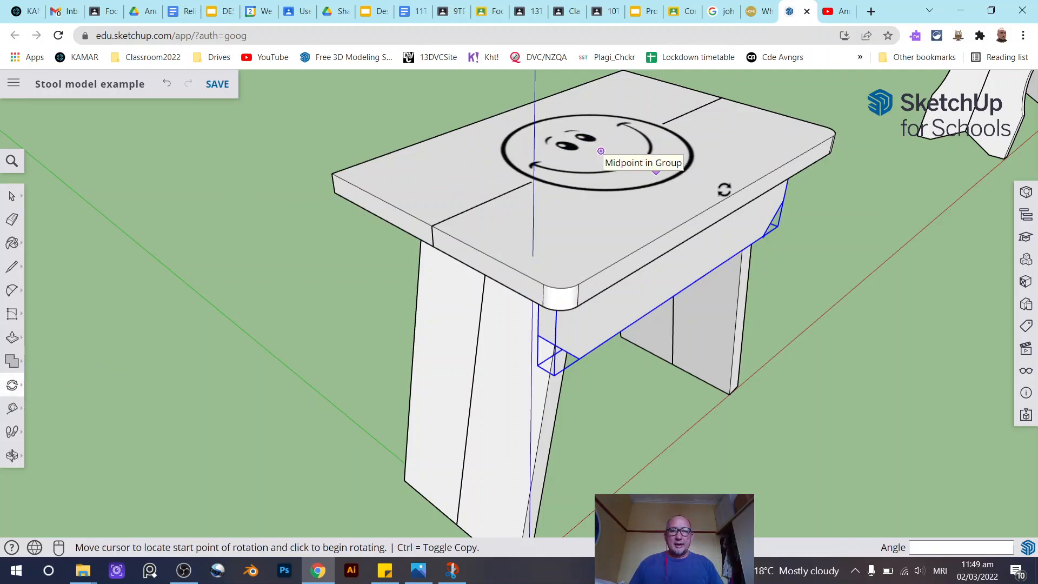
left_click(432, 226)
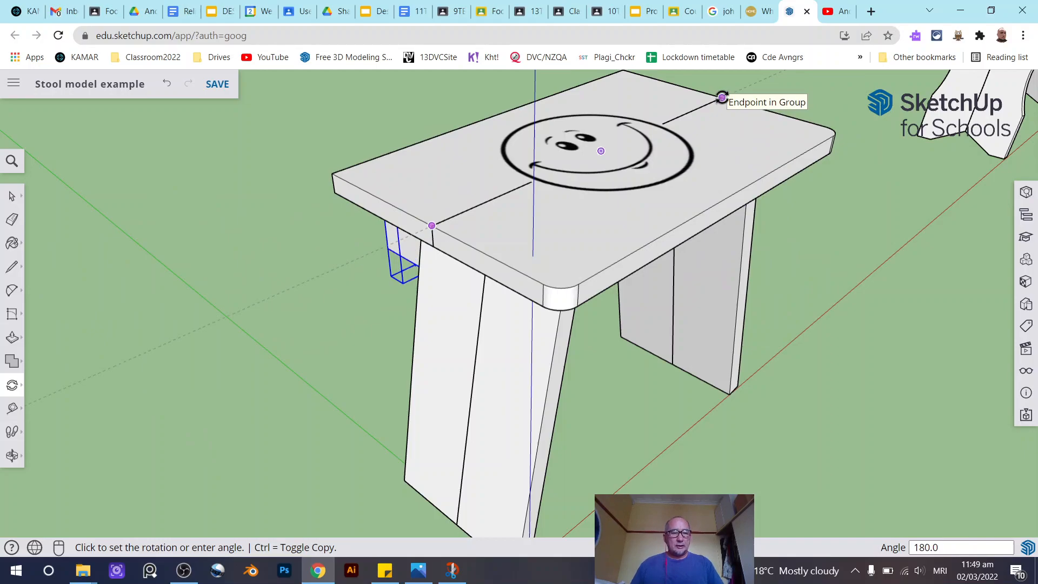
key("ctrl")
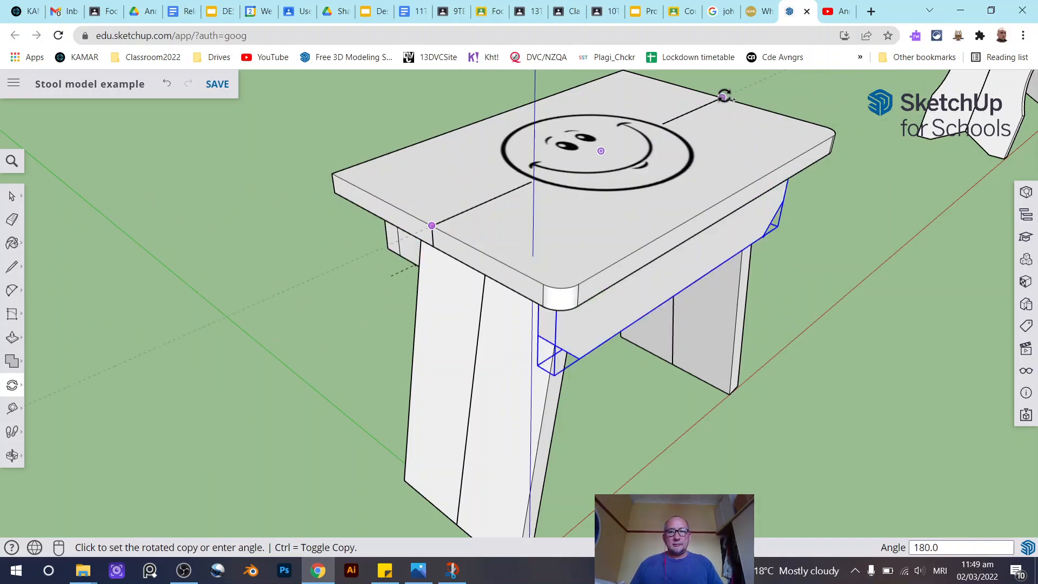
left_click(724, 95)
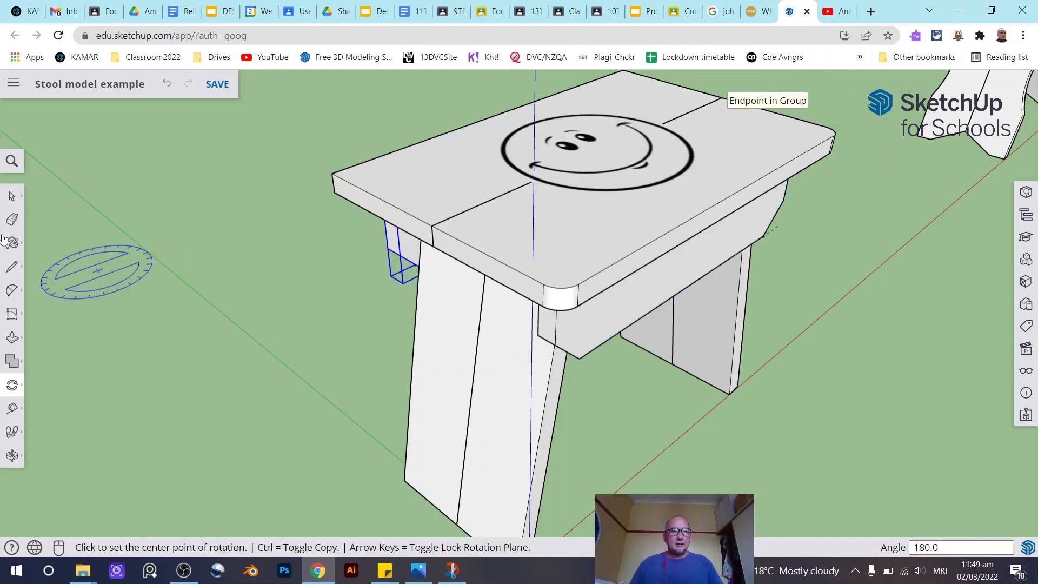
- Orbit around the stool to compare it with the example stool
left_click(14, 200)
middle_click_drag(513, 331, 232, 352)
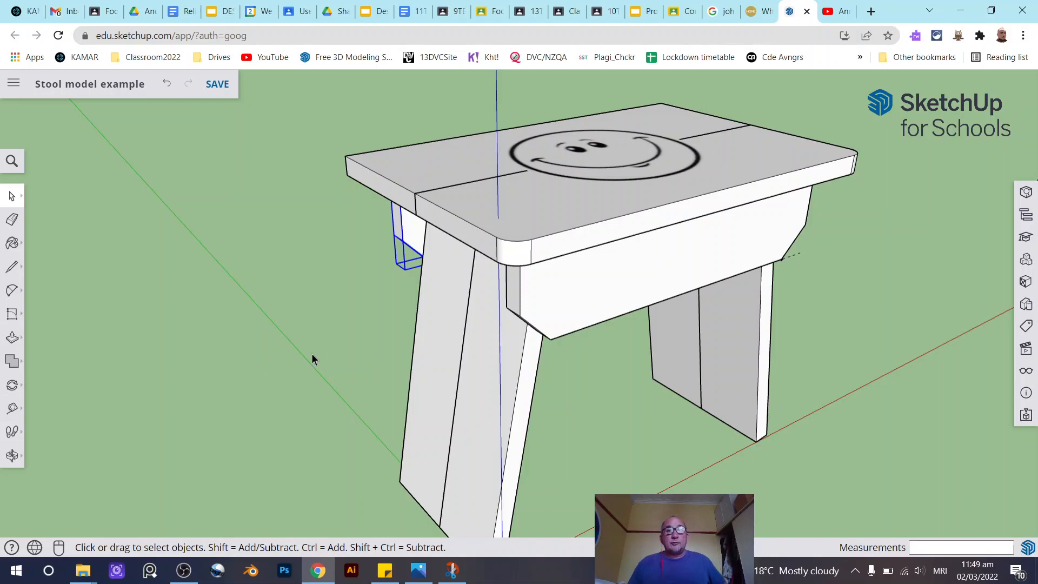
scroll(332, 345, "down", 1)
middle_click_drag(332, 340, 456, 327)
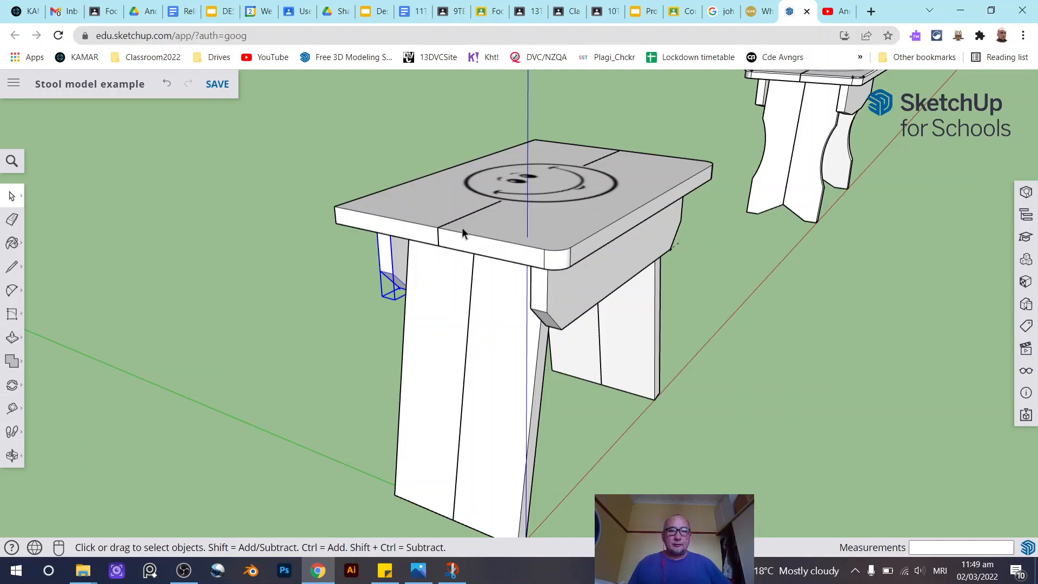
middle_click_drag(543, 399, 605, 325)
left_click(562, 350)
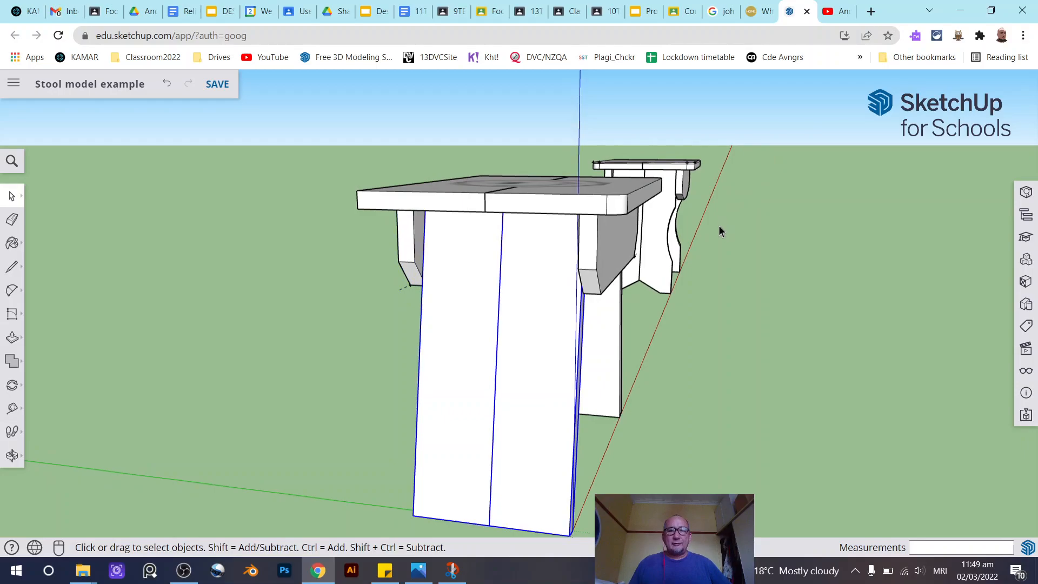
middle_click_drag(719, 223, 740, 251)
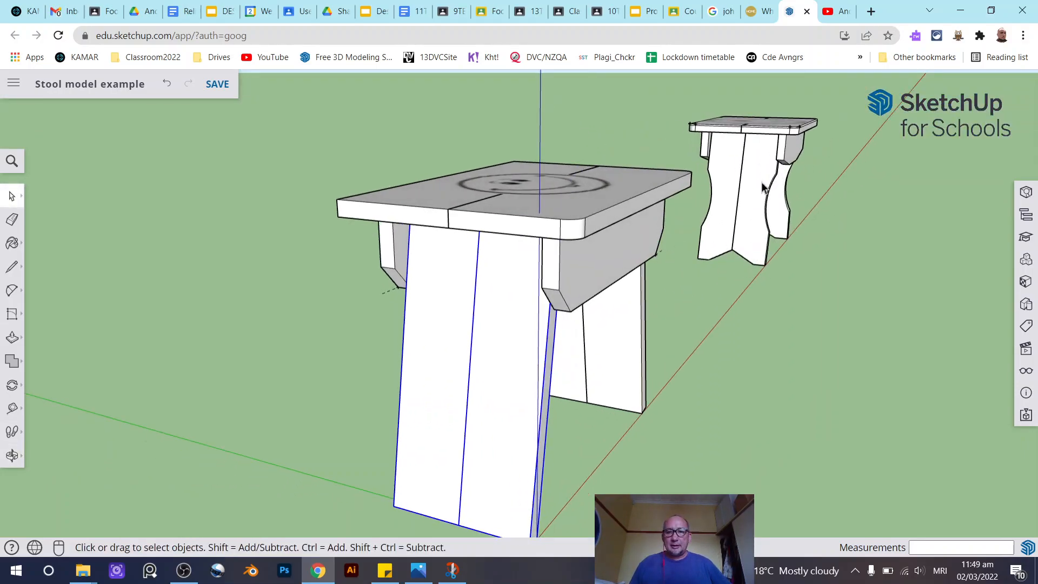
middle_click_drag(472, 381, 534, 355)
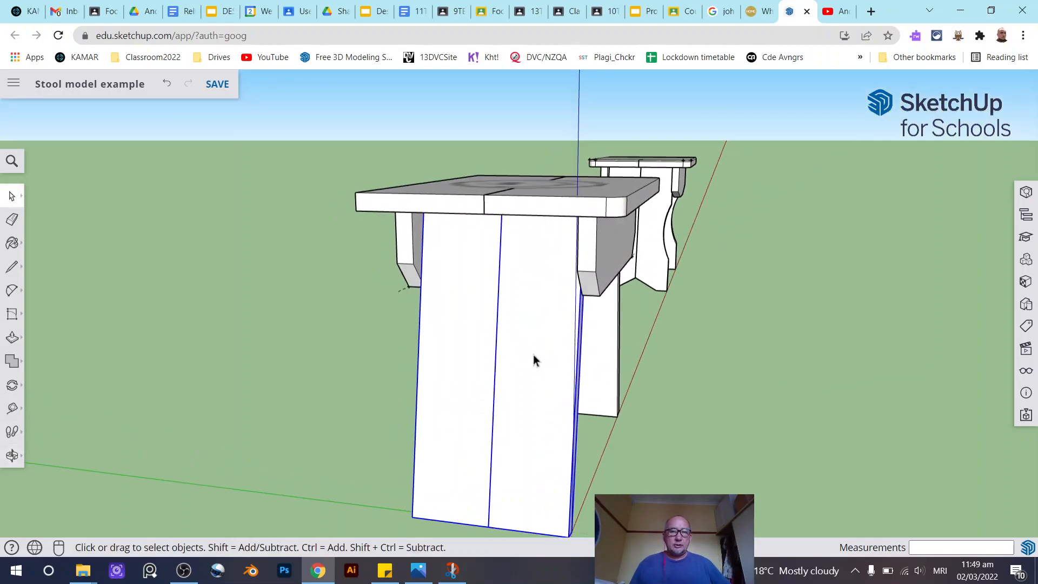
- Open the front leg group for editing and draw a diagonal line cutting off the lower inner corner of its right board
scroll(422, 348, "down", 1)
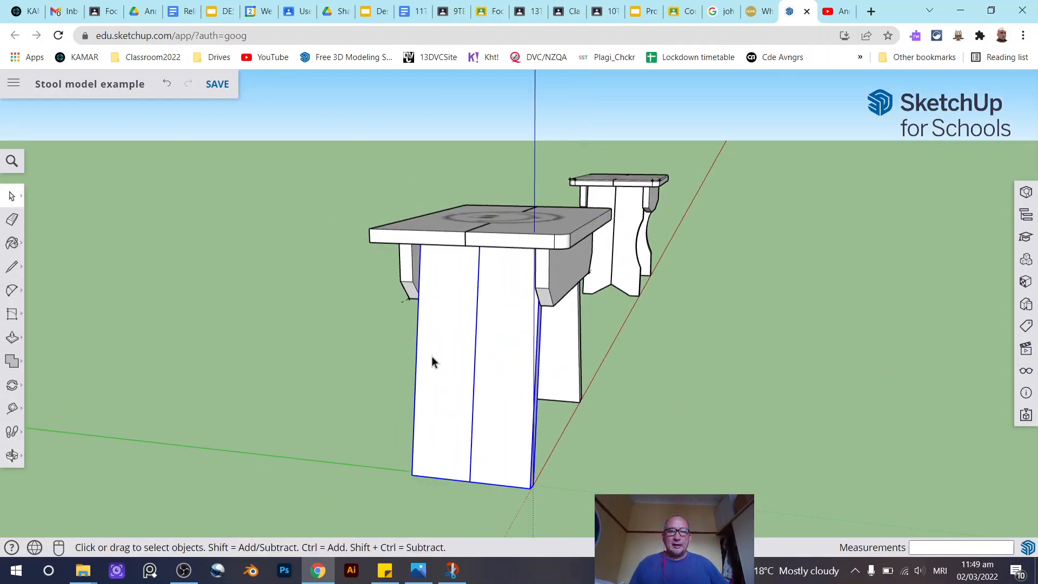
scroll(524, 456, "up", 4)
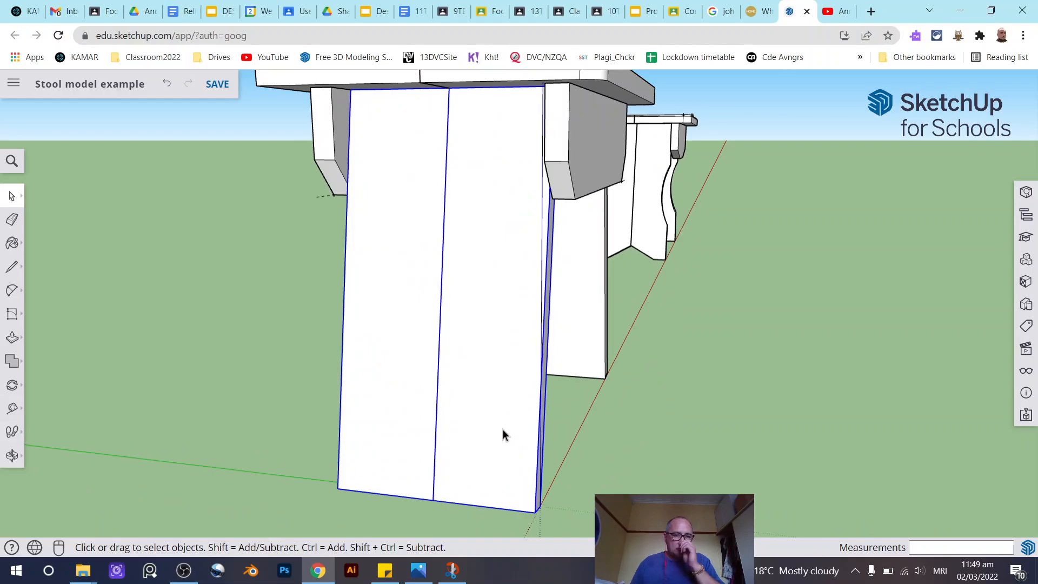
left_click(11, 290)
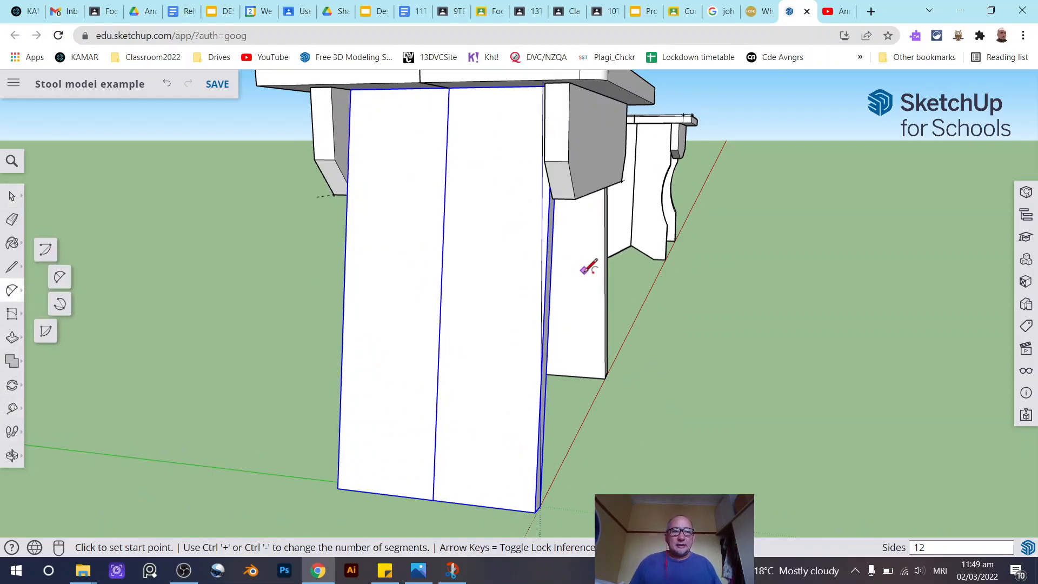
key("space")
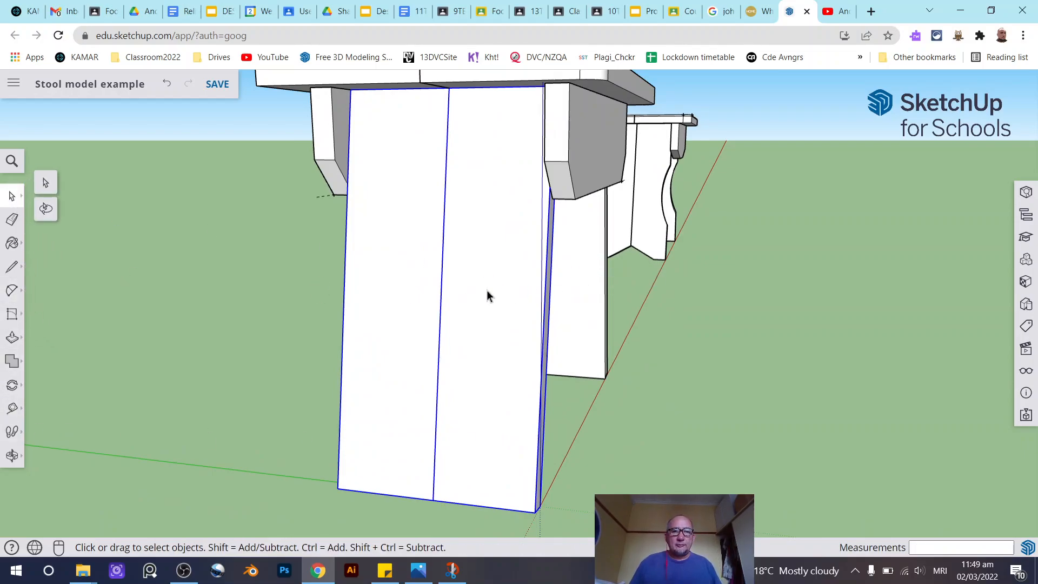
right_click(487, 292)
left_click(489, 280)
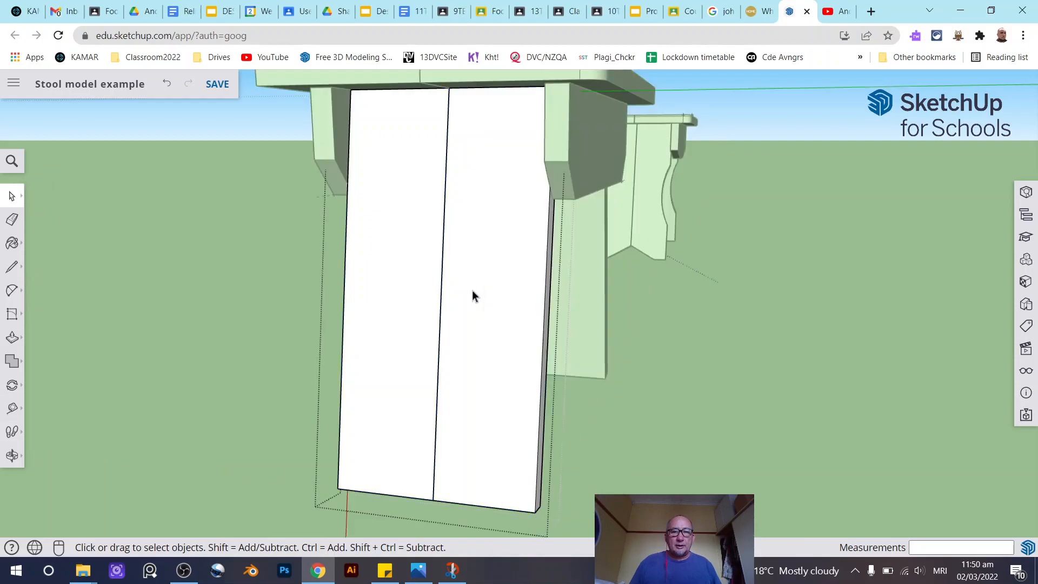
double_click(474, 292)
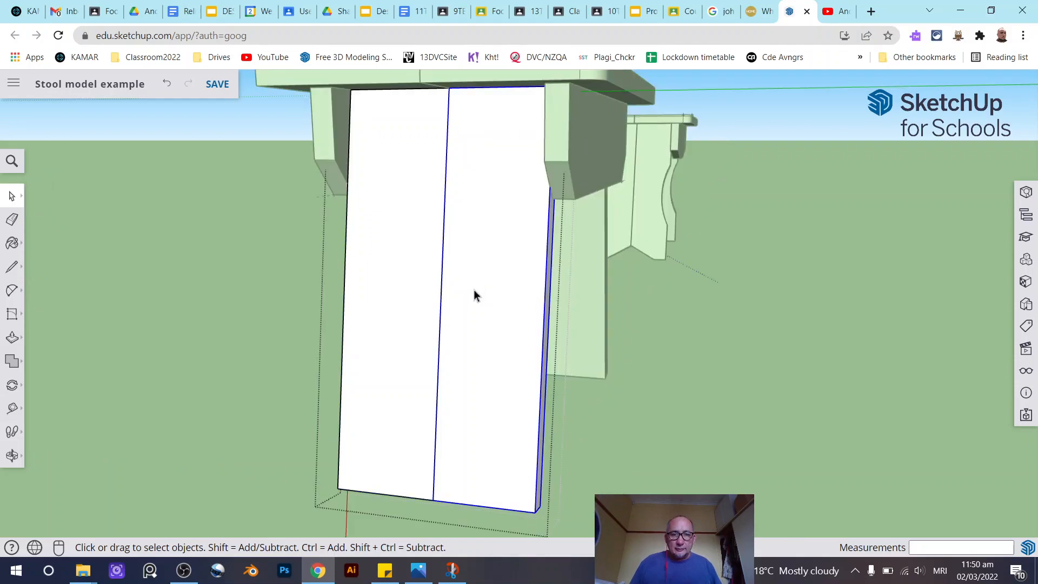
double_click(474, 289)
left_click(473, 290)
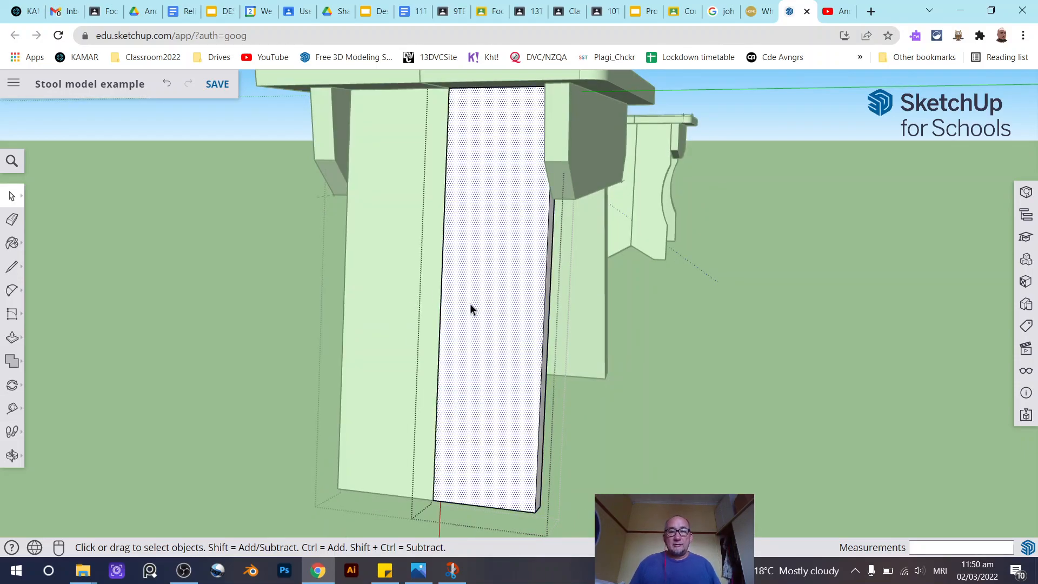
left_click(12, 266)
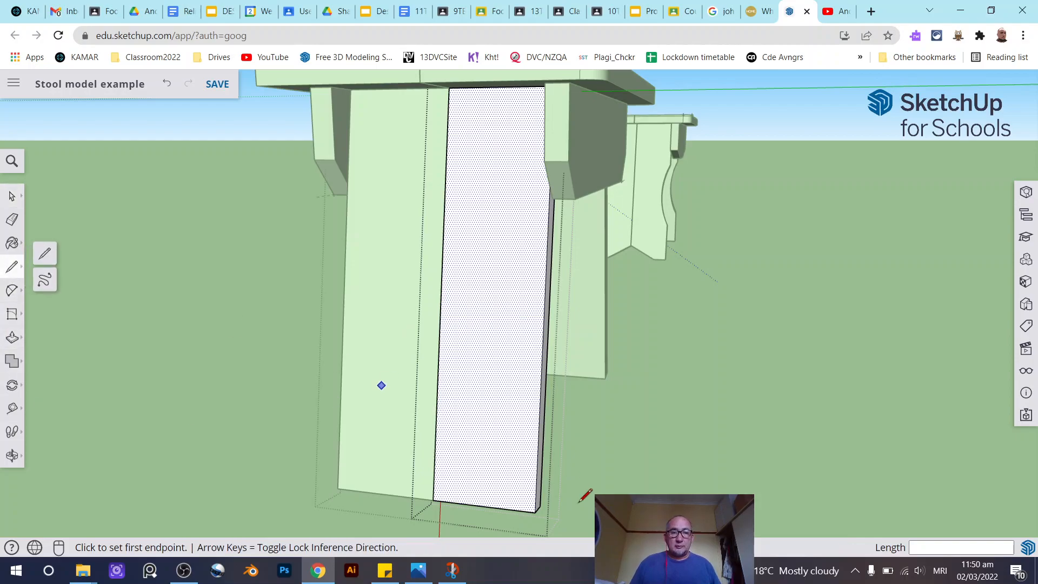
left_click(500, 508)
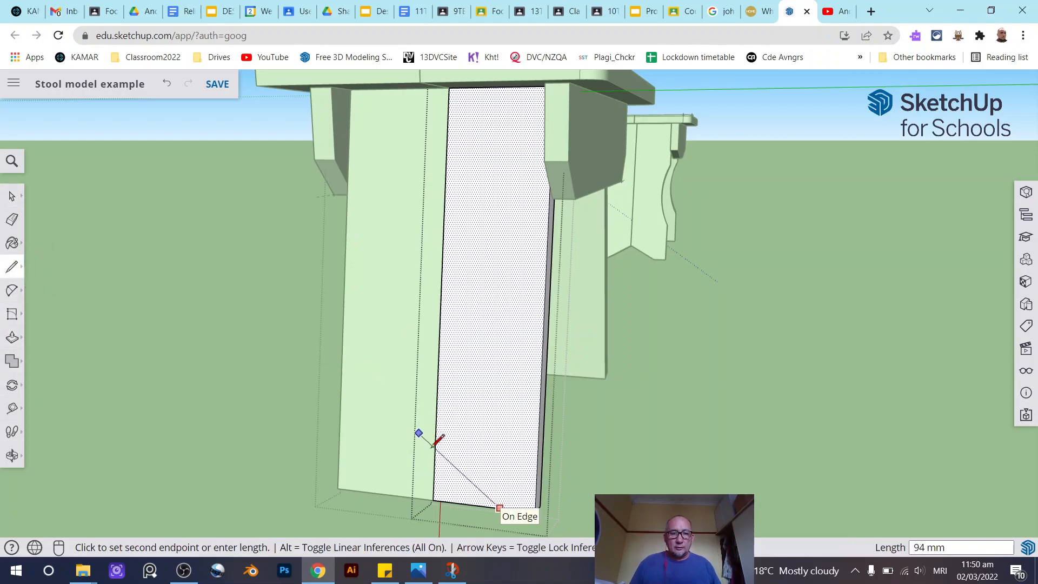
left_click(435, 467)
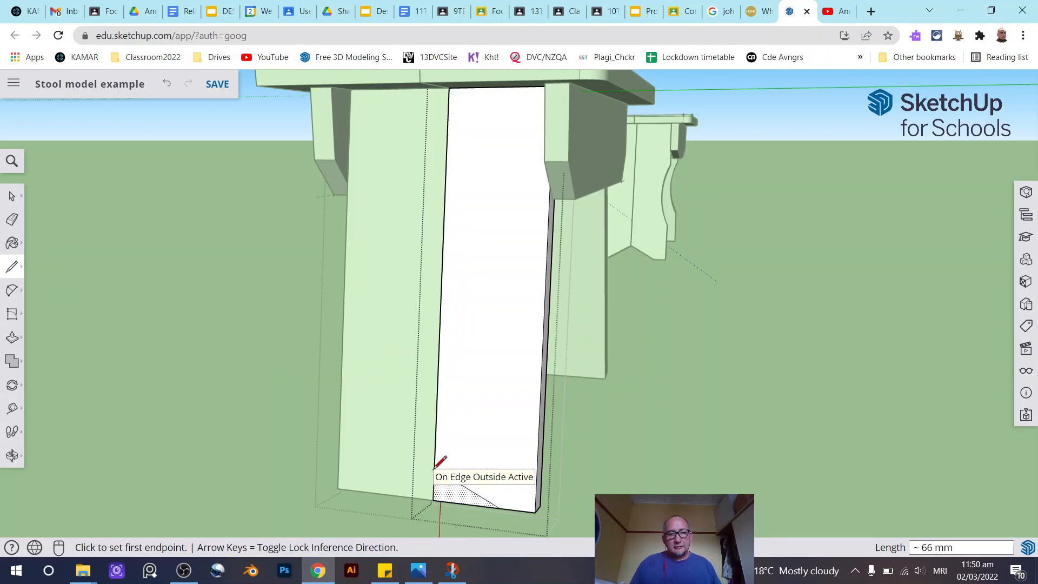
left_click(12, 195)
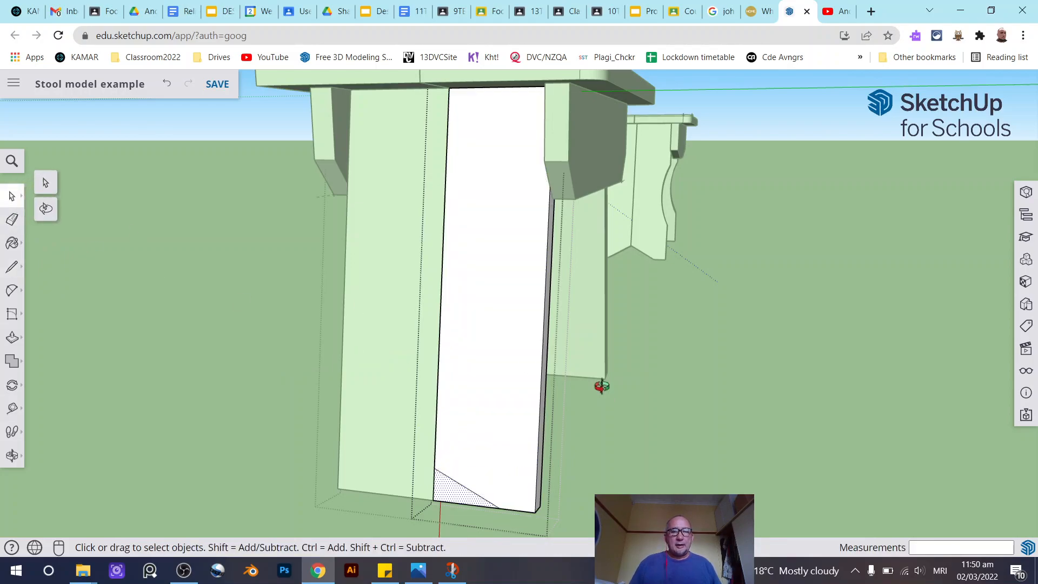
- Draw an arc about 154 mm long, bulging about 23 mm inward, along the board's outer edge
middle_click_drag(598, 385, 645, 389)
left_click(12, 290)
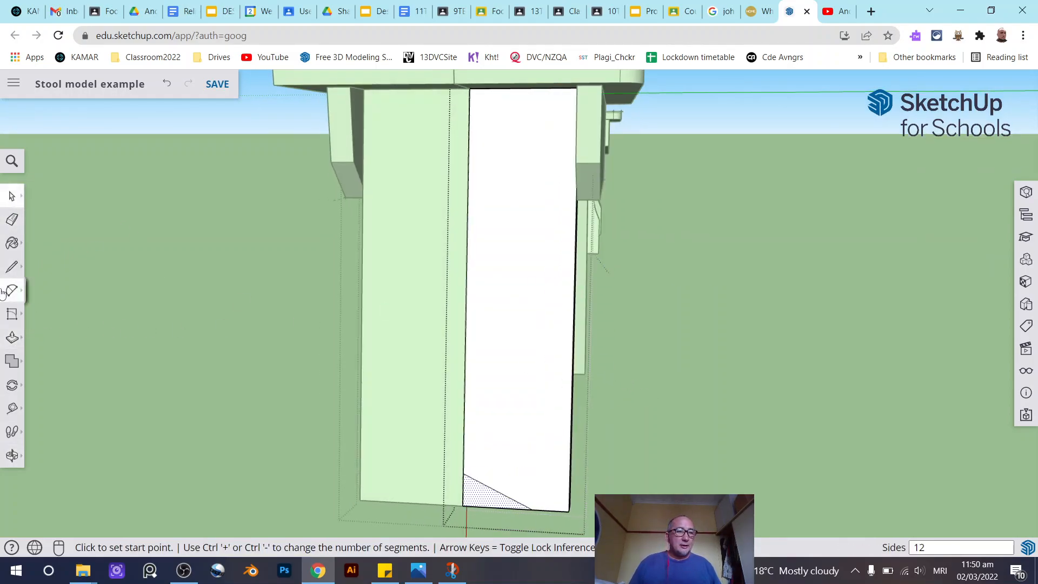
left_click(576, 229)
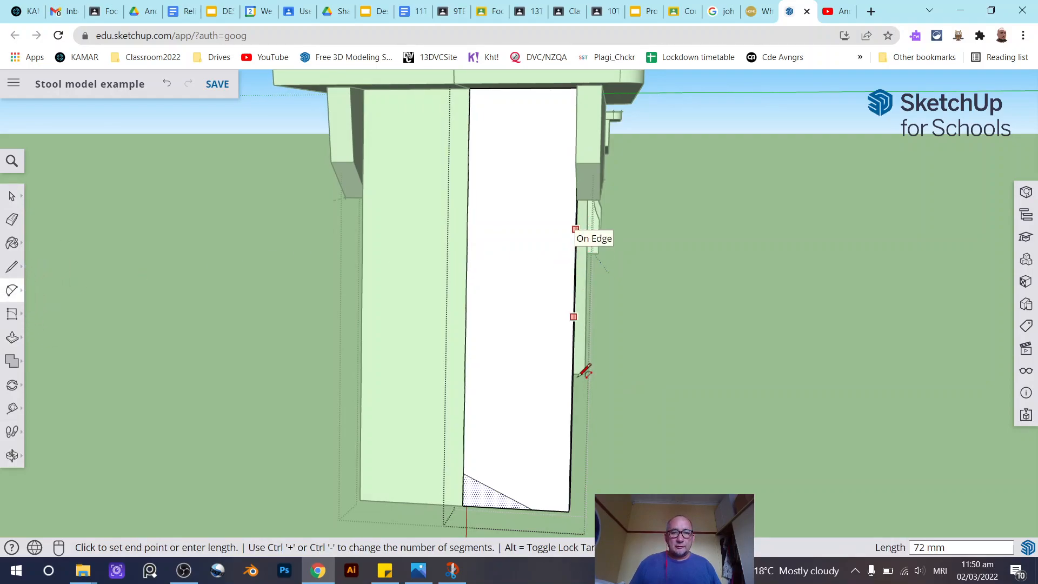
left_click(571, 414)
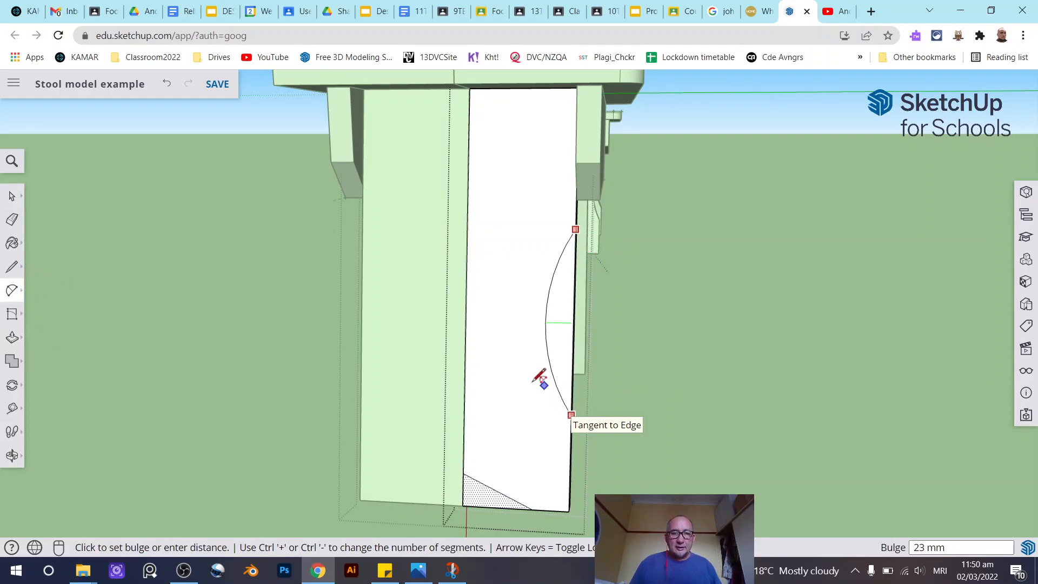
left_click(552, 319)
- Draw a rectangle about 36 mm by 30 mm straddling the middle of the arc
scroll(552, 322, "up", 3)
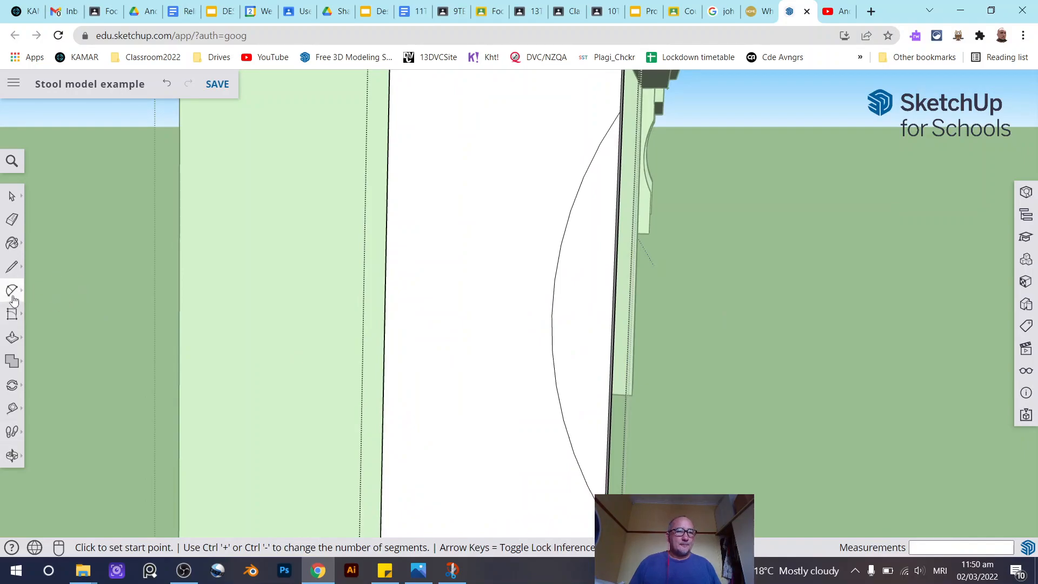
left_click(12, 314)
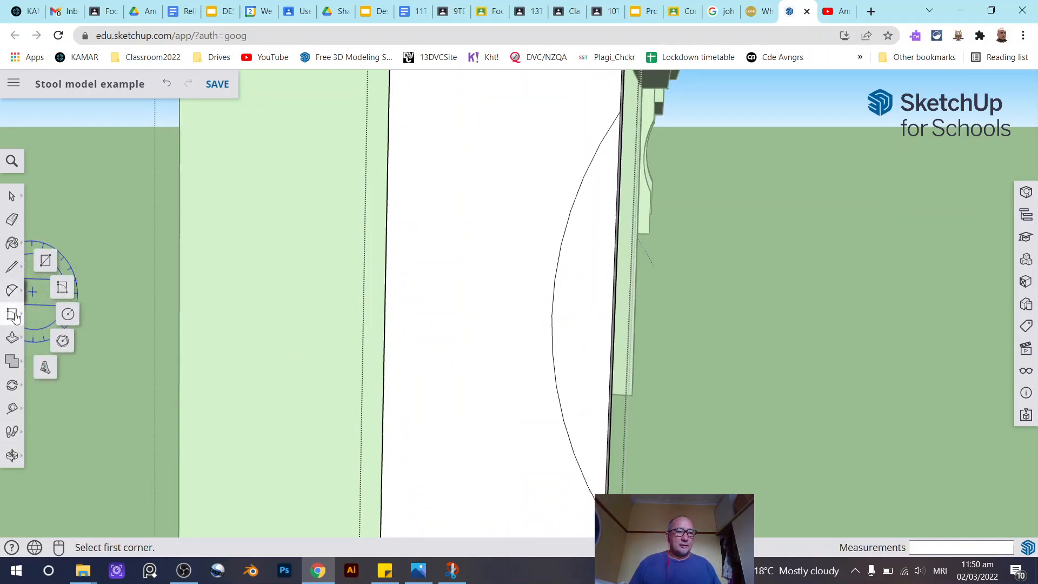
left_click(46, 262)
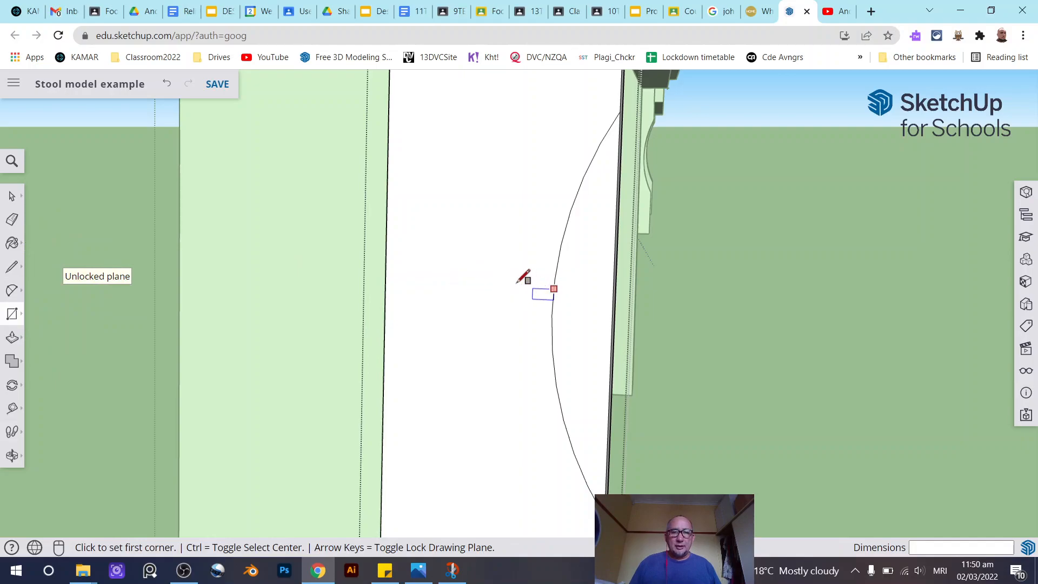
left_click(481, 295)
left_click(503, 283)
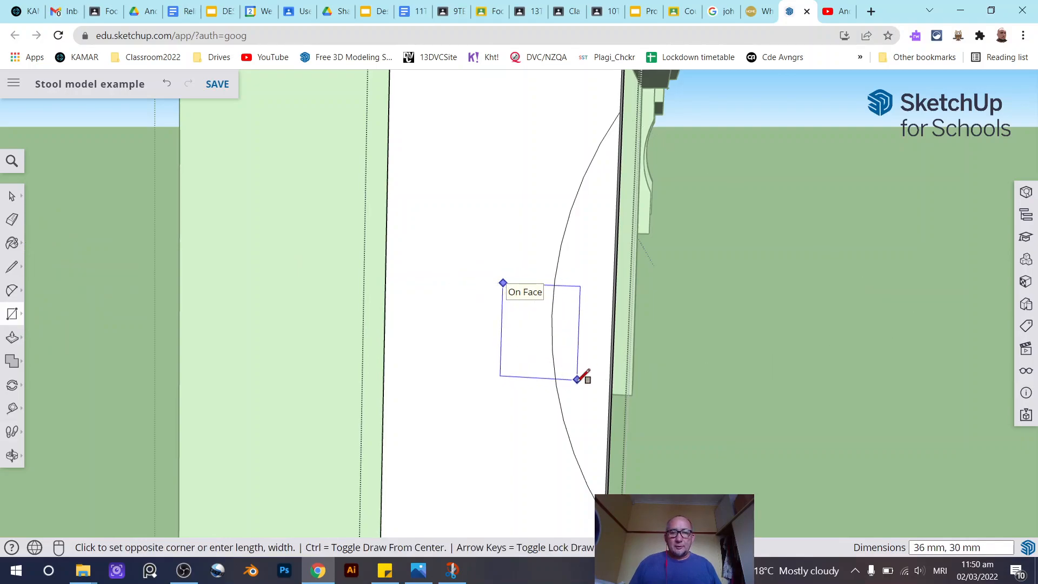
left_click(578, 378)
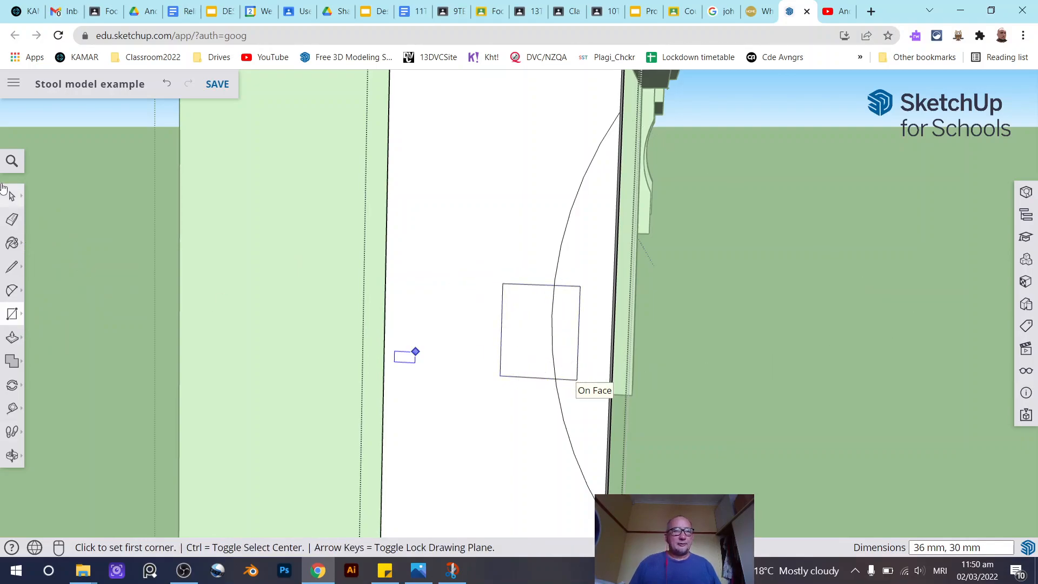
- Delete the rectangle's face, inner edges and the arc segment inside it to leave a stepped notch in the curve
key("space")
scroll(575, 314, "up", 2)
left_click(542, 292)
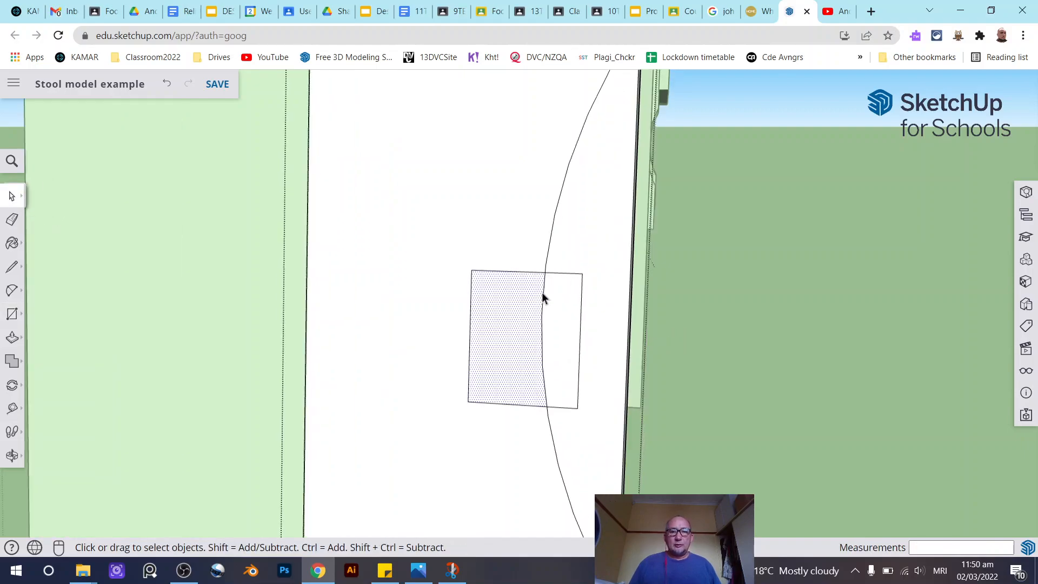
left_click(544, 296)
key("Delete")
left_click(503, 271)
key("Delete")
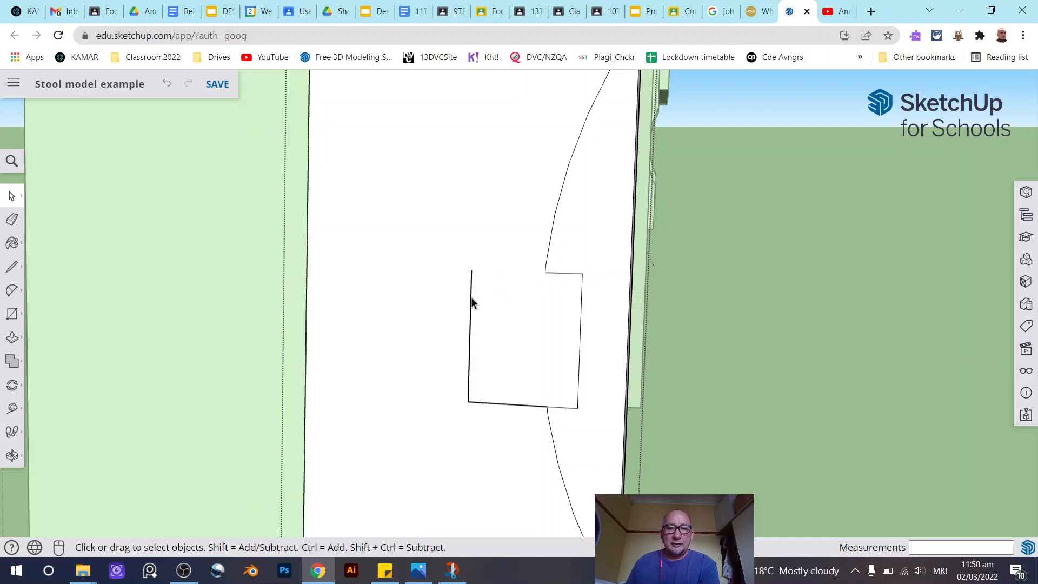
left_click(499, 403)
key("Delete")
- Push/Pull the curved strip between the arc and the board's edge through the board to cut it away
scroll(421, 359, "down", 2)
middle_click_drag(420, 358, 447, 287)
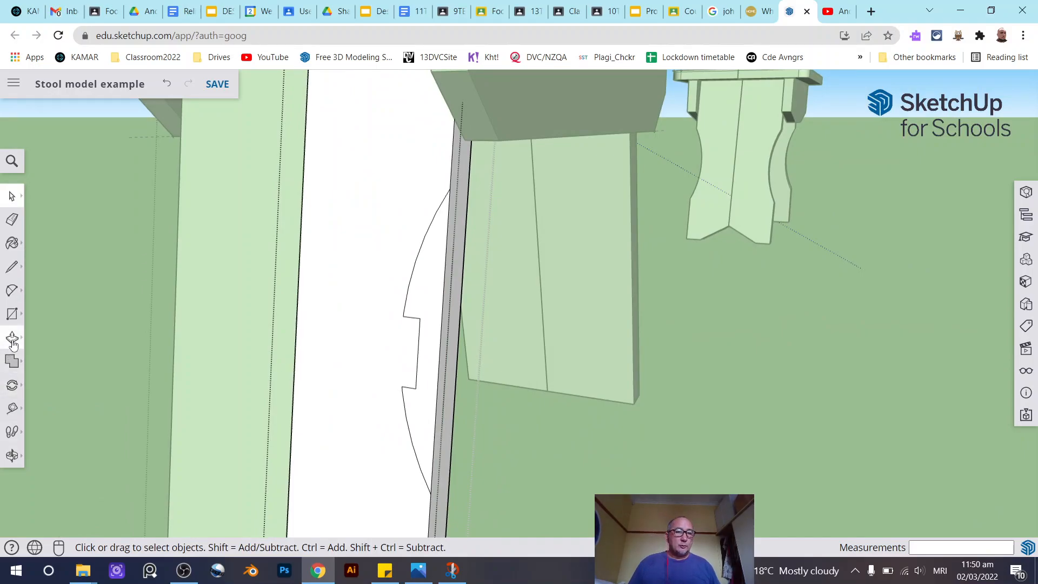
left_click(11, 337)
left_click(434, 309)
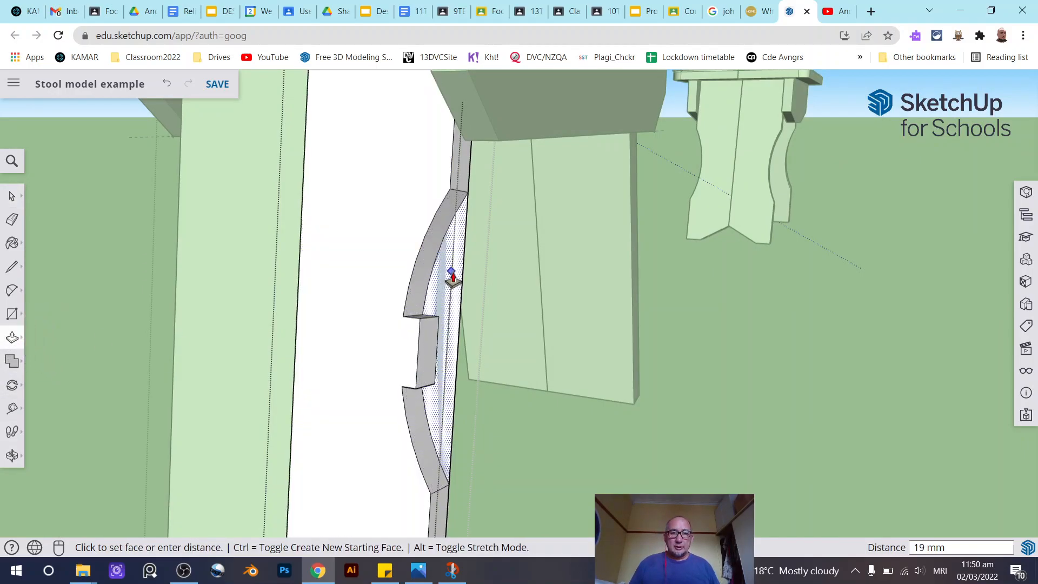
left_click(453, 276)
- Push/Pull the triangular corner piece at the board's bottom through to remove it
middle_click_drag(455, 278, 392, 375)
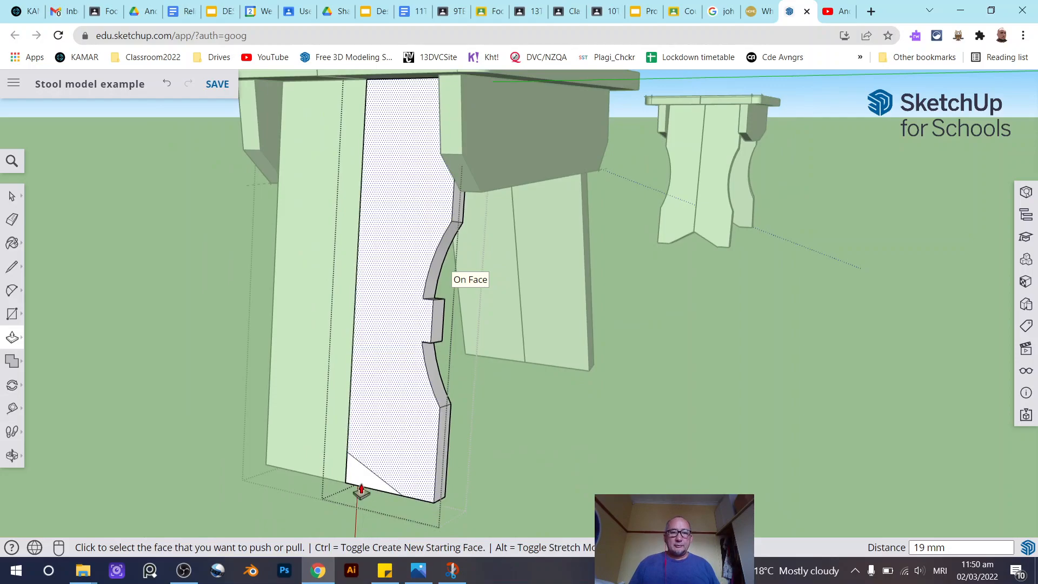
scroll(374, 490, "up", 3)
left_click(398, 482)
middle_click_drag(399, 463, 509, 363)
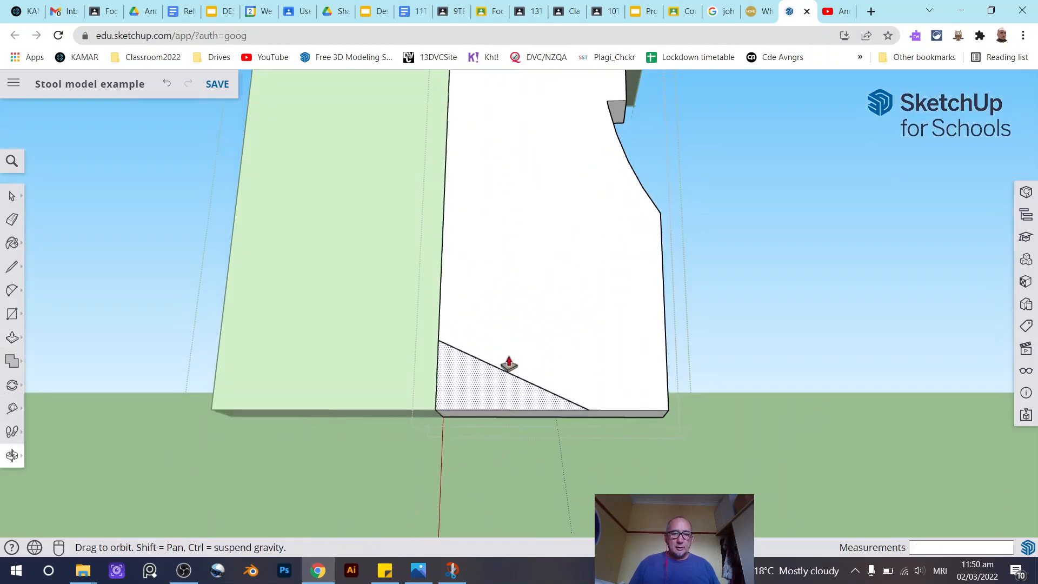
left_click(510, 411)
- Delete the leg's plain left board, keeping only the shaped board
mouse_move(641, 391)
middle_mouse_down()
mouse_move(577, 473)
mouse_move(503, 380)
mouse_move(587, 435)
mouse_move(502, 431)
middle_mouse_up()
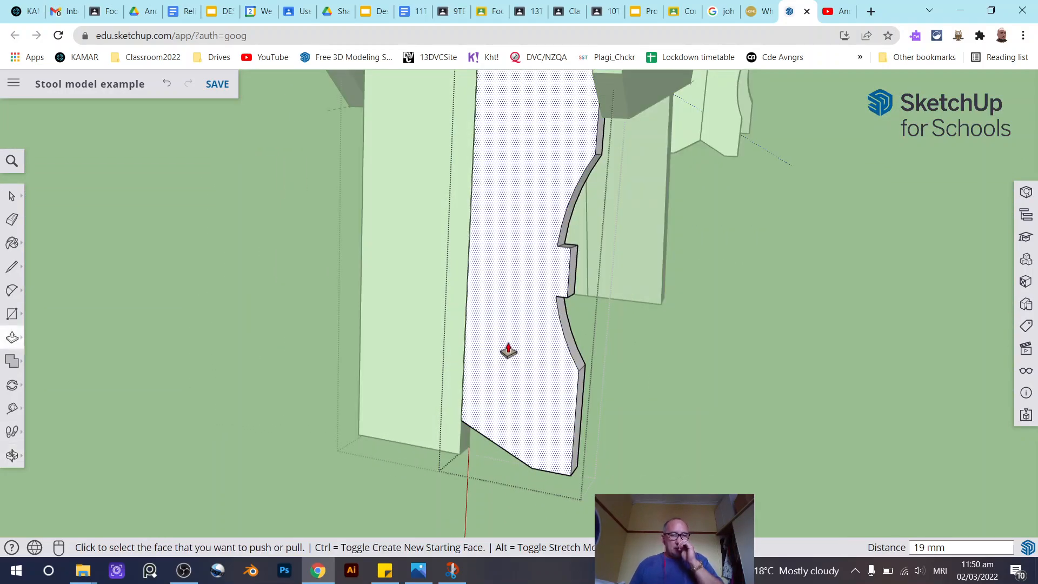
mouse_move(471, 315)
middle_mouse_down()
mouse_move(492, 301)
mouse_move(465, 295)
middle_mouse_up()
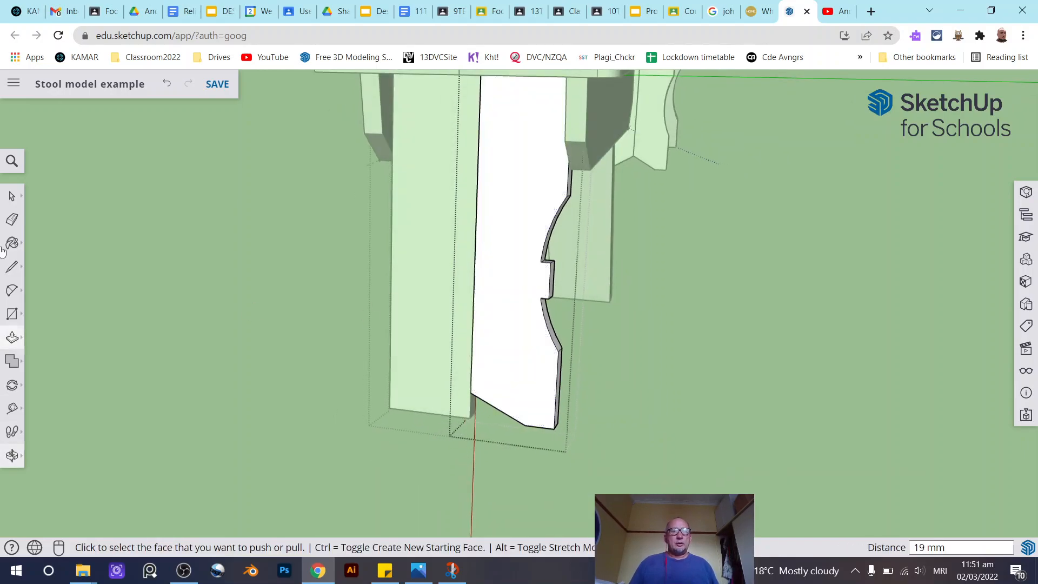
left_click(12, 195)
left_click(433, 291)
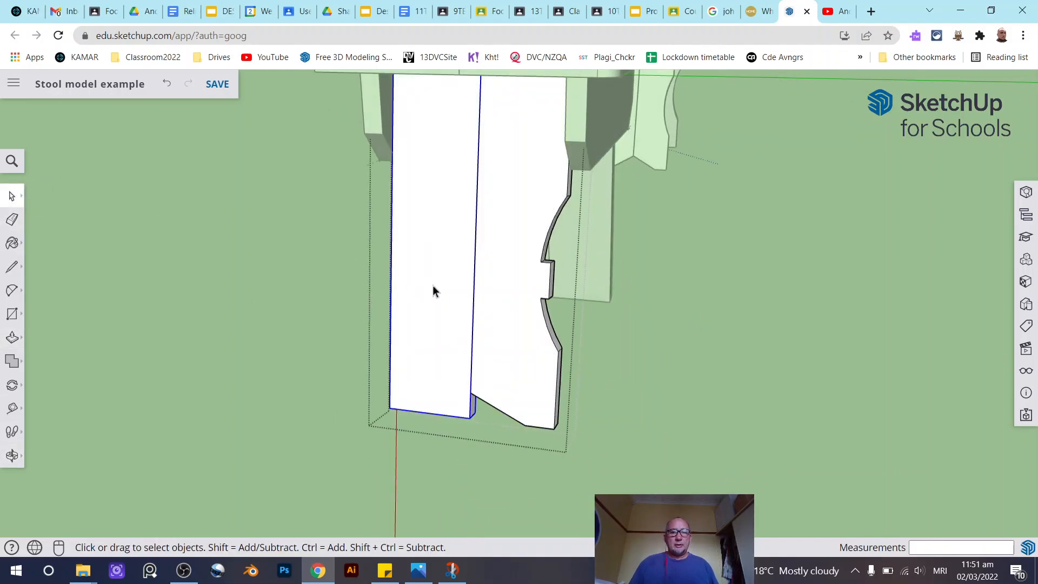
key("Delete")
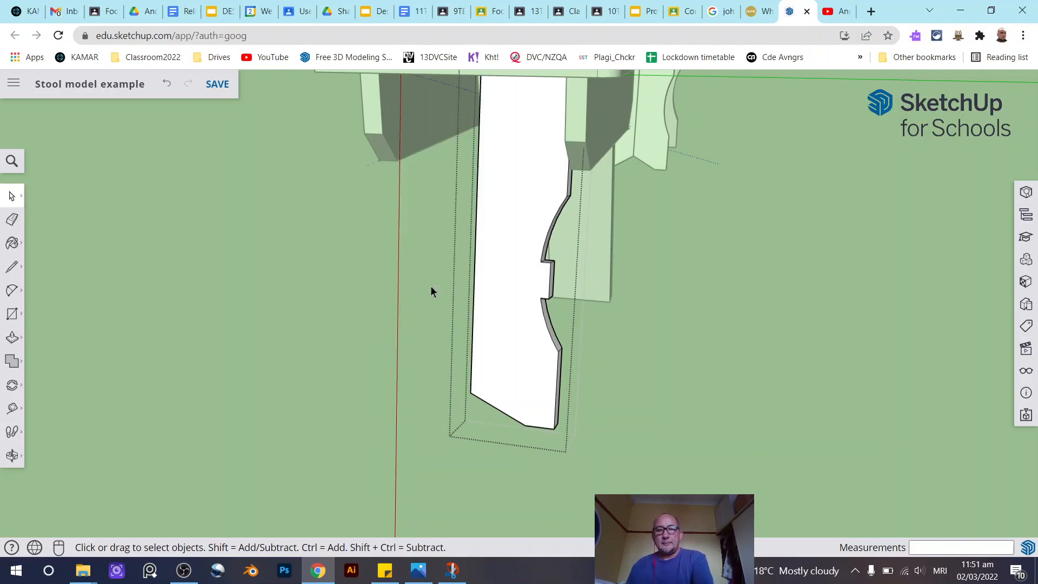
- Move a copy of the shaped leg board along the green axis away from the original
left_click(496, 286)
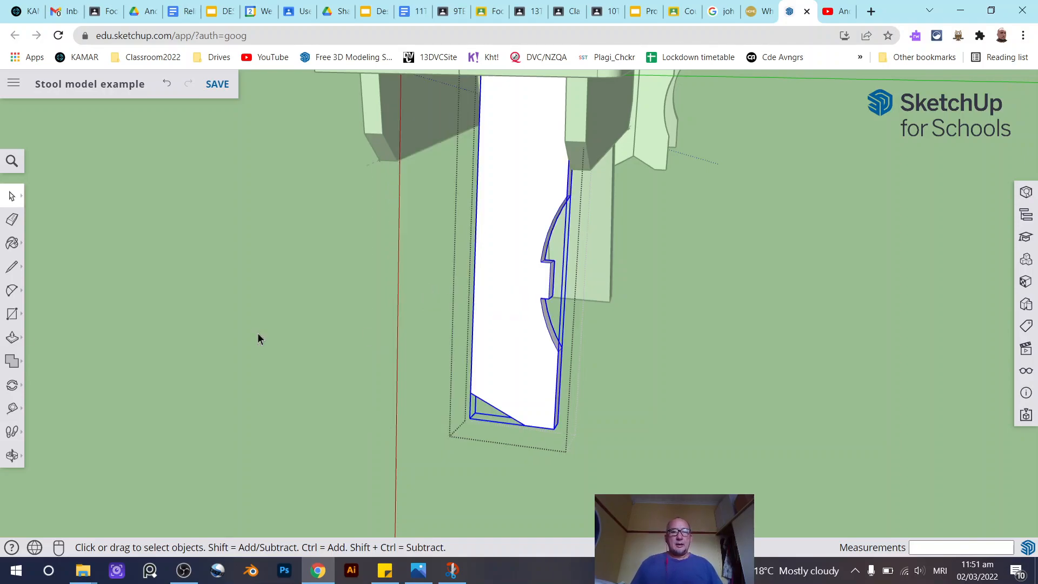
left_click(12, 385)
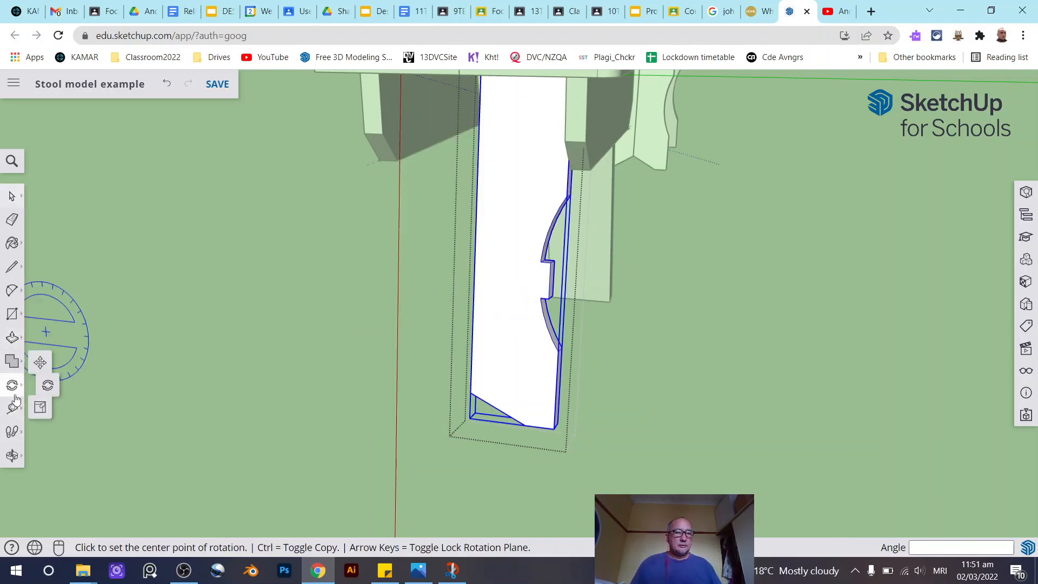
left_click(45, 358)
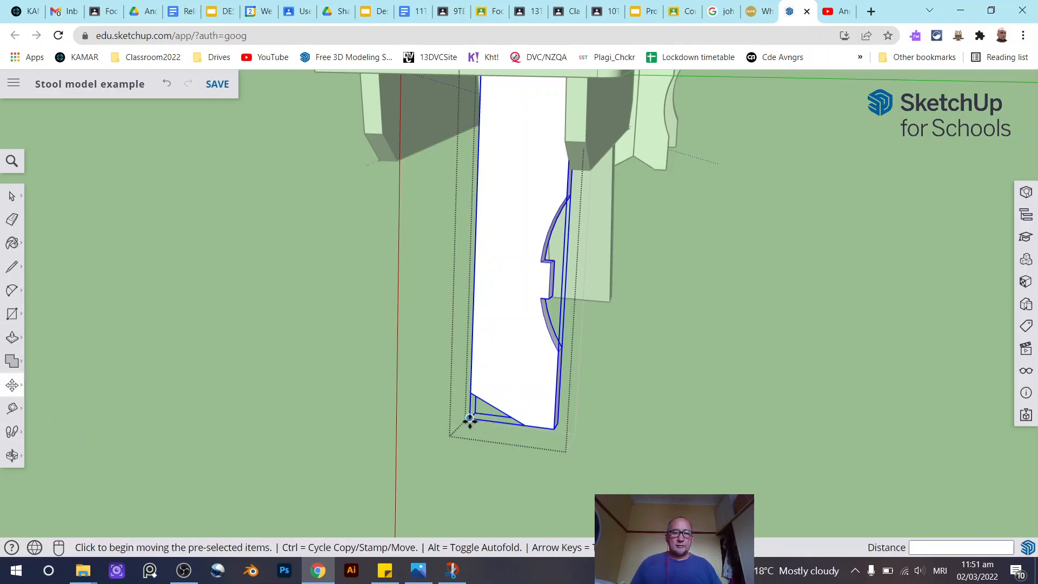
left_click(472, 420)
key("ctrl")
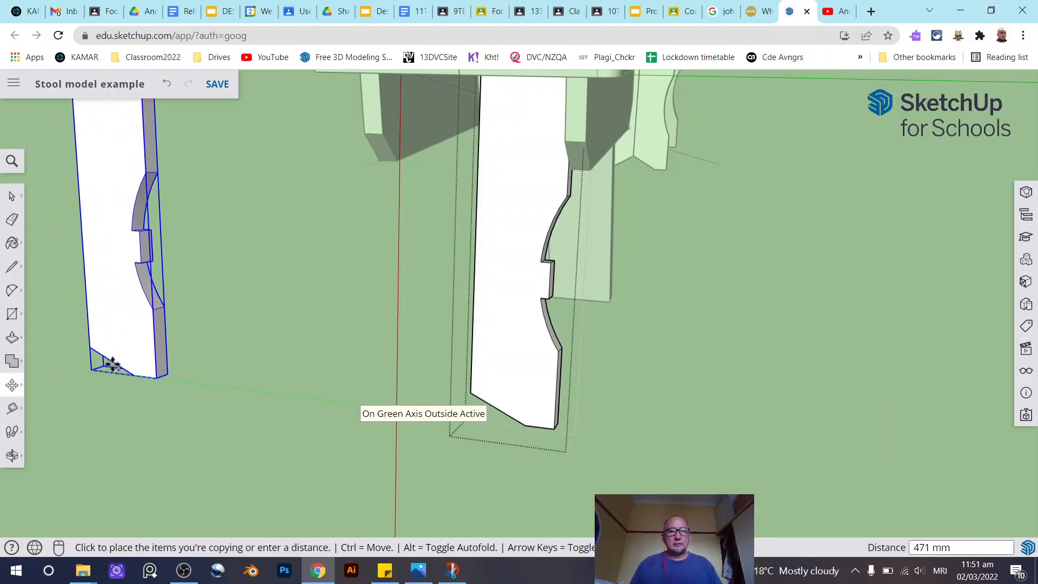
left_click(162, 409)
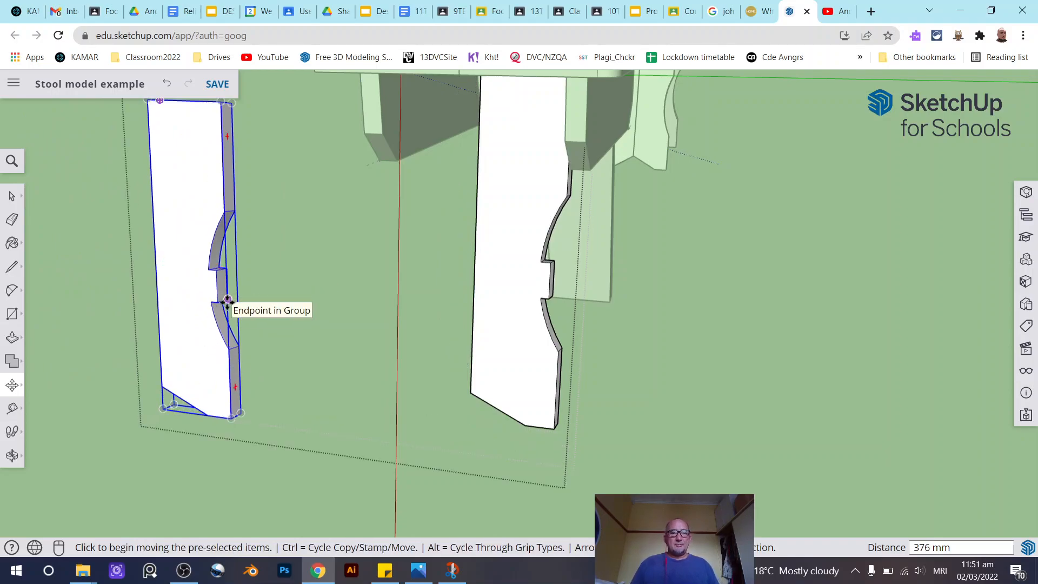
scroll(330, 288, "down", 2)
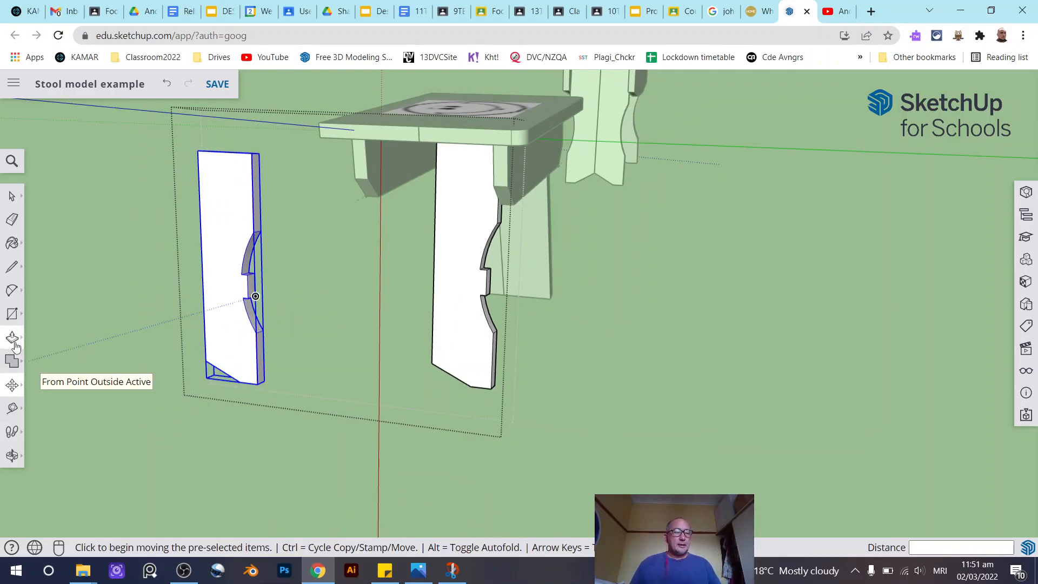
- Mirror the copied leg board along the green axis using the Scale tool with a factor of -1
left_click(13, 385)
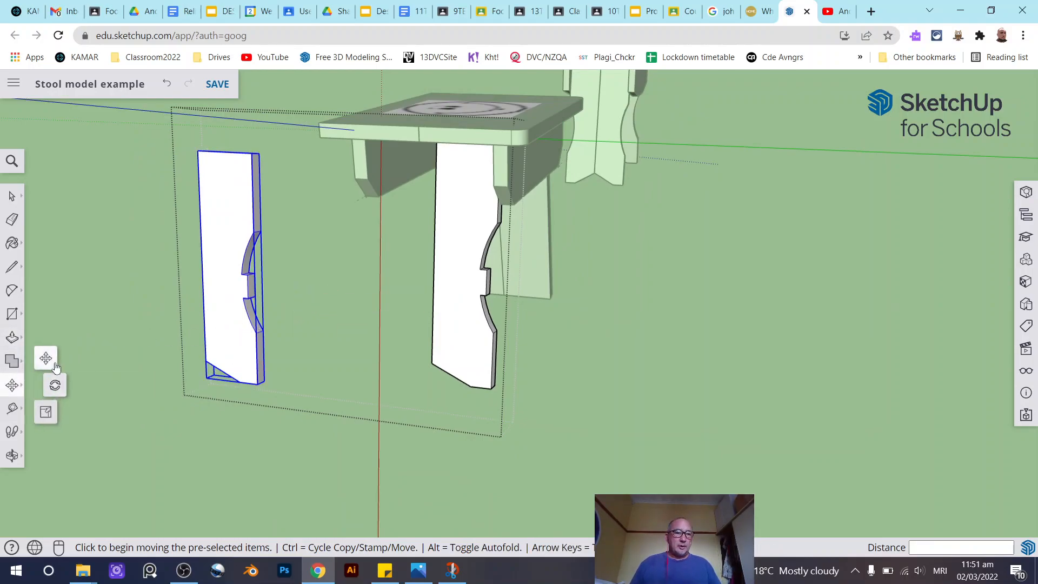
left_click(46, 414)
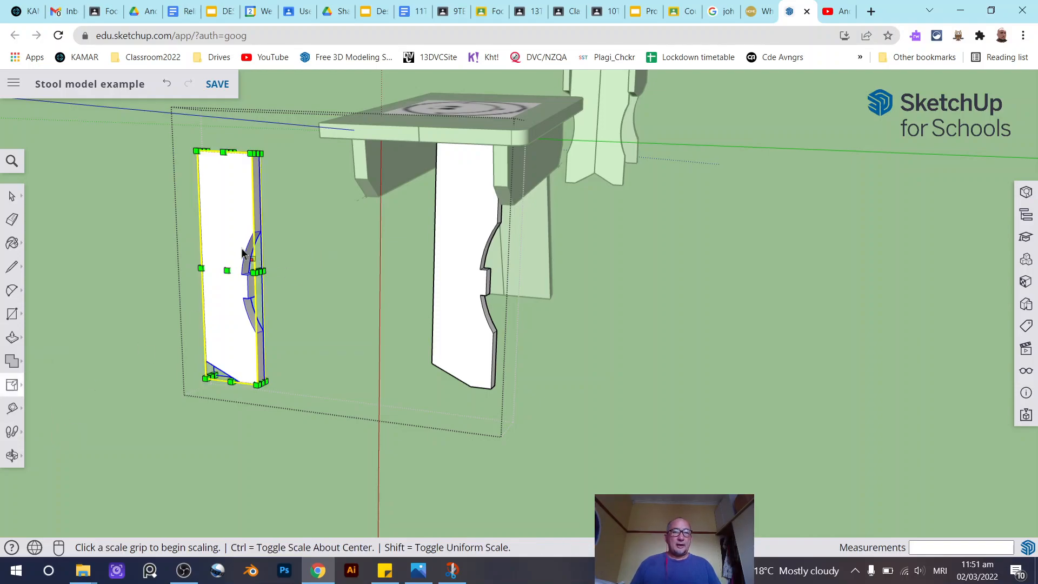
scroll(244, 253, "up", 2)
scroll(382, 259, "down", 2)
scroll(202, 261, "up", 2)
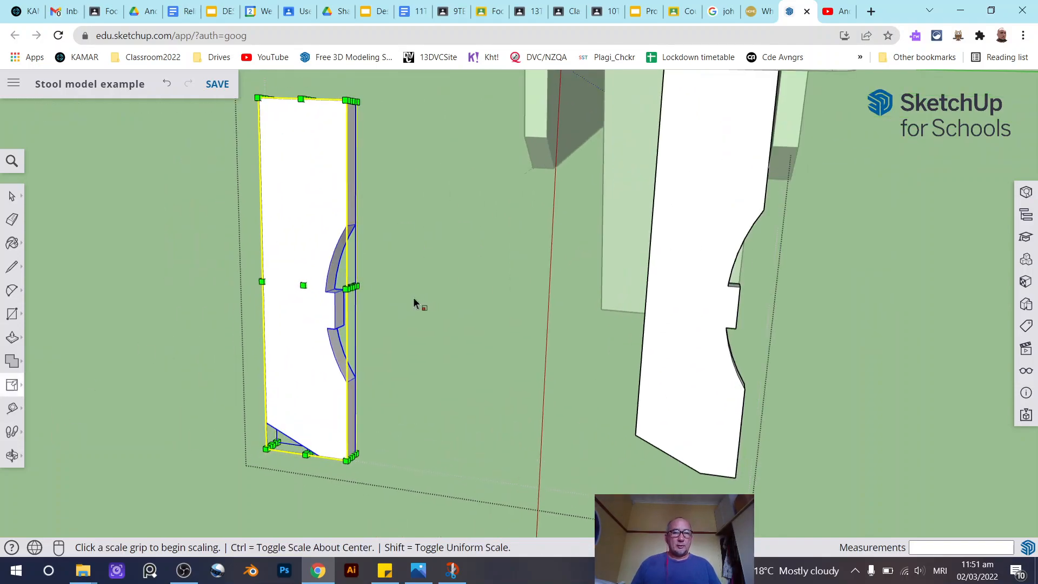
scroll(358, 287, "up", 2)
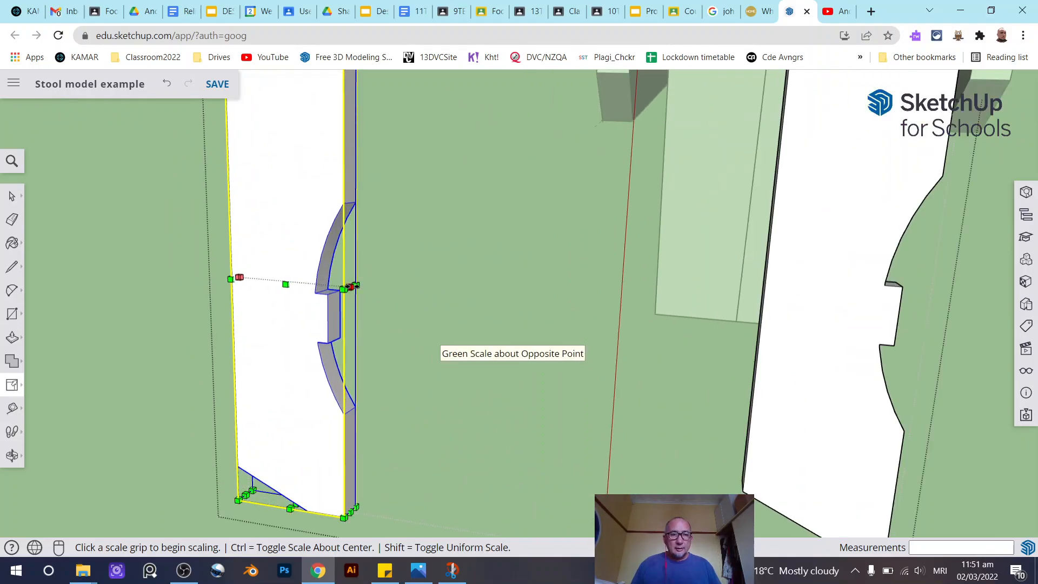
left_click(354, 287)
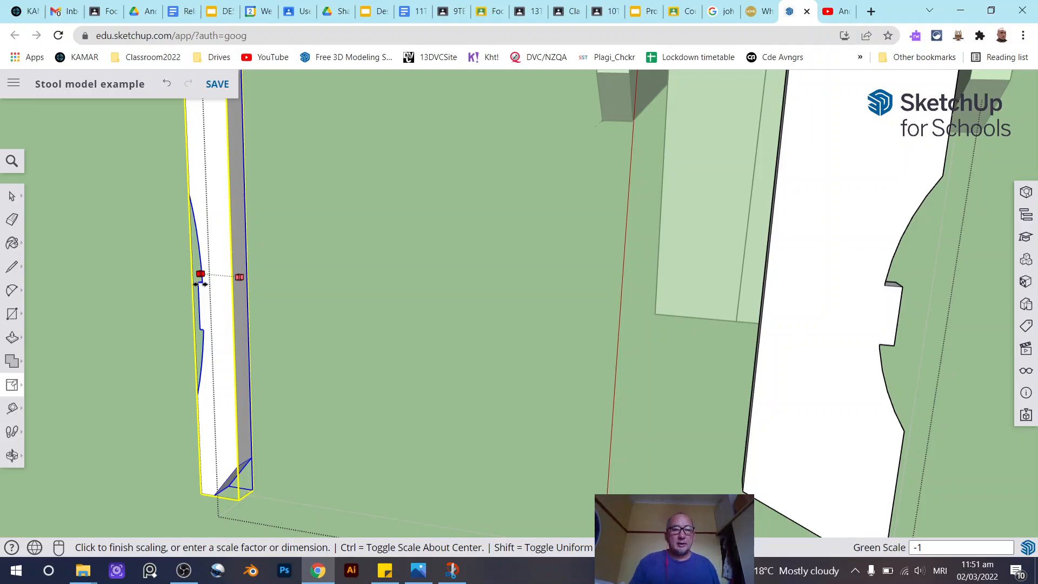
key("Return")
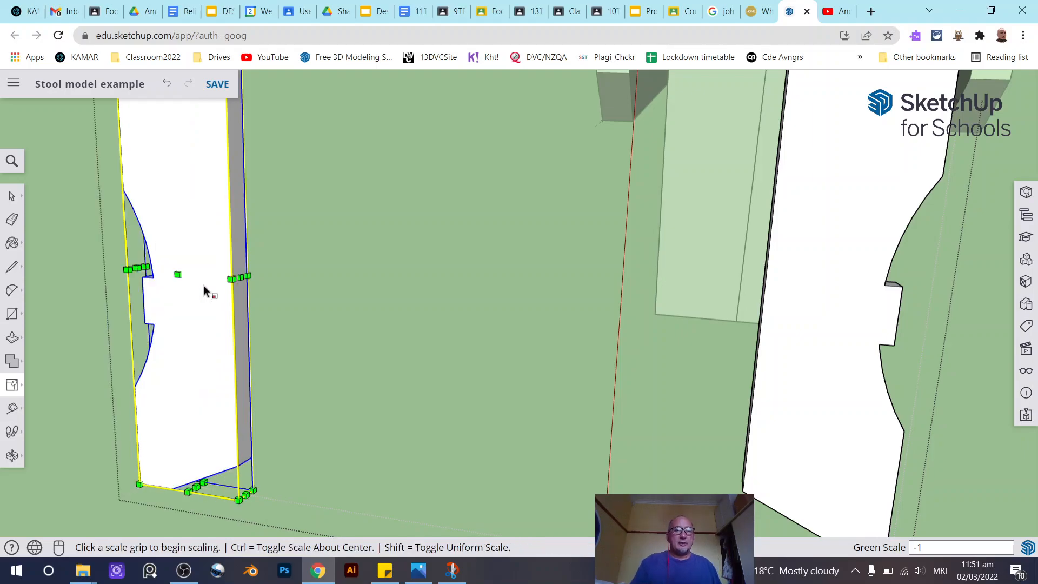
- Move the mirrored board so it sits edge to edge against the original shaped board, forming the full leg
left_click(12, 195)
left_click(458, 294)
scroll(459, 294, "down", 3)
mouse_move(458, 294)
middle_mouse_down()
mouse_move(568, 310)
mouse_move(448, 306)
middle_mouse_up()
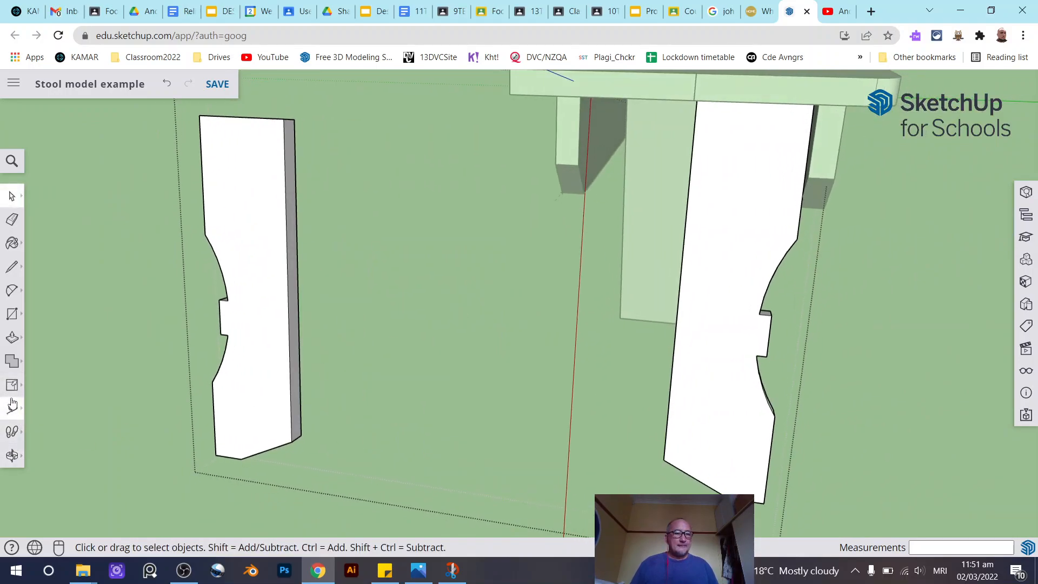
left_click(12, 385)
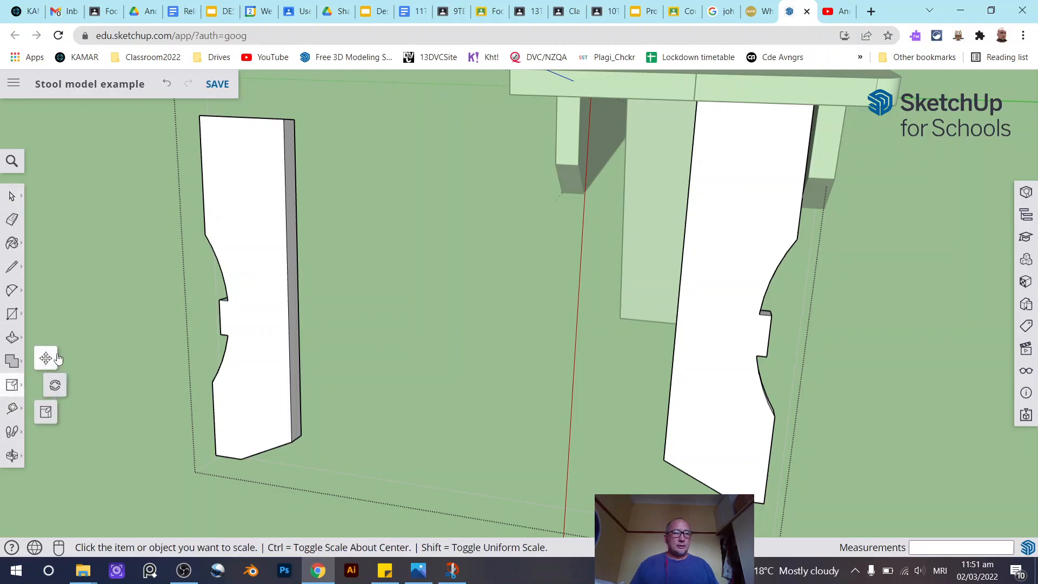
left_click(46, 358)
scroll(369, 472, "up", 2)
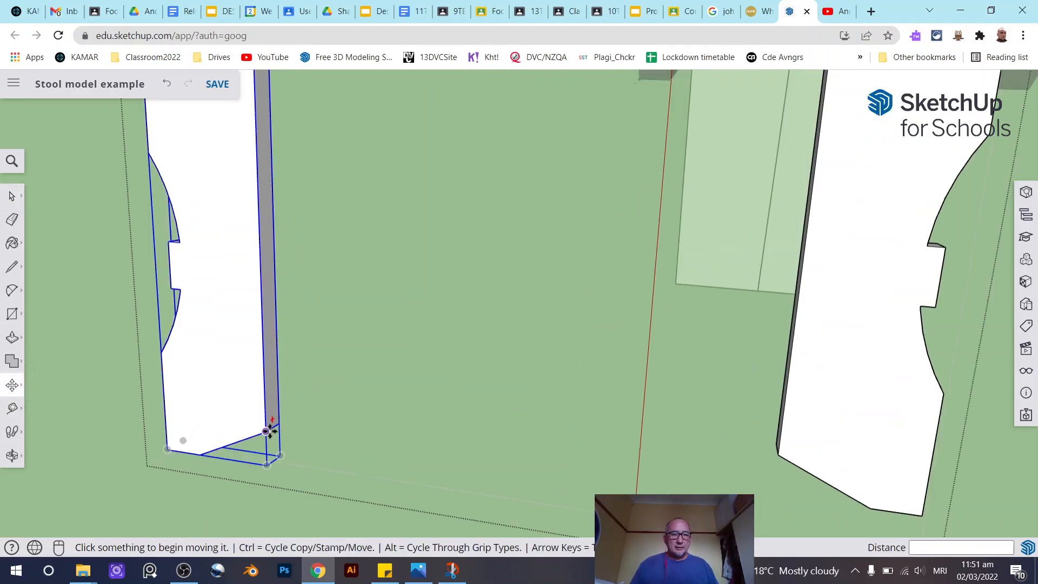
left_click(267, 431)
scroll(454, 382, "down", 3)
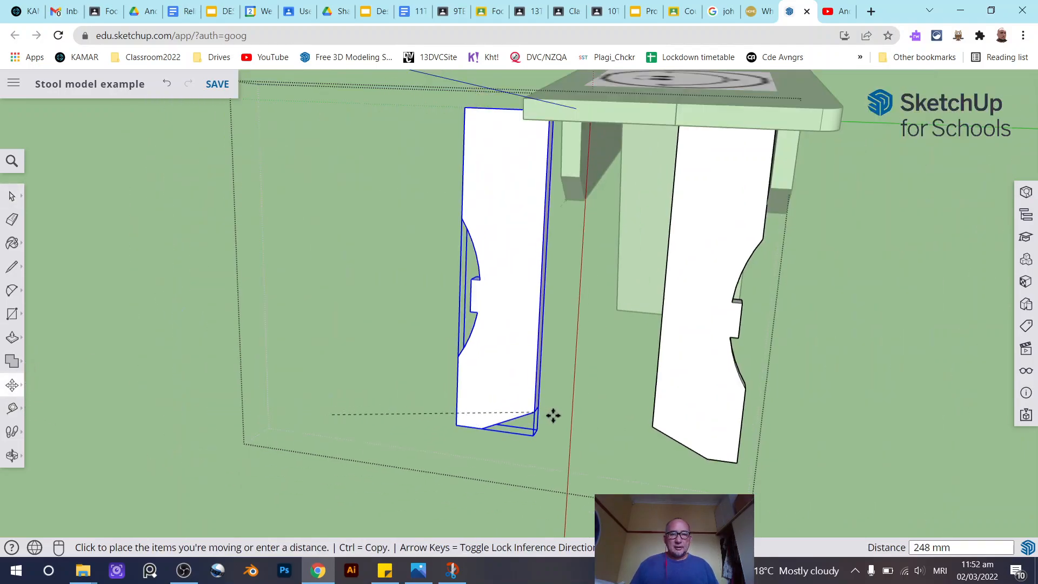
left_click(652, 428)
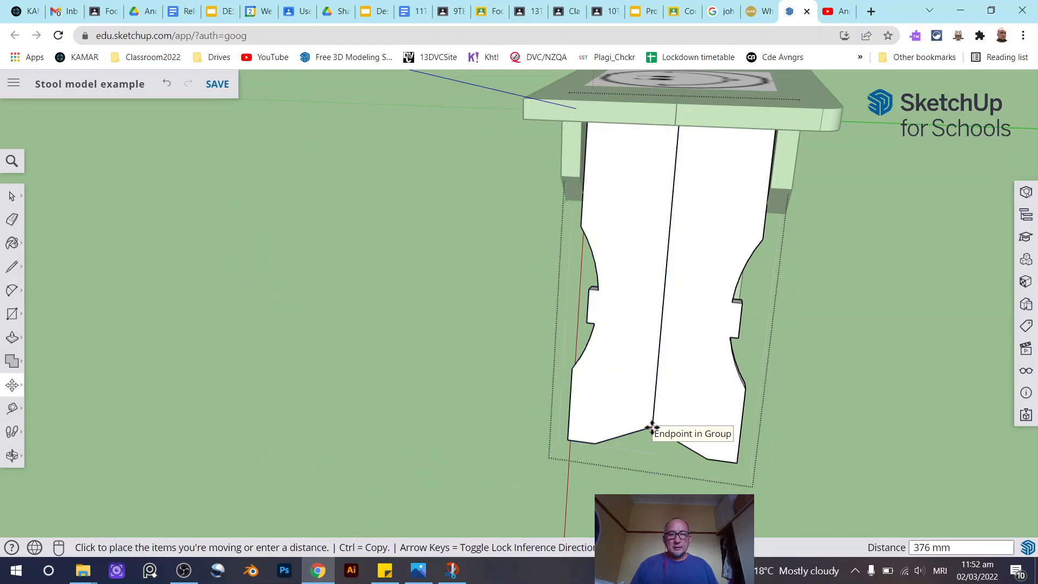
- Orbit and zoom around the stool to inspect the finished shaped leg
left_click(18, 203)
left_click(874, 372)
middle_click_drag(671, 364, 483, 397)
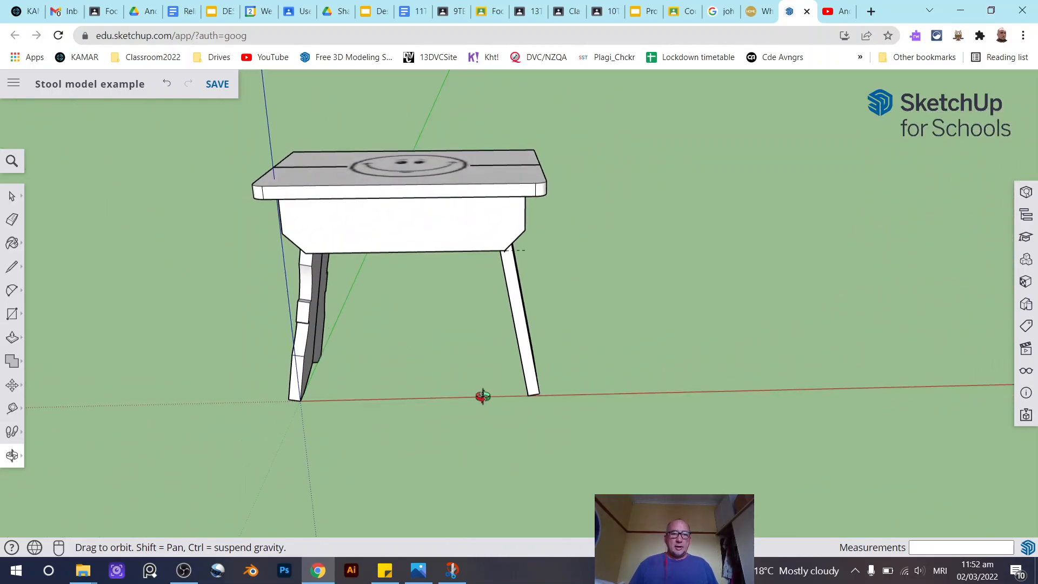
key("space")
middle_click_drag(322, 382, 496, 401)
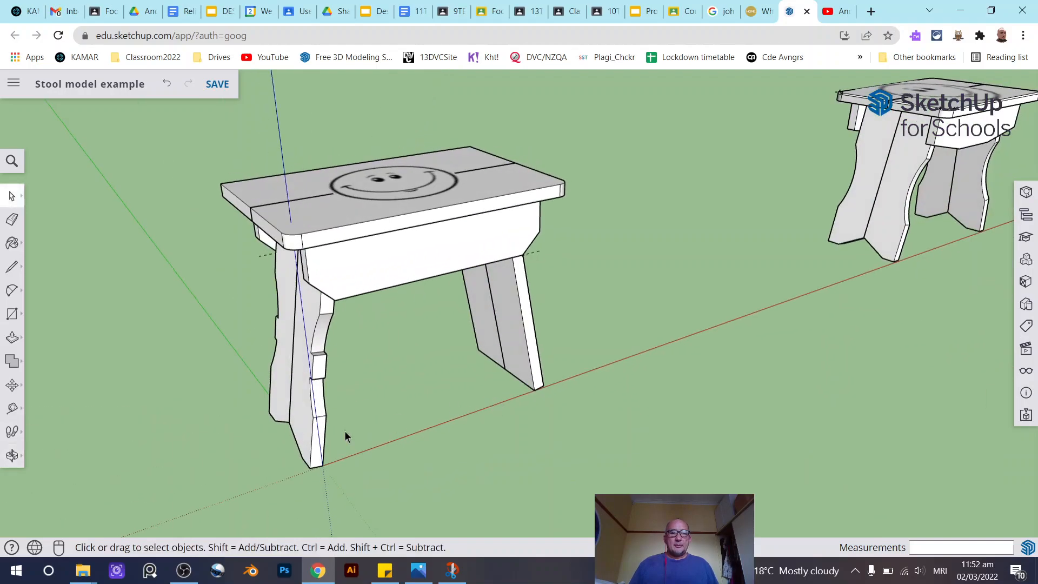
scroll(315, 479, "up", 5)
middle_click_drag(412, 459, 274, 366)
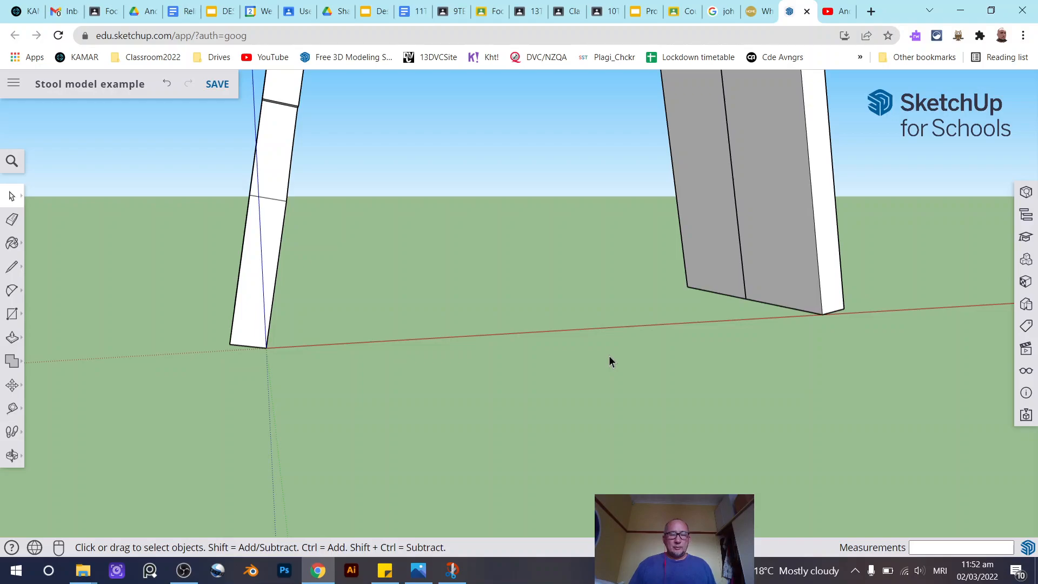
scroll(595, 358, "down", 3)
middle_click_drag(593, 359, 442, 442)
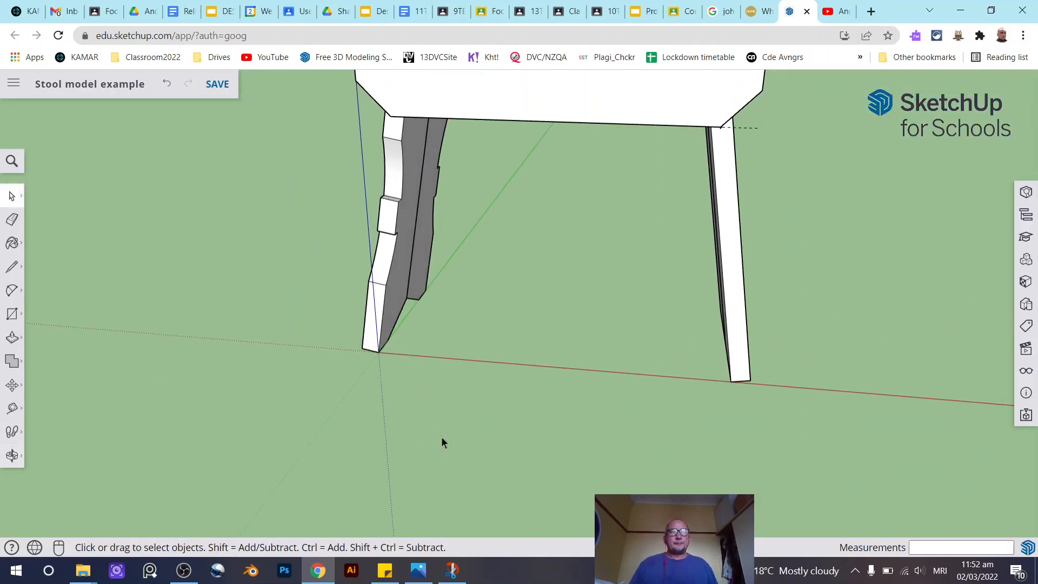
scroll(442, 438, "down", 4)
middle_click_drag(528, 378, 302, 404)
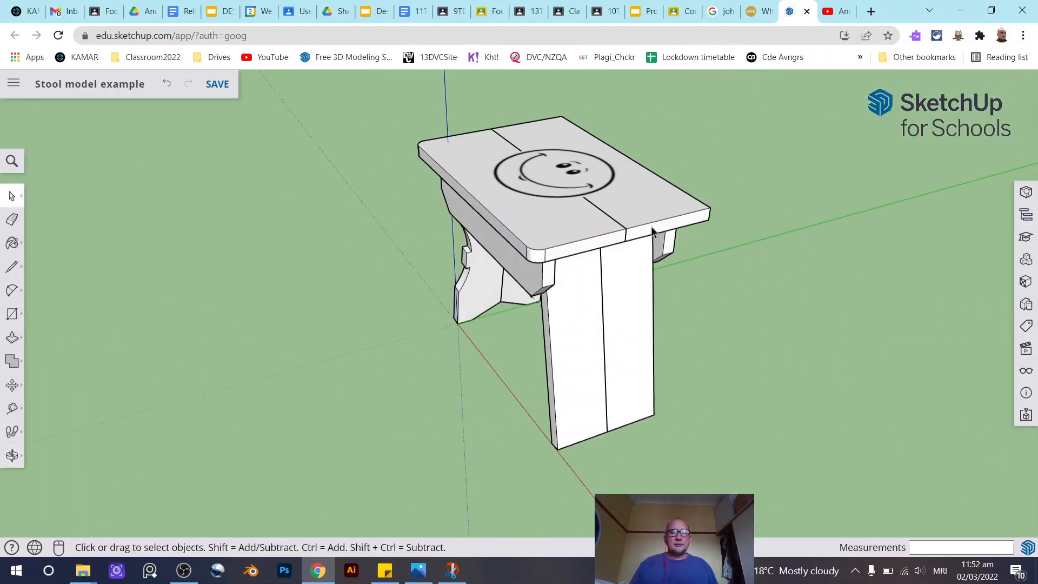
scroll(654, 216, "up", 3)
middle_click_drag(653, 213, 483, 249)
- Open the seat group and examine the seat corners from several angles
double_click(651, 219)
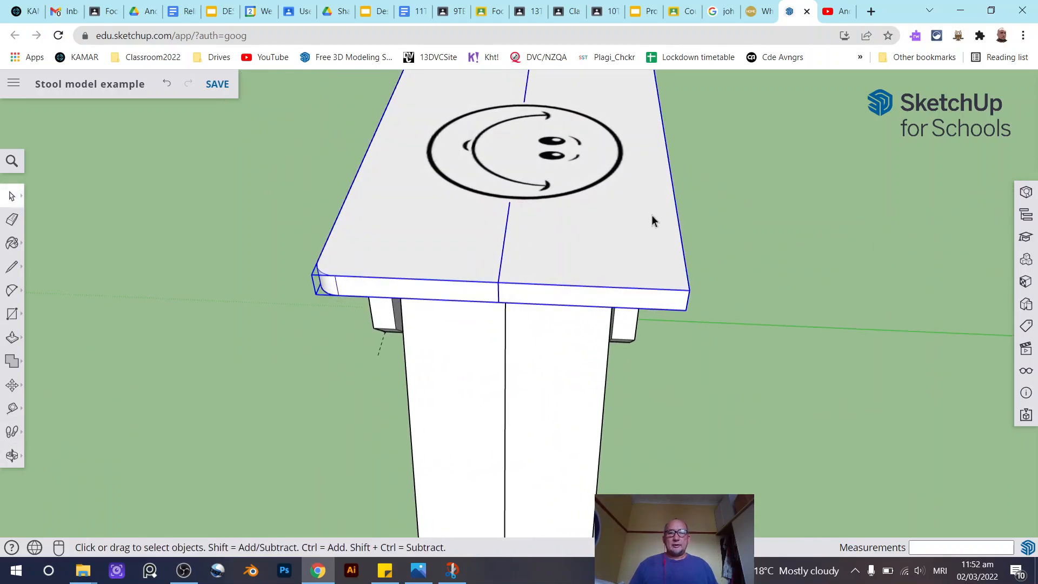
left_click(635, 239)
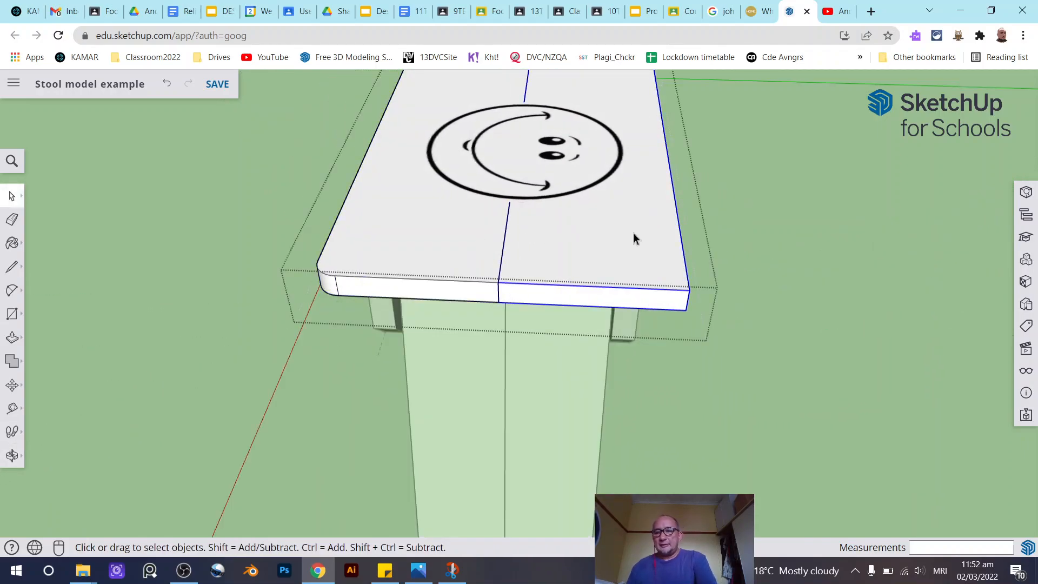
scroll(635, 239, "down", 10)
mouse_move(518, 407)
middle_mouse_down()
mouse_move(542, 372)
mouse_move(616, 355)
middle_mouse_up()
left_click(617, 356)
scroll(494, 393, "up", 6)
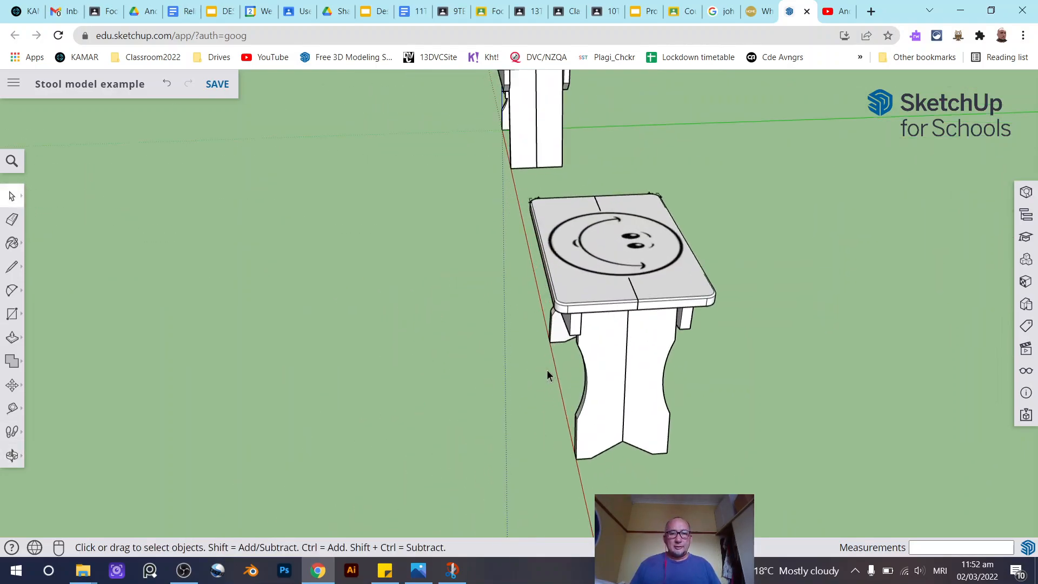
scroll(611, 268, "up", 5)
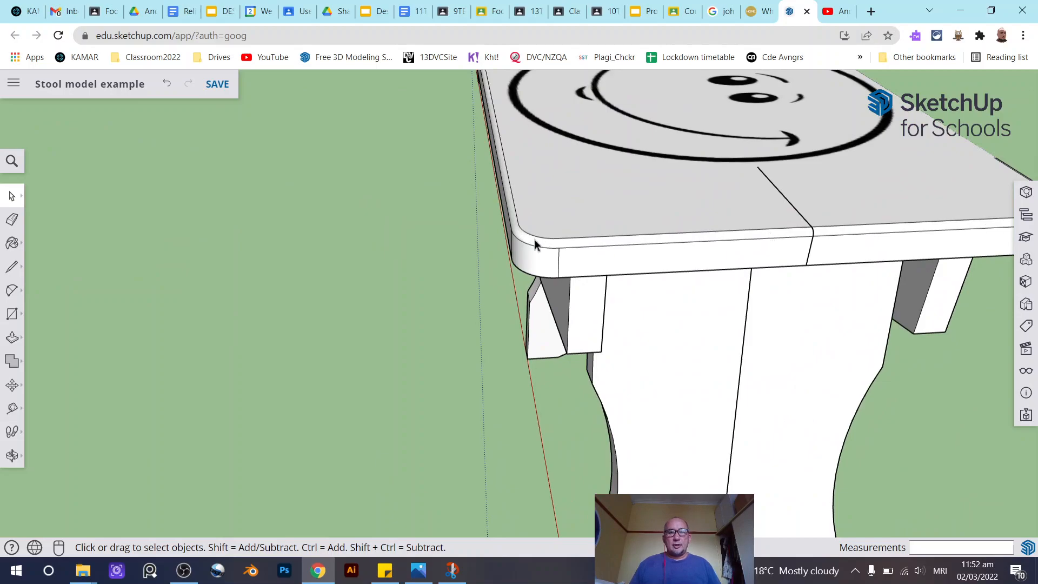
middle_click_drag(589, 248, 698, 351)
scroll(703, 409, "down", 5)
scroll(703, 409, "down", 3)
scroll(676, 204, "up", 1)
scroll(646, 249, "up", 6)
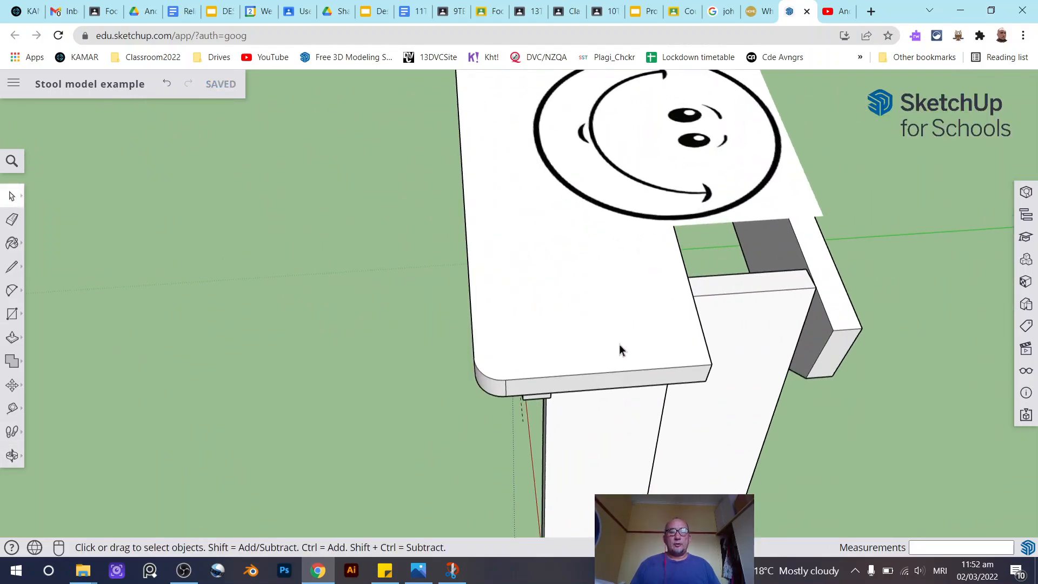
middle_click_drag(618, 350, 533, 194)
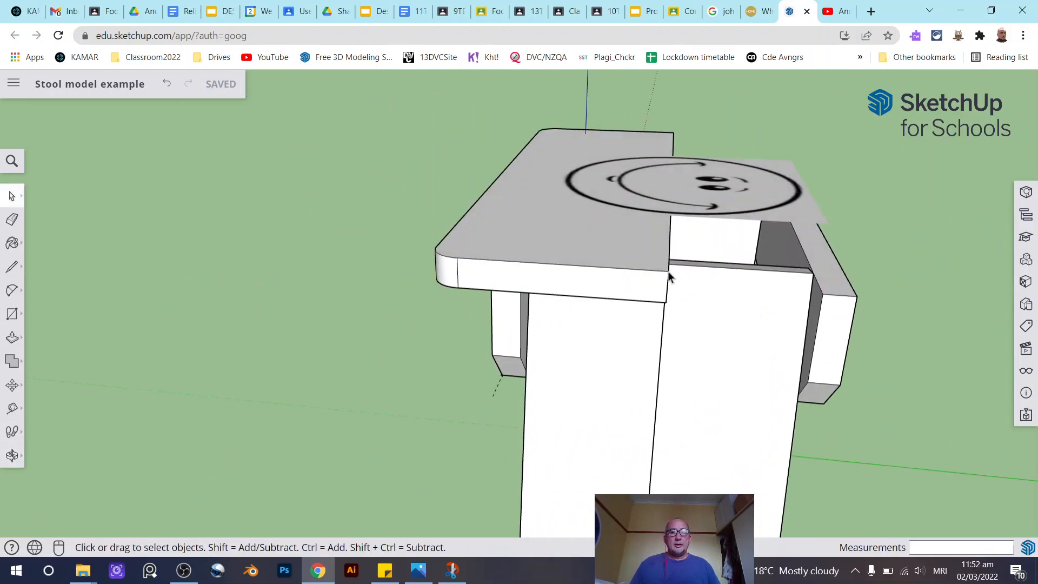
middle_click_drag(657, 260, 331, 209)
scroll(331, 207, "up", 3)
scroll(322, 264, "up", 2)
- Open the seat board and round its front top corner with a fillet arc of about 4 mm radius
left_click(342, 252)
double_click(342, 252)
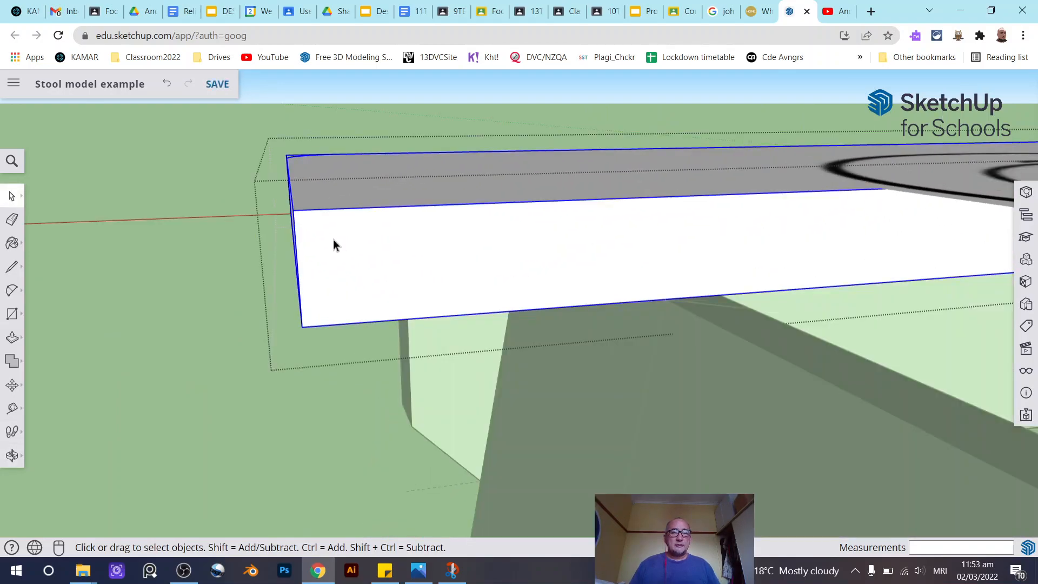
scroll(351, 246, "up", 2)
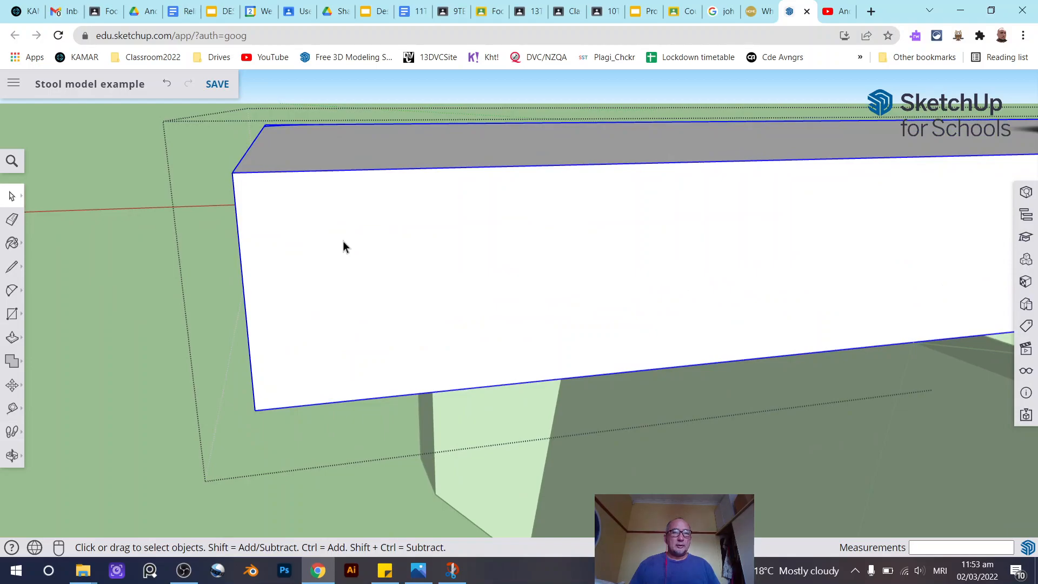
left_click(304, 230)
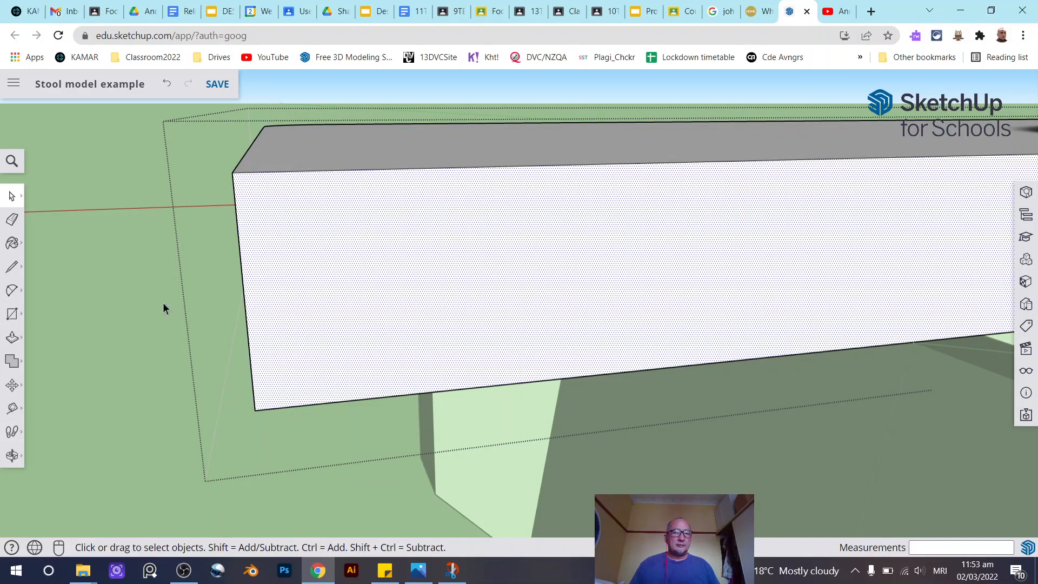
left_click(12, 291)
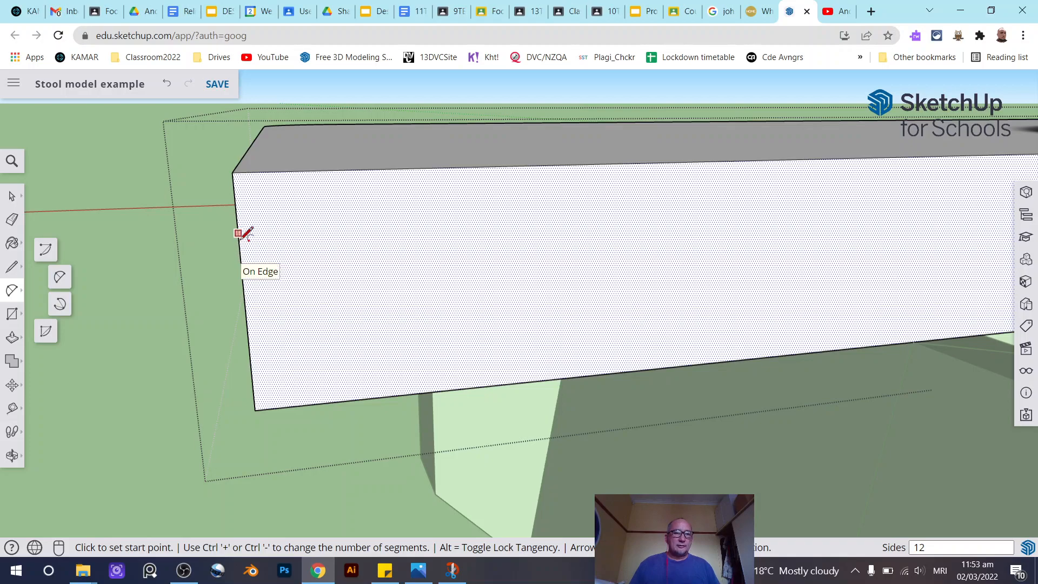
middle_click_drag(243, 232, 348, 232)
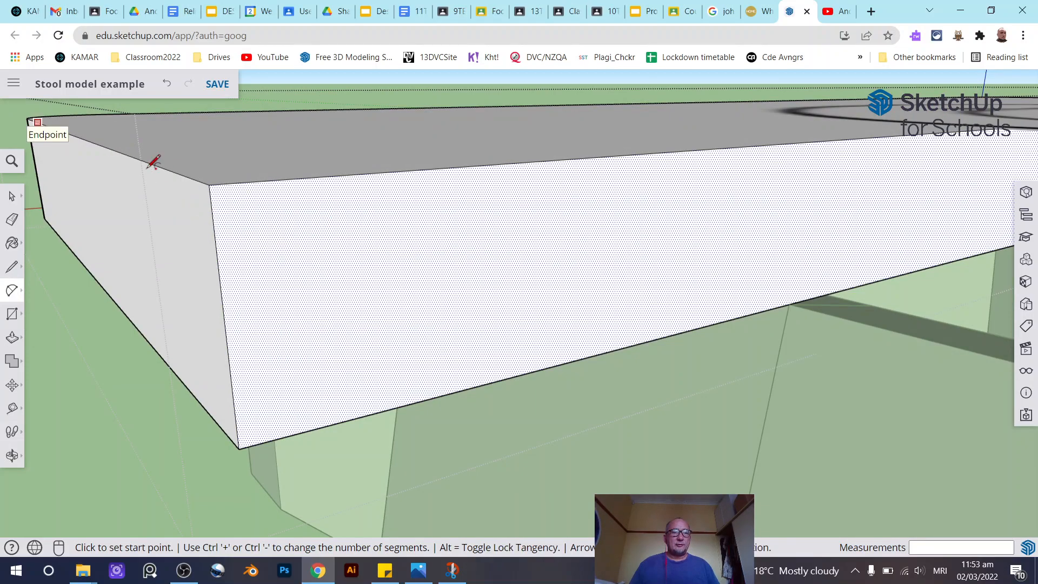
scroll(224, 202, "up", 2)
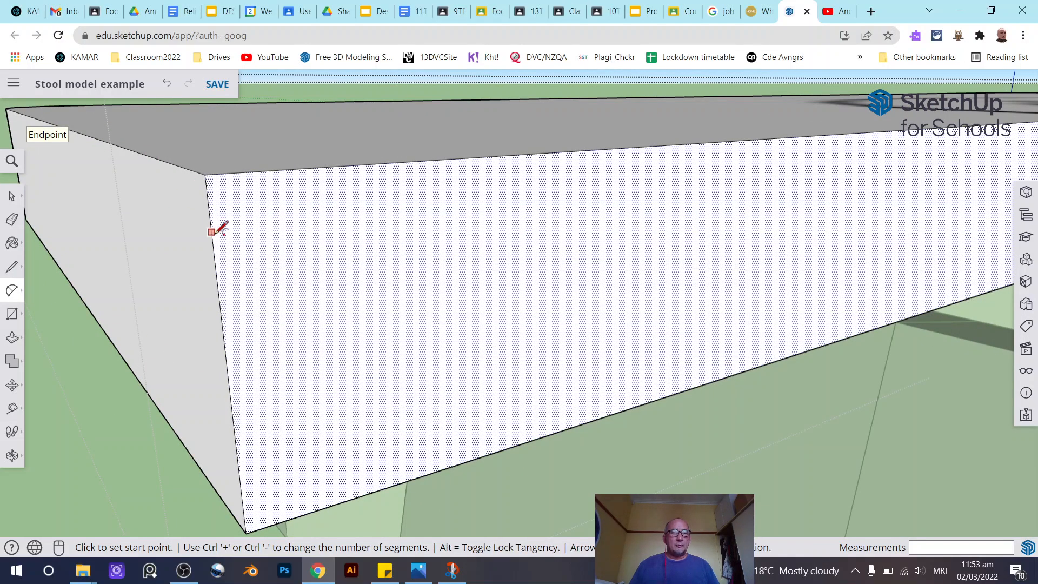
left_click(211, 234)
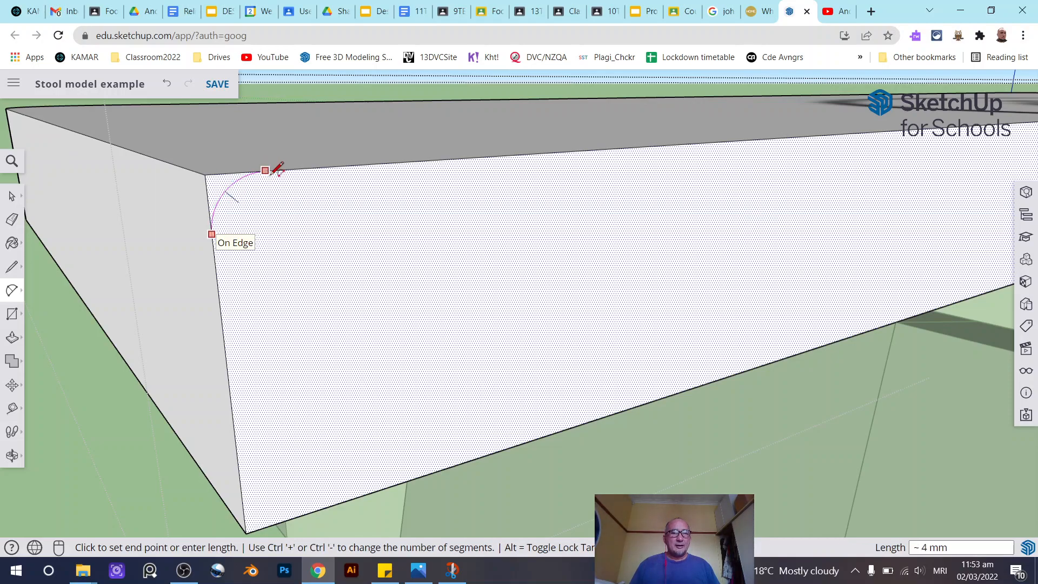
left_click(271, 175)
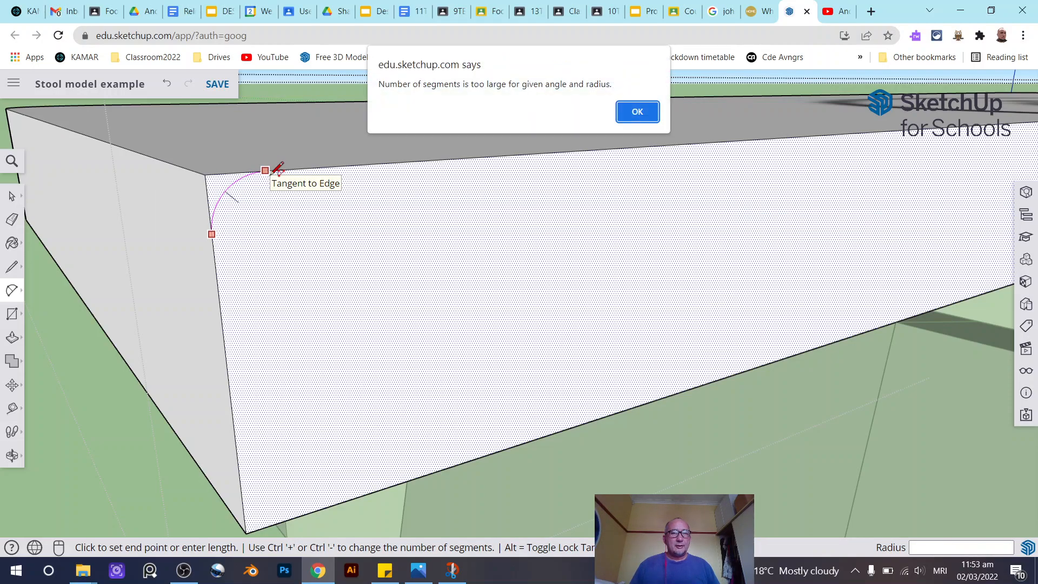
left_click(639, 112)
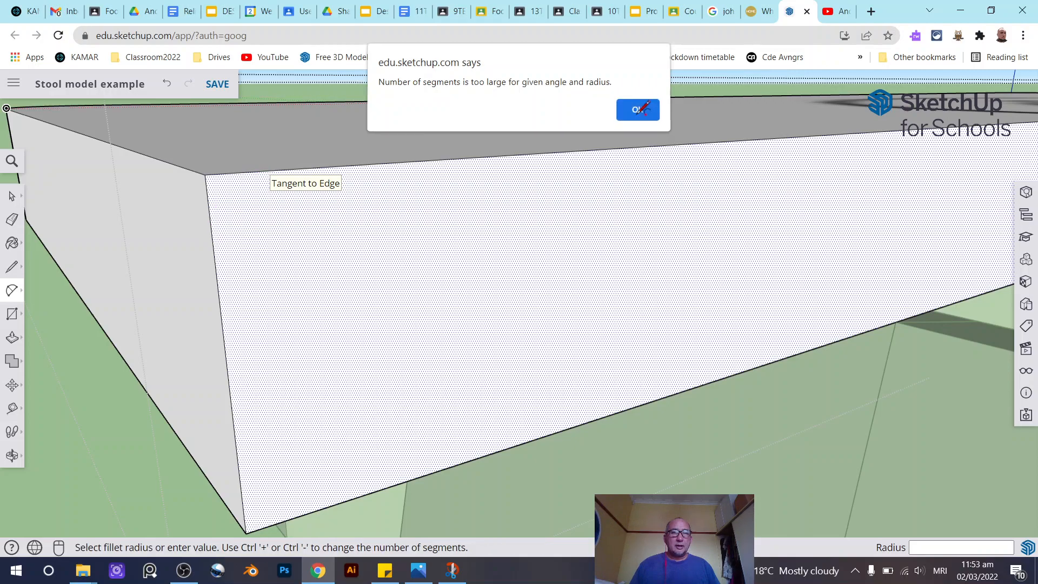
left_click(214, 250)
left_click(282, 169)
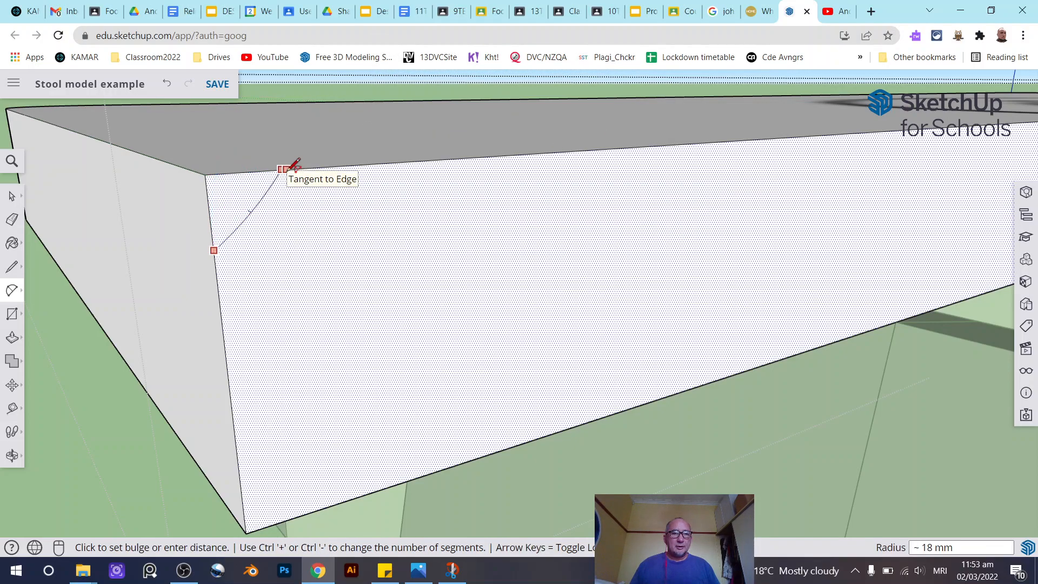
left_click(262, 172)
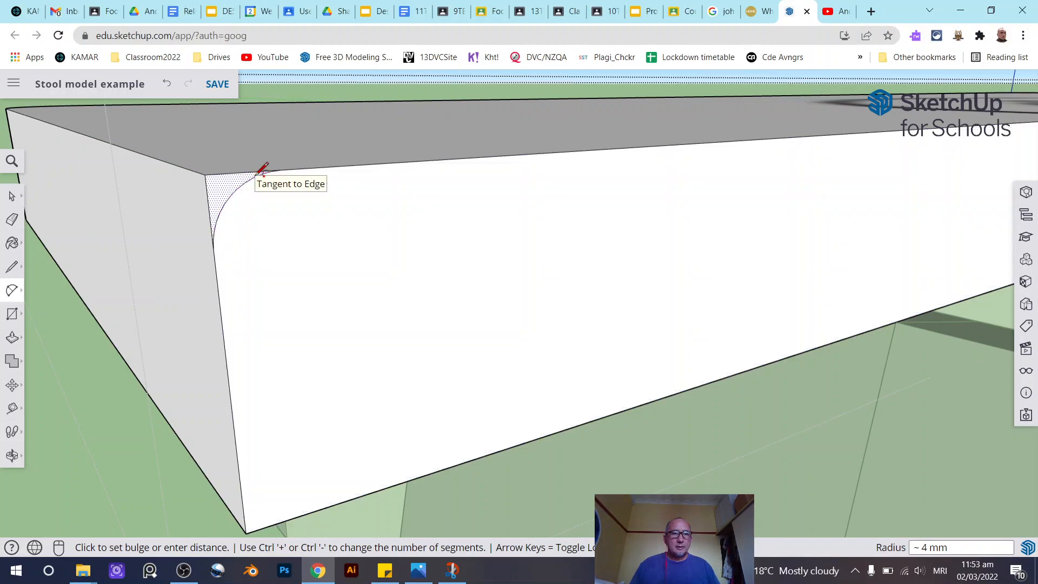
- Try to fillet the seat board's bottom front corner with the arc tool, then cancel the attempt
left_click(12, 195)
key("o")
left_click_drag(313, 259, 239, 250)
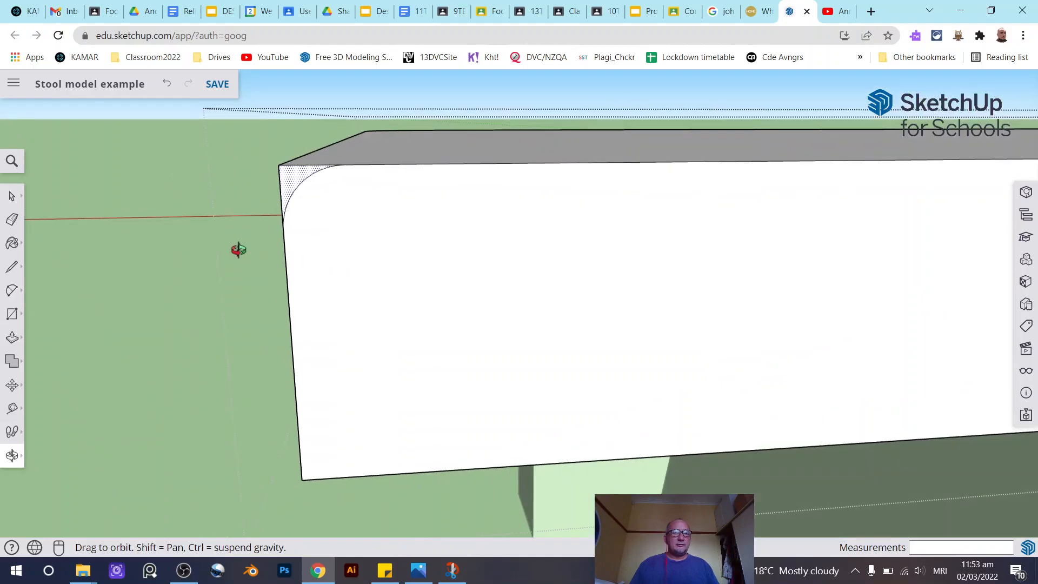
key("space")
left_click(13, 295)
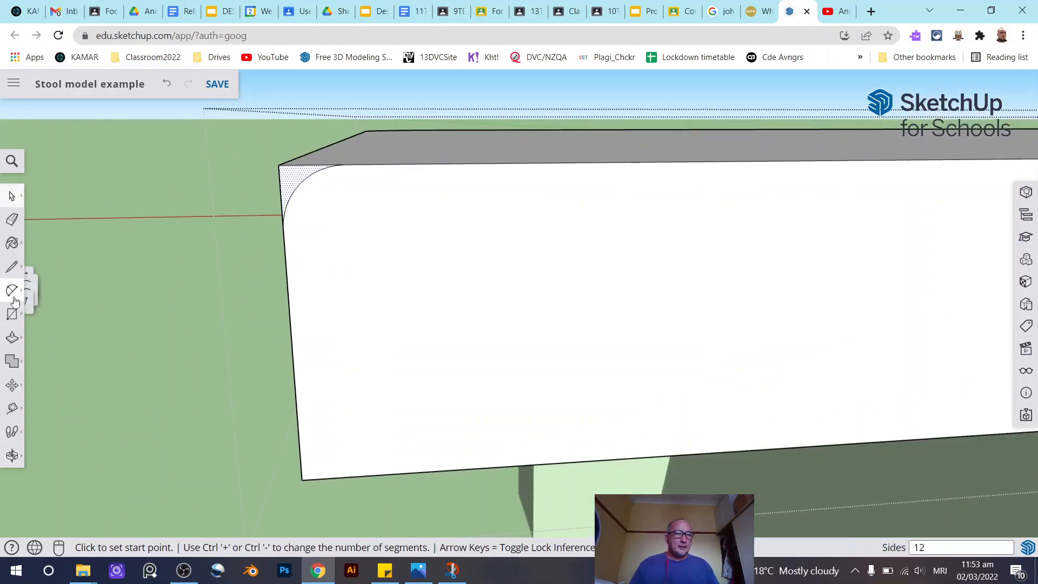
scroll(306, 468, "up", 3)
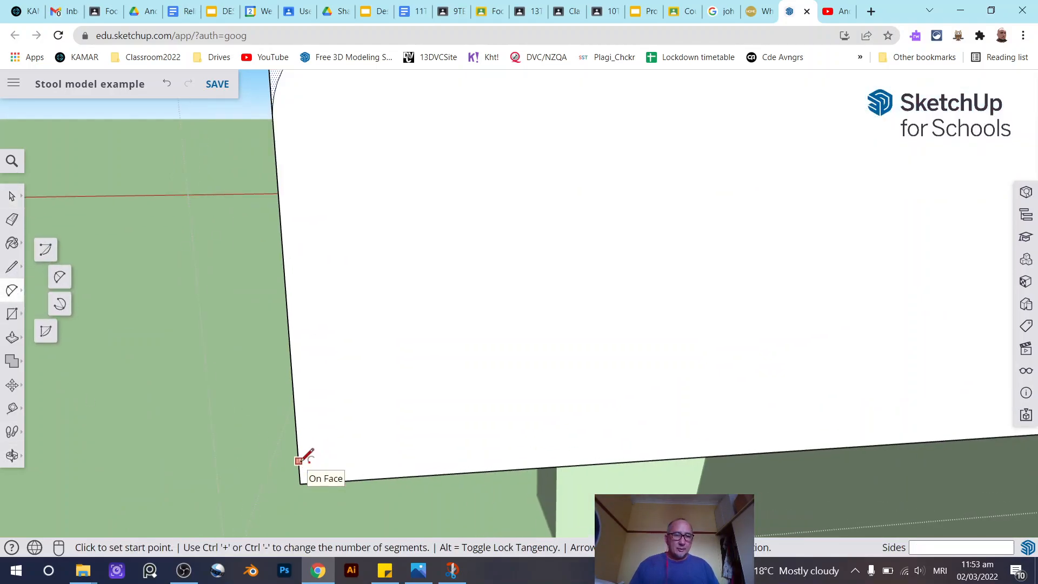
left_click(298, 454)
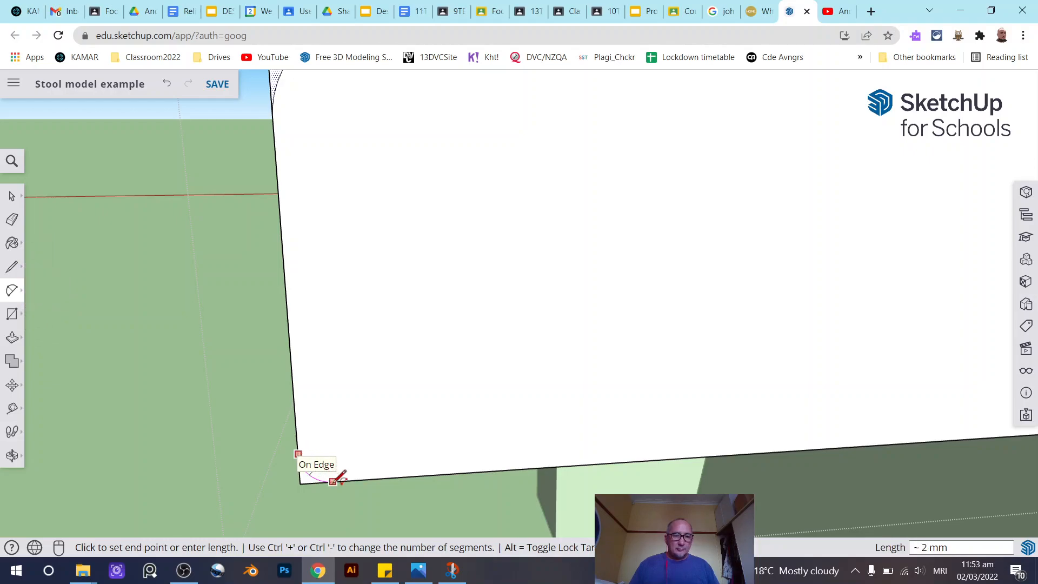
left_click(333, 480)
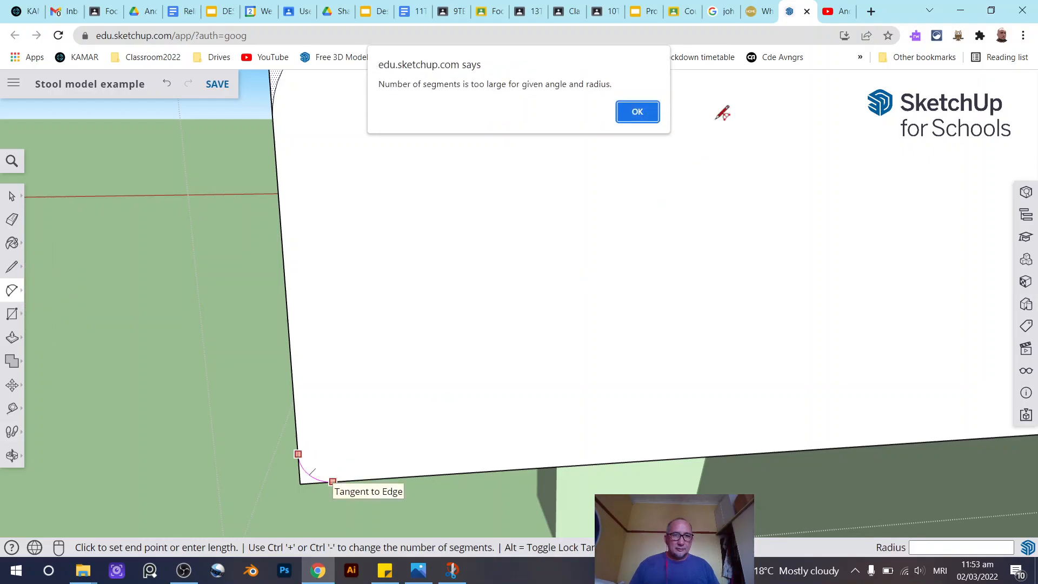
left_click(638, 112)
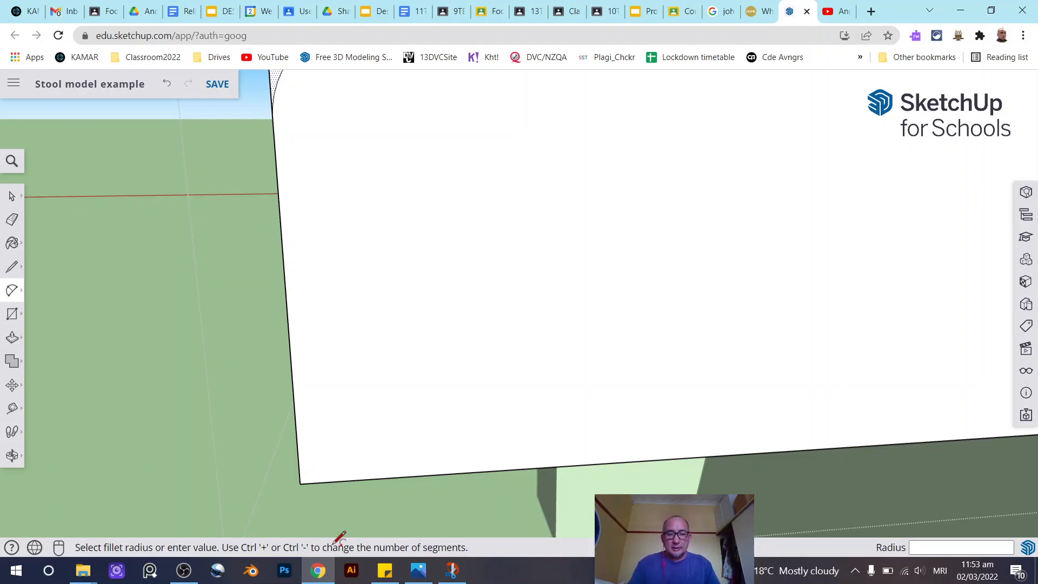
key("ctrl+minus")
key("ctrl+minus")
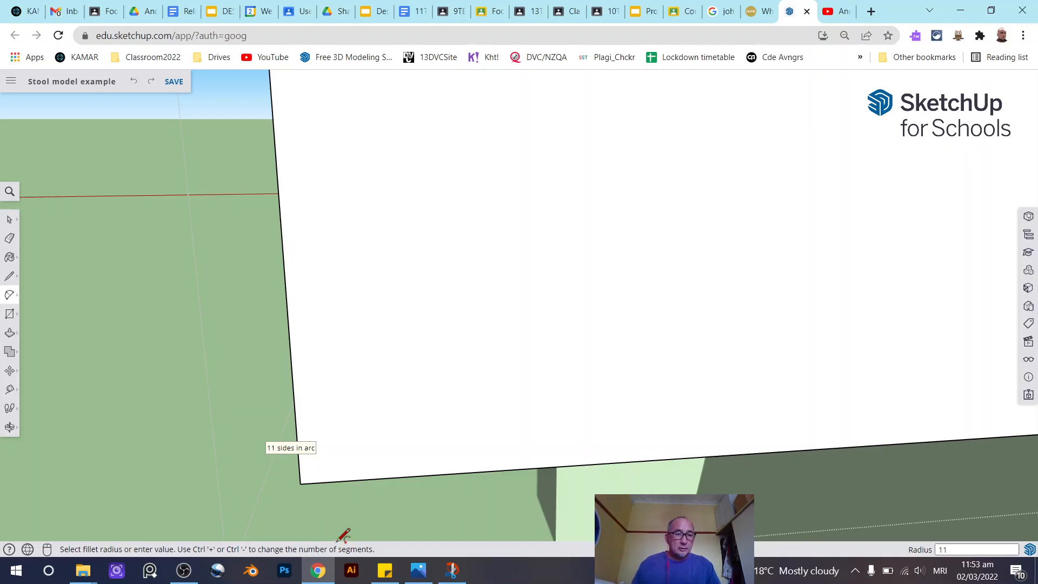
left_click(336, 481)
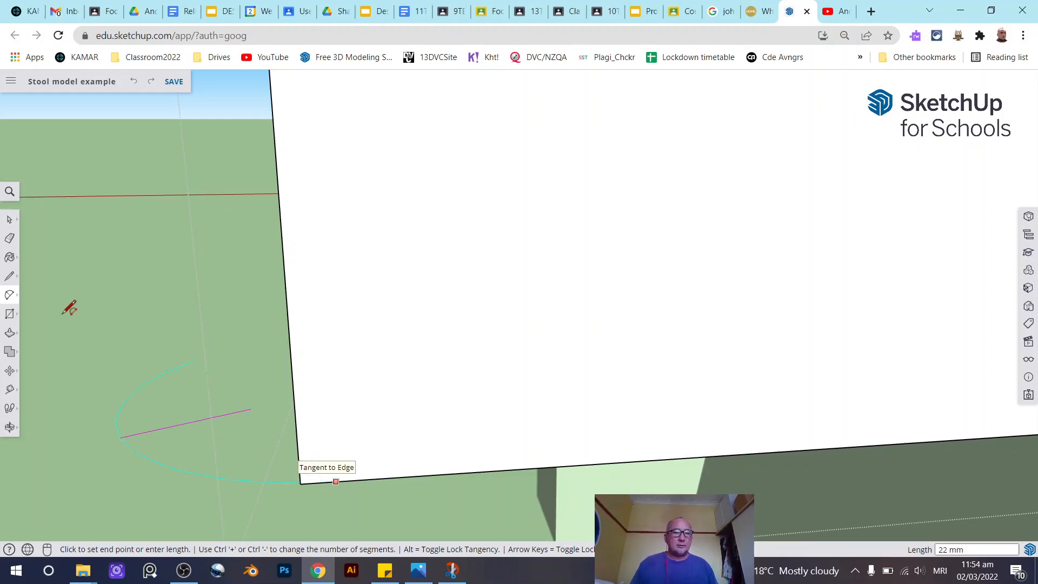
left_click(9, 219)
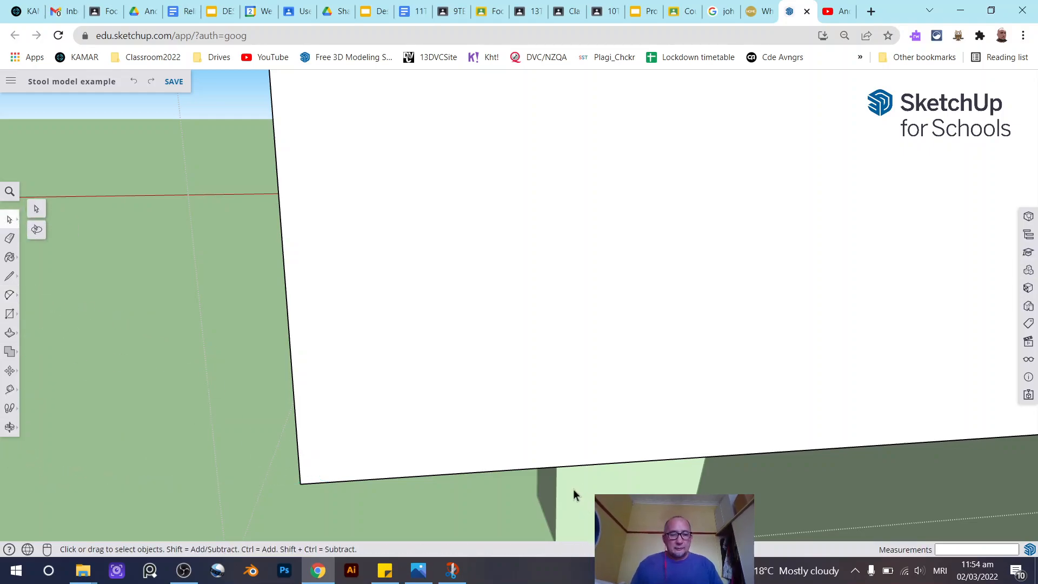
key("ctrl+plus")
key("ctrl+plus")
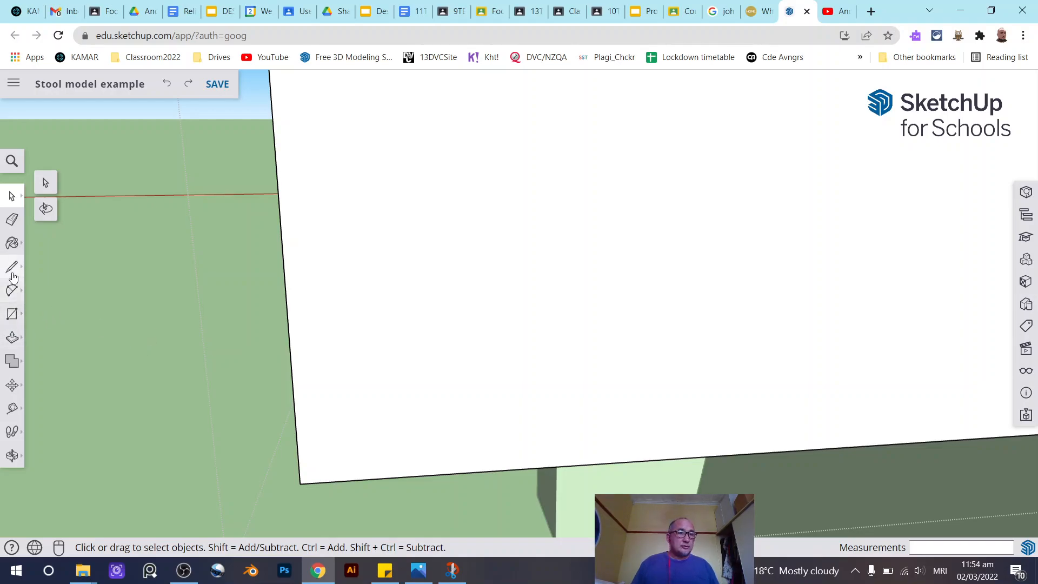
- Draw a short diagonal line about 4 mm long across the seat board's bottom front corner
left_click(12, 267)
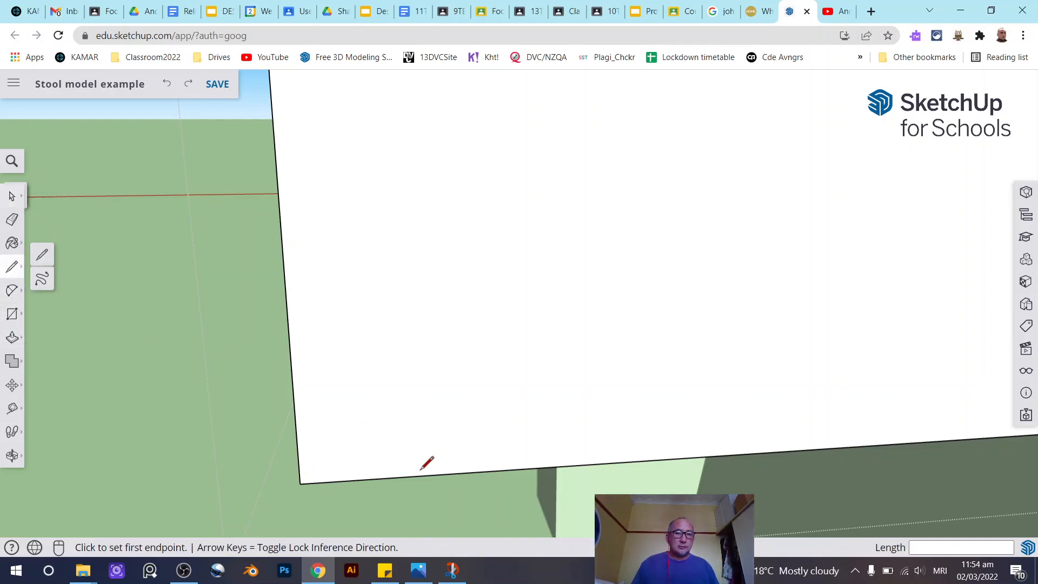
left_click(365, 479)
left_click(299, 427)
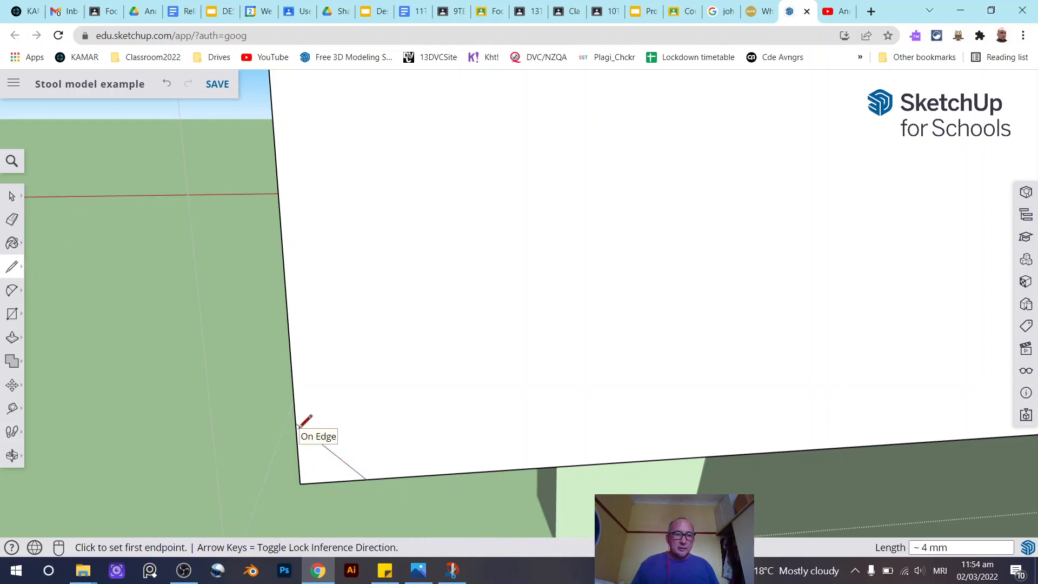
left_click(11, 196)
middle_click_drag(378, 341, 343, 220)
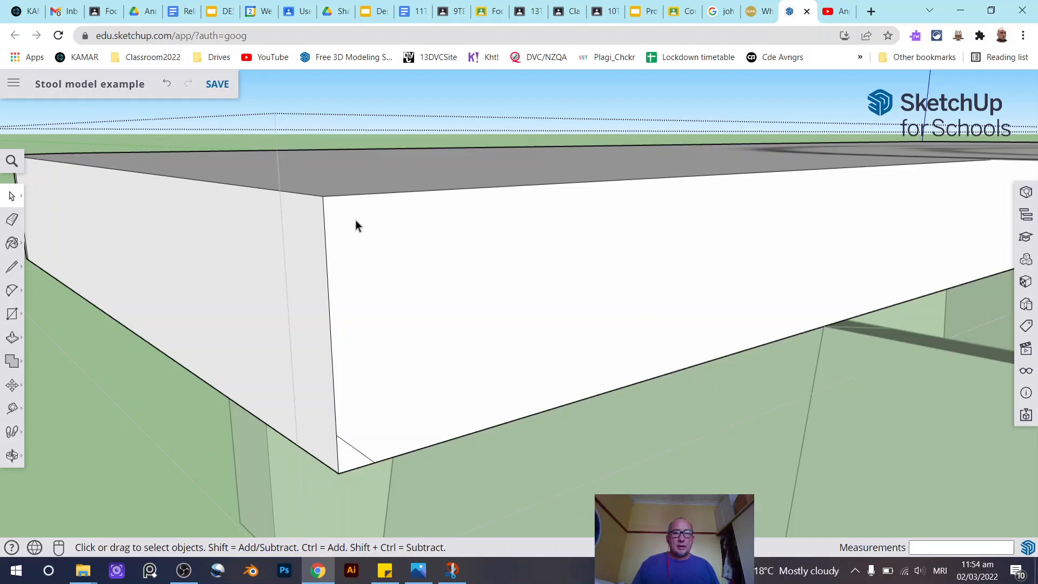
scroll(405, 241, "down", 2)
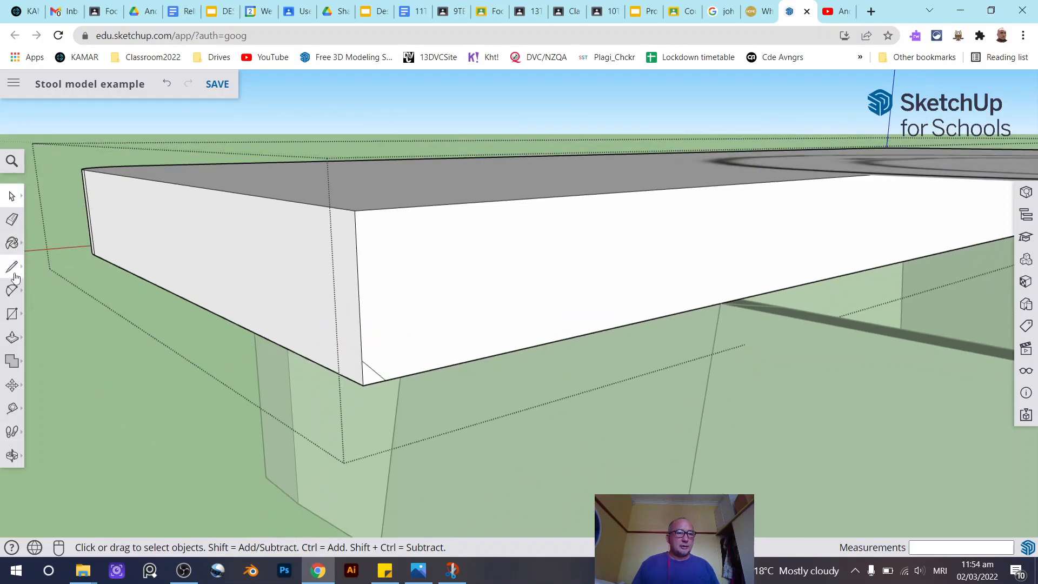
- Round the top corner of the seat board's end profile with a fillet arc of about 4 mm radius
left_click(12, 290)
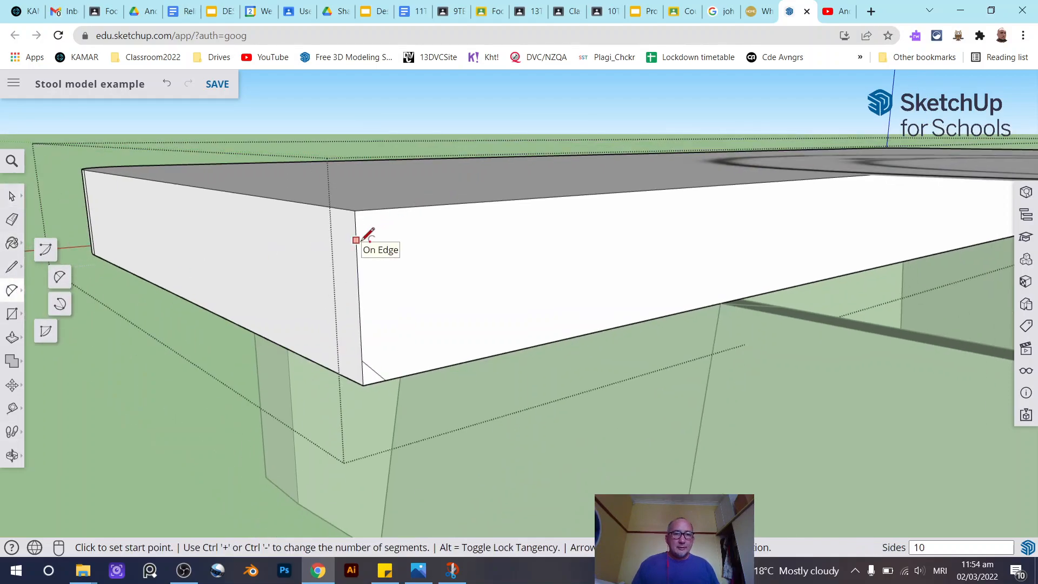
key("space")
left_click(486, 296)
left_click(12, 290)
scroll(378, 239, "up", 2)
left_click(349, 240)
middle_click_drag(397, 192, 304, 189)
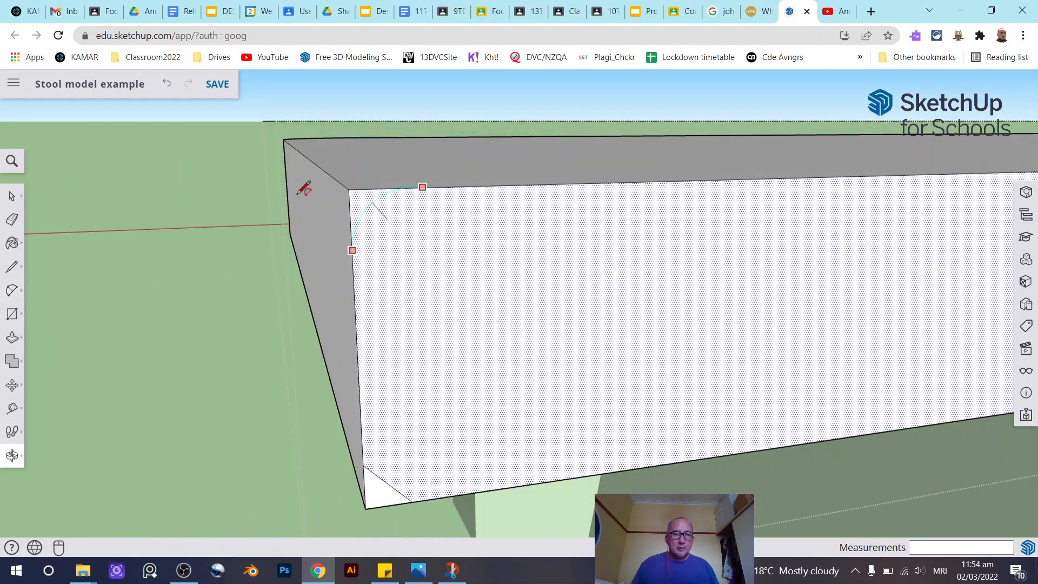
left_click(411, 188)
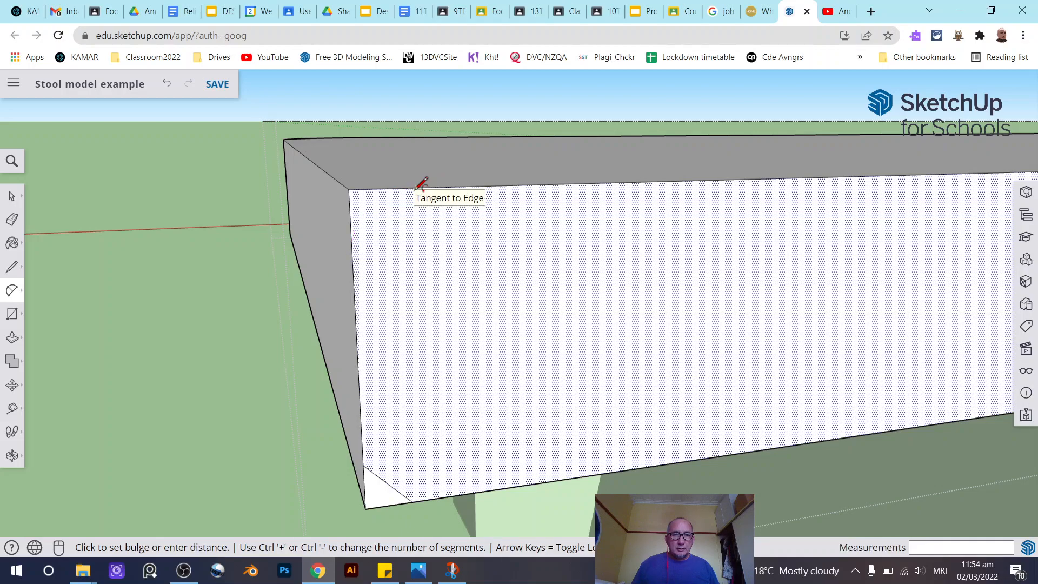
key("Escape")
left_click(429, 187)
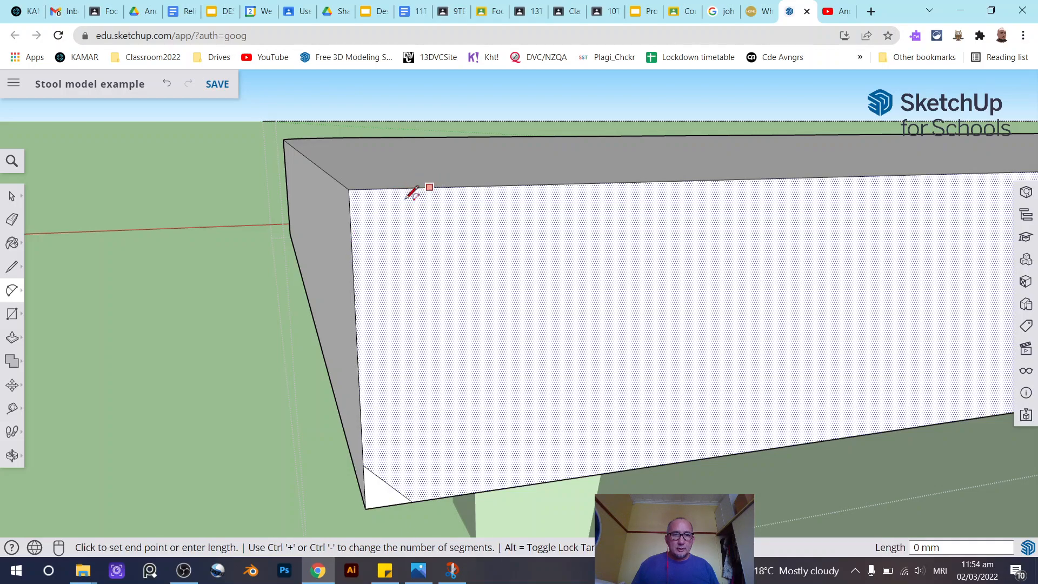
left_click(352, 255)
left_click(356, 265)
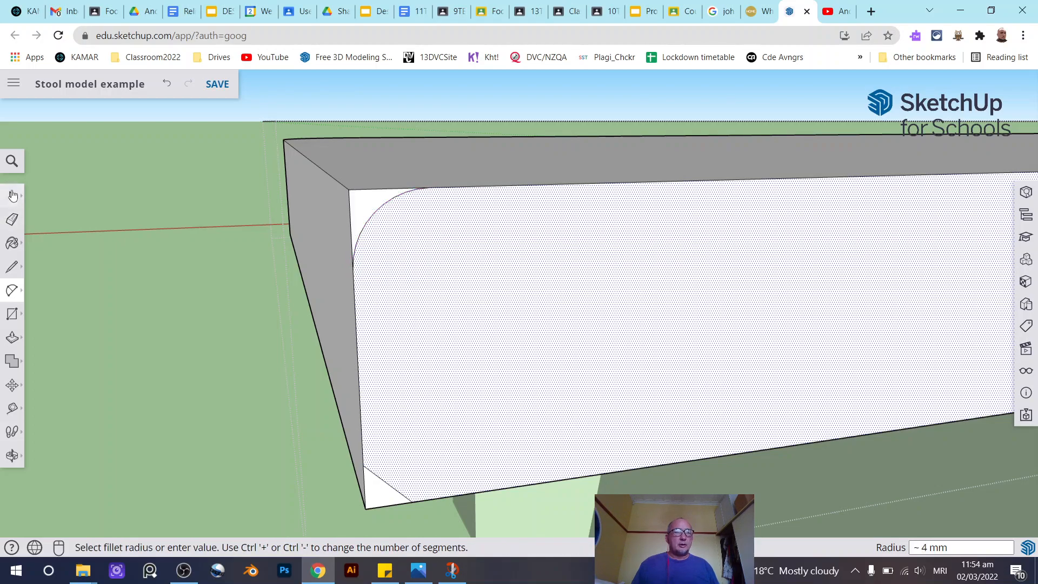
- Try a Follow Me extrusion of the rounded corner profile along the seat board, then undo it
left_click(12, 196)
left_click(365, 210)
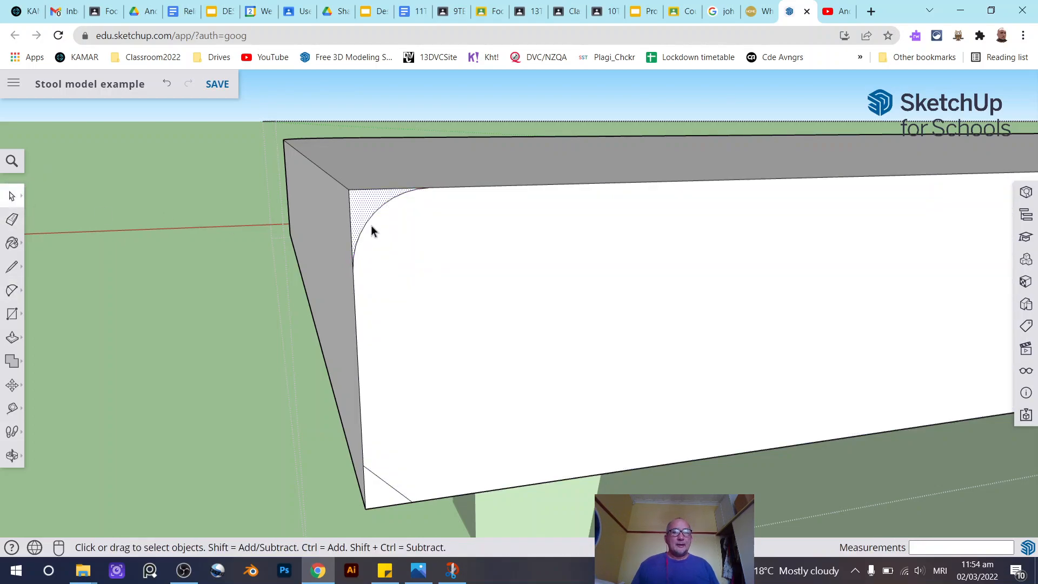
middle_click_drag(452, 255, 346, 314)
scroll(690, 369, "down", 5)
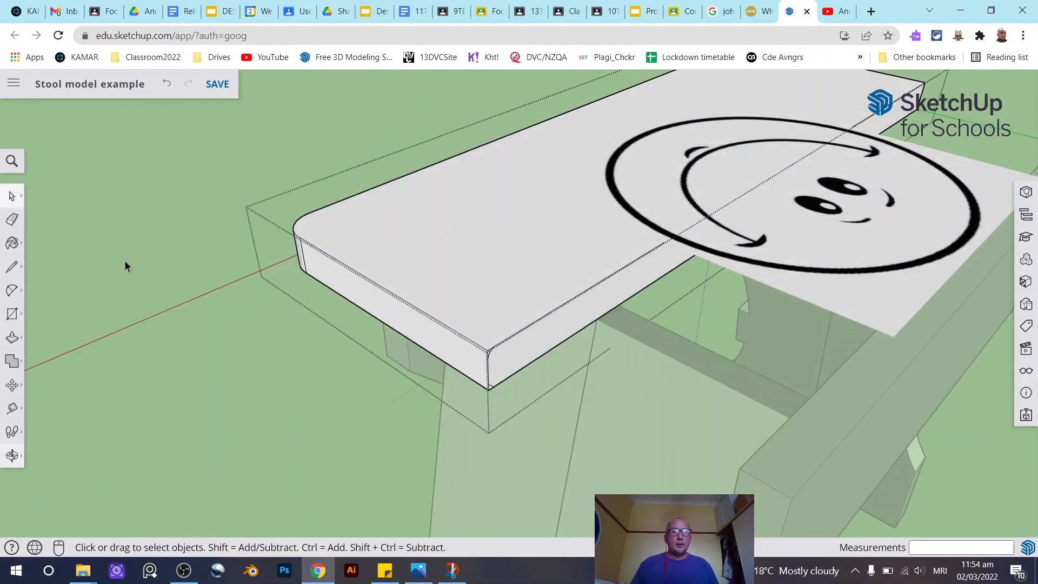
left_click(17, 349)
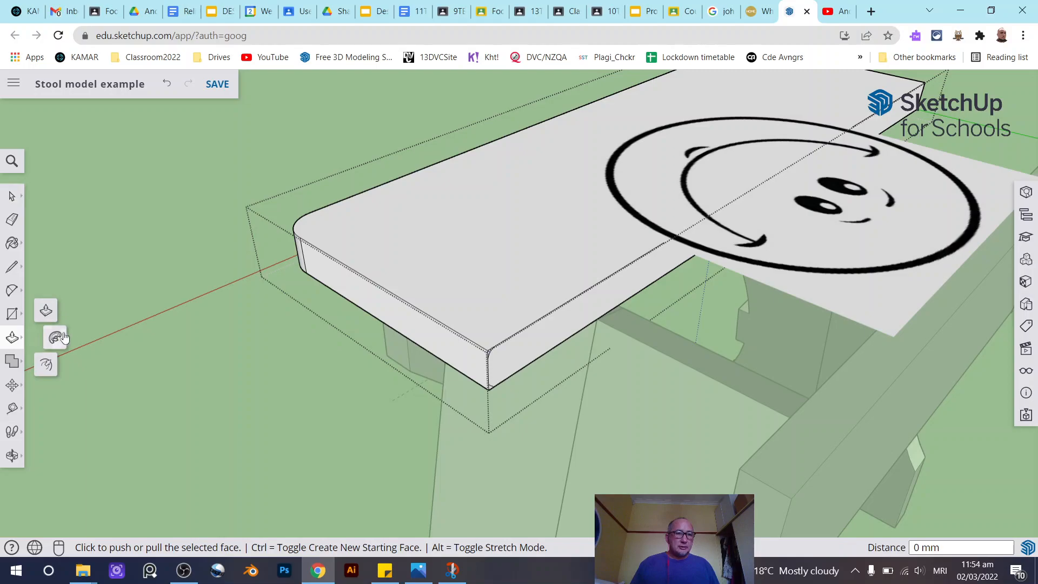
left_click(52, 340)
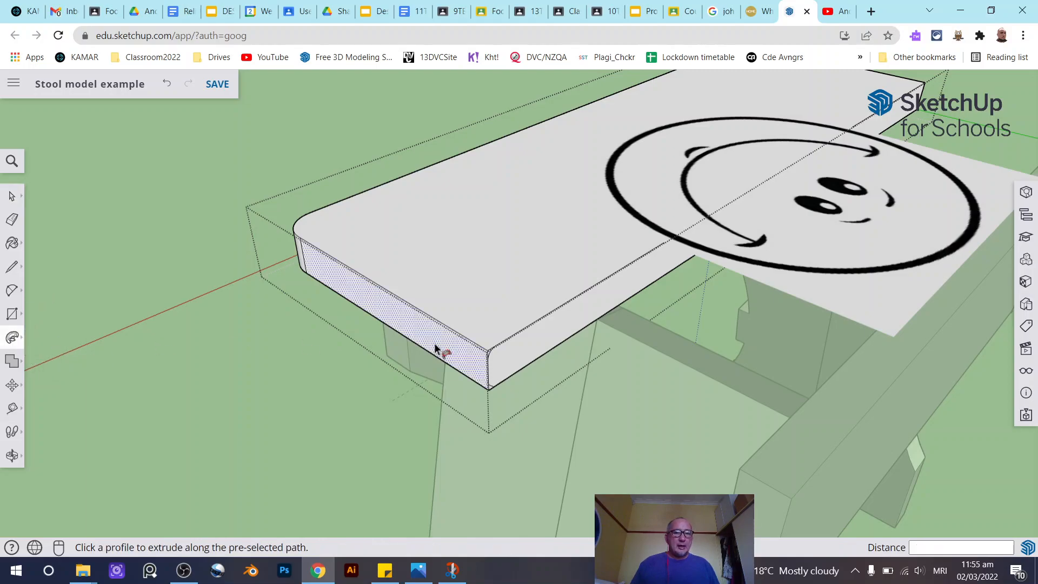
scroll(517, 366, "up", 2)
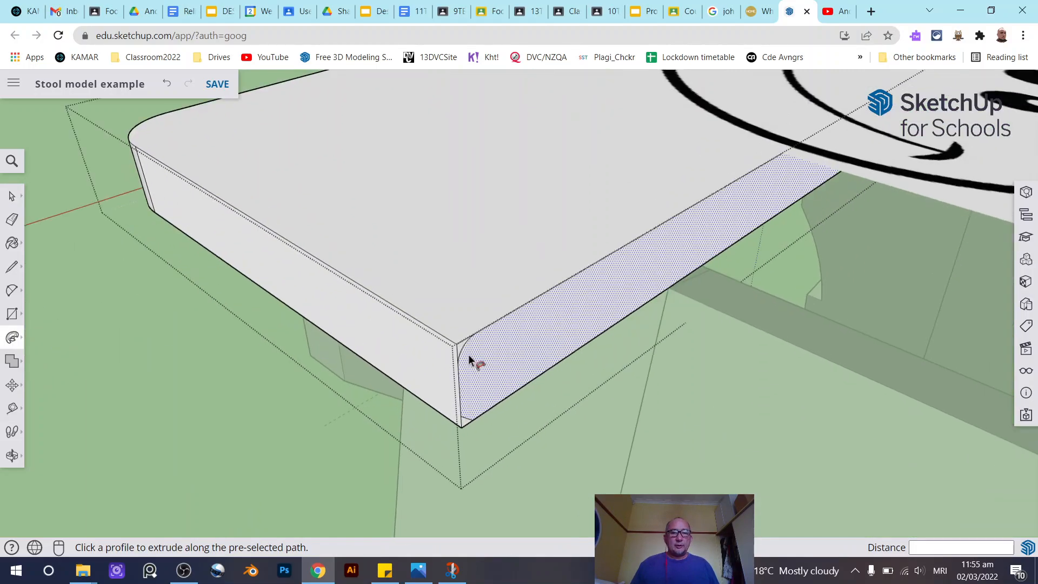
scroll(468, 354, "up", 3)
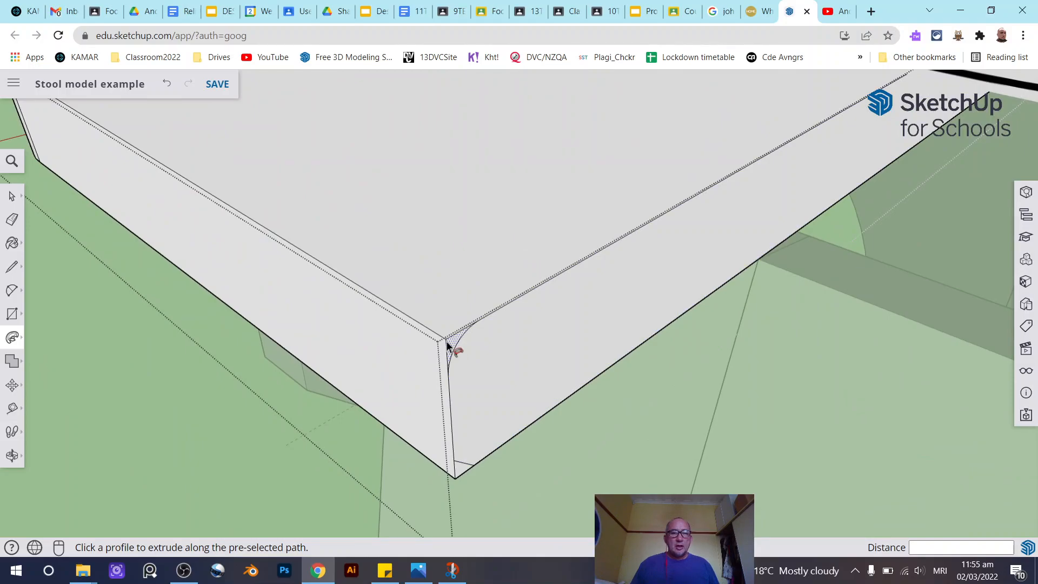
scroll(443, 337, "down", 3)
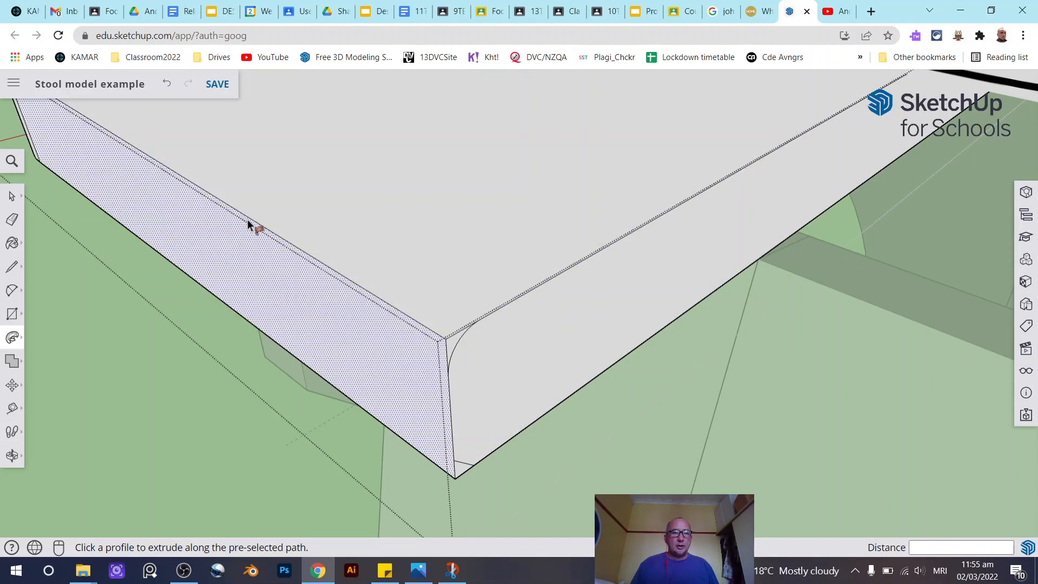
scroll(303, 216, "down", 2)
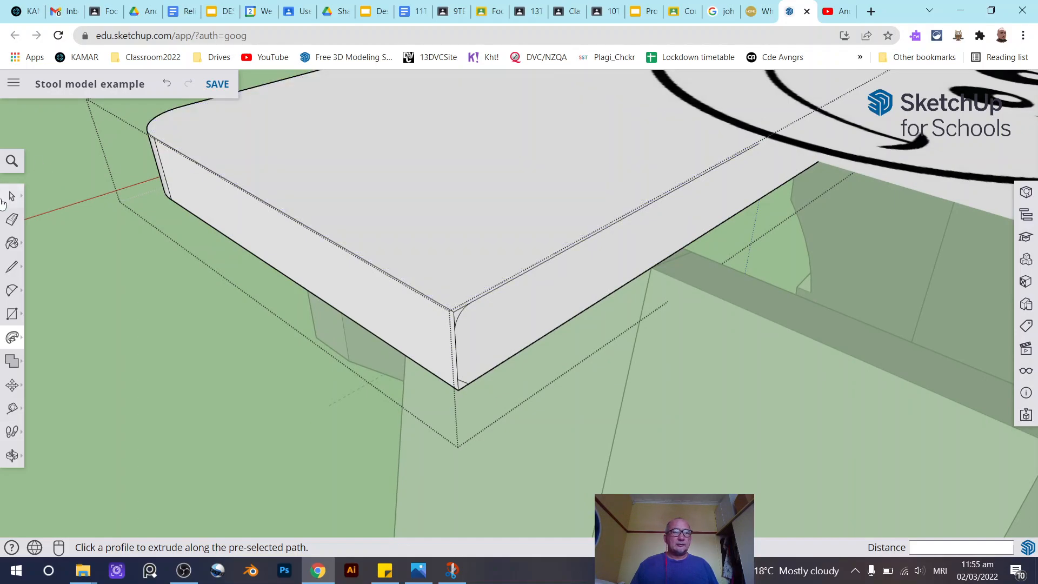
left_click(416, 167)
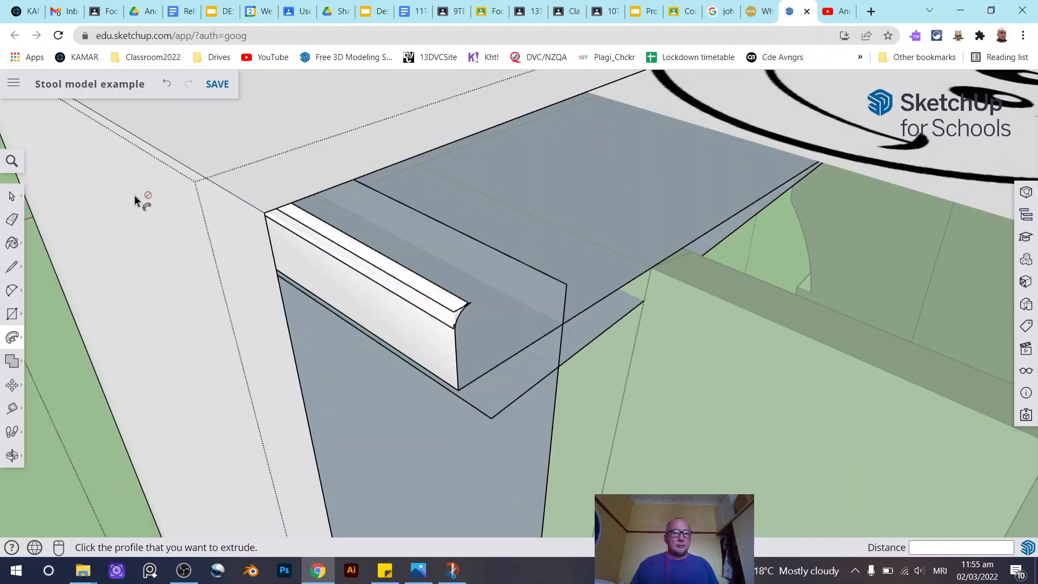
key("ctrl+z")
- Select the seat's top face and use Follow Me with the rounded corner profile to round the seat's top edges
left_click(12, 195)
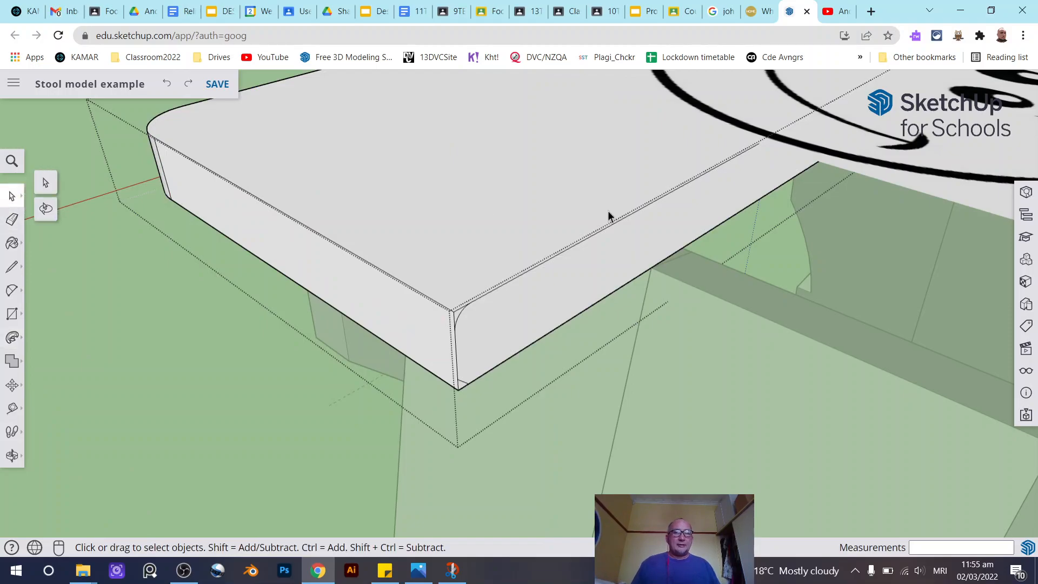
left_click(469, 200)
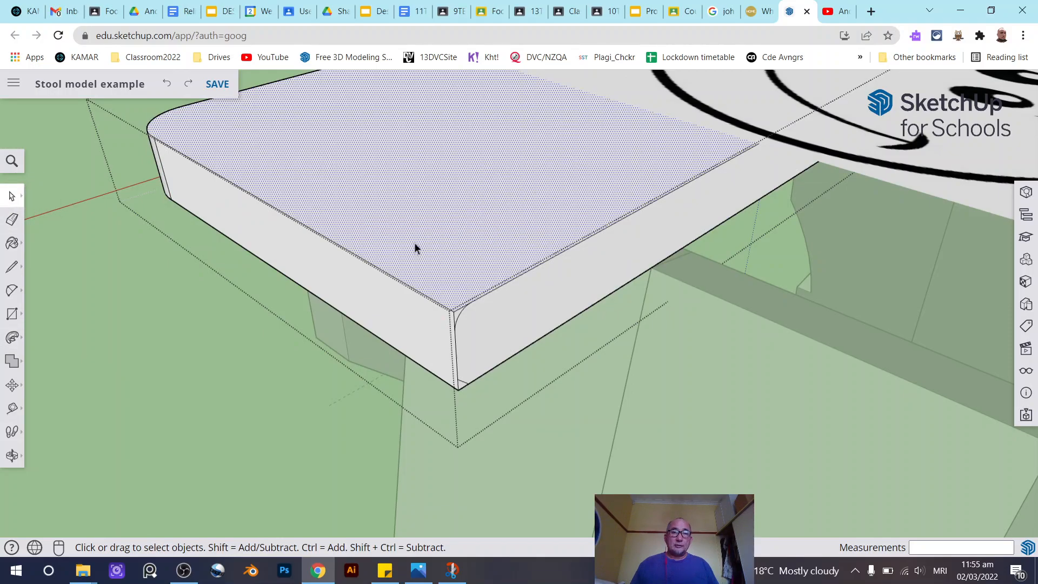
left_click(11, 339)
scroll(460, 315, "up", 5)
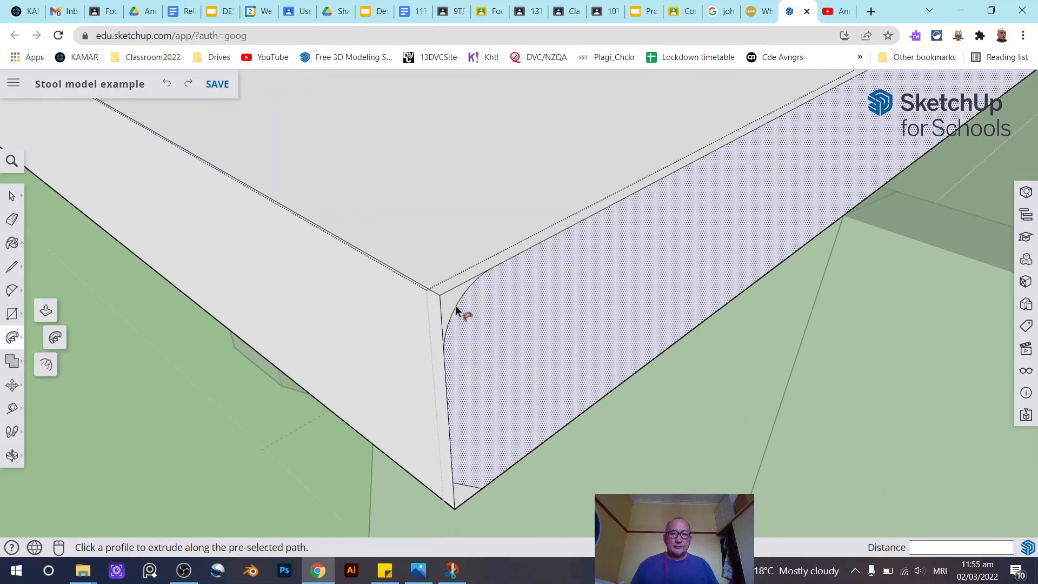
left_click(453, 307)
scroll(459, 308, "down", 10)
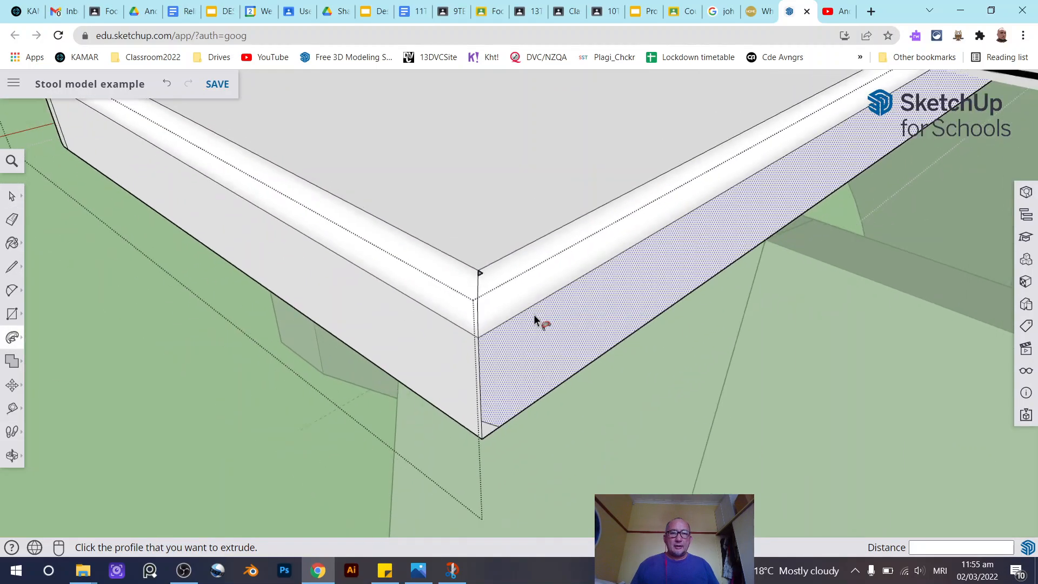
middle_click_drag(524, 324, 483, 302)
scroll(378, 262, "down", 5)
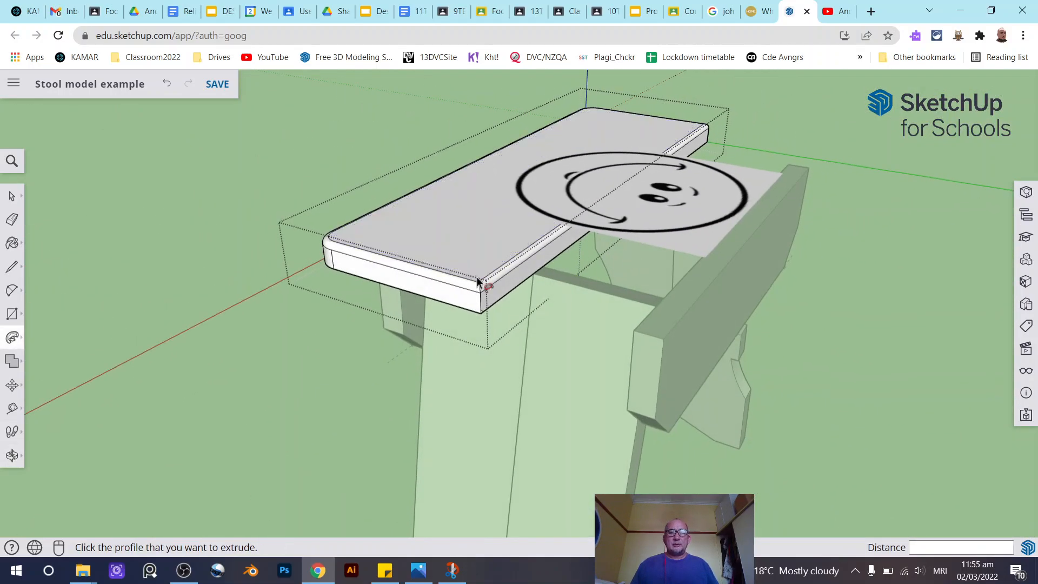
scroll(483, 302, "up", 3)
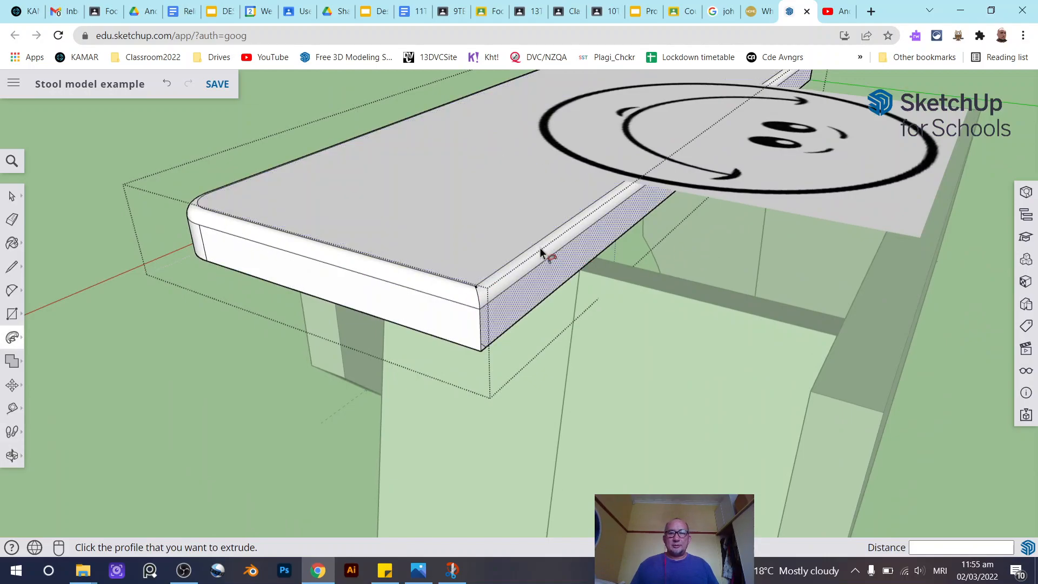
key("space")
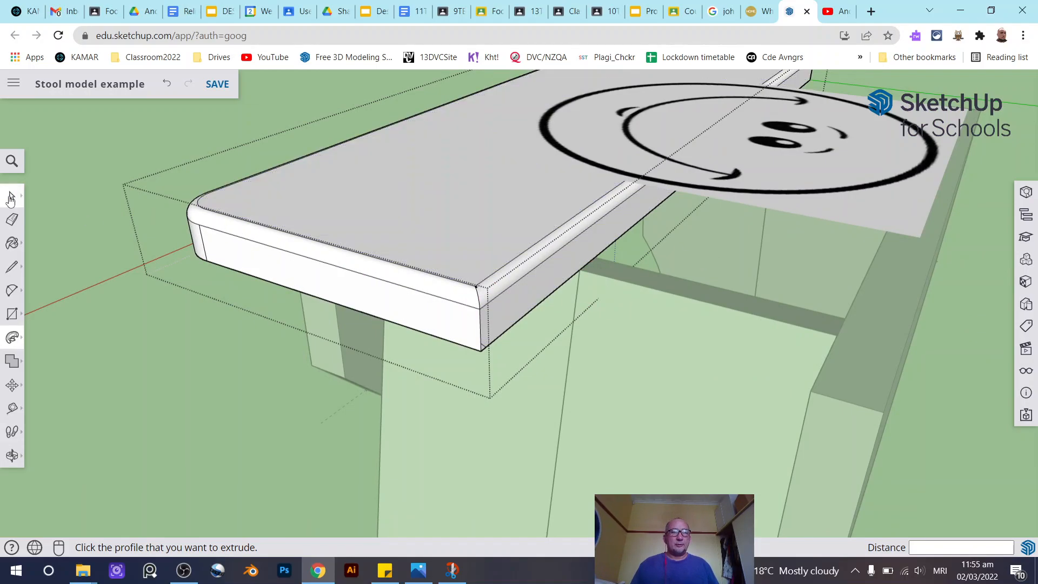
- Undo the whole-top rounding and instead Follow Me the rounded corner profile along the selected seat top edges
key("ctrl+z")
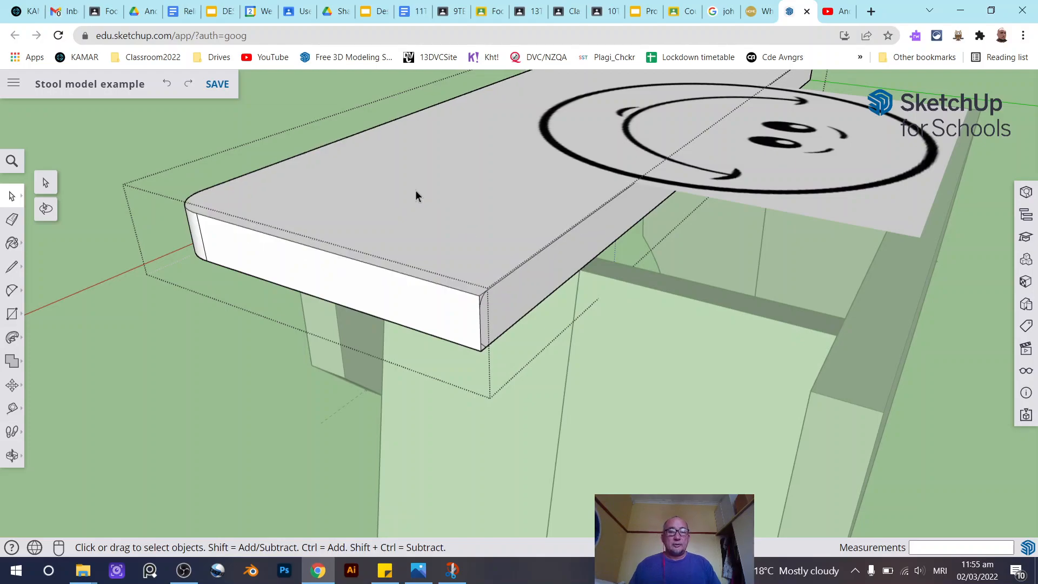
left_click(280, 240)
middle_click_drag(280, 240, 332, 403)
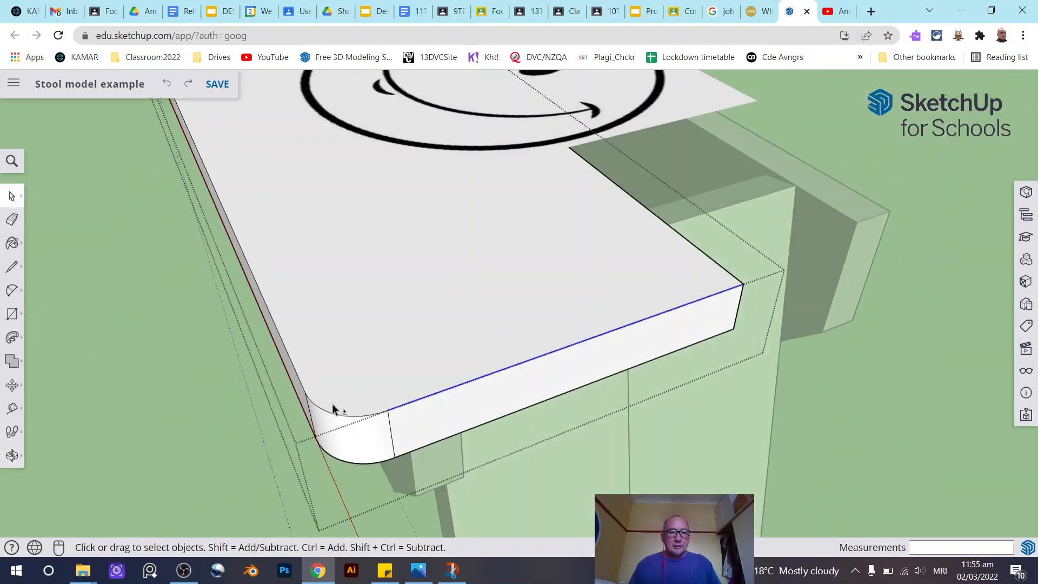
left_click(334, 412, "shift")
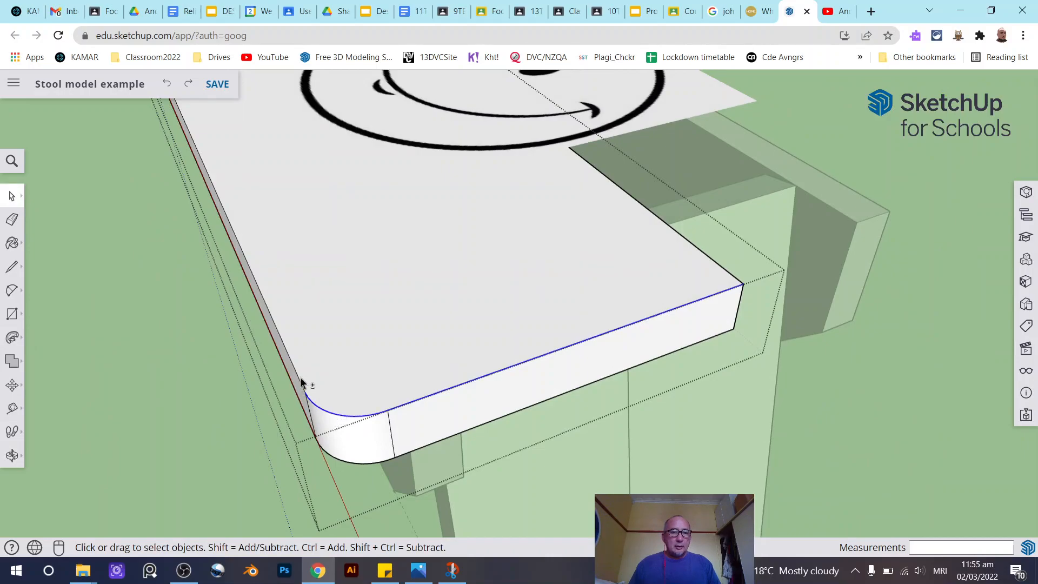
left_click(300, 380, "shift")
middle_click_drag(533, 248, 550, 268)
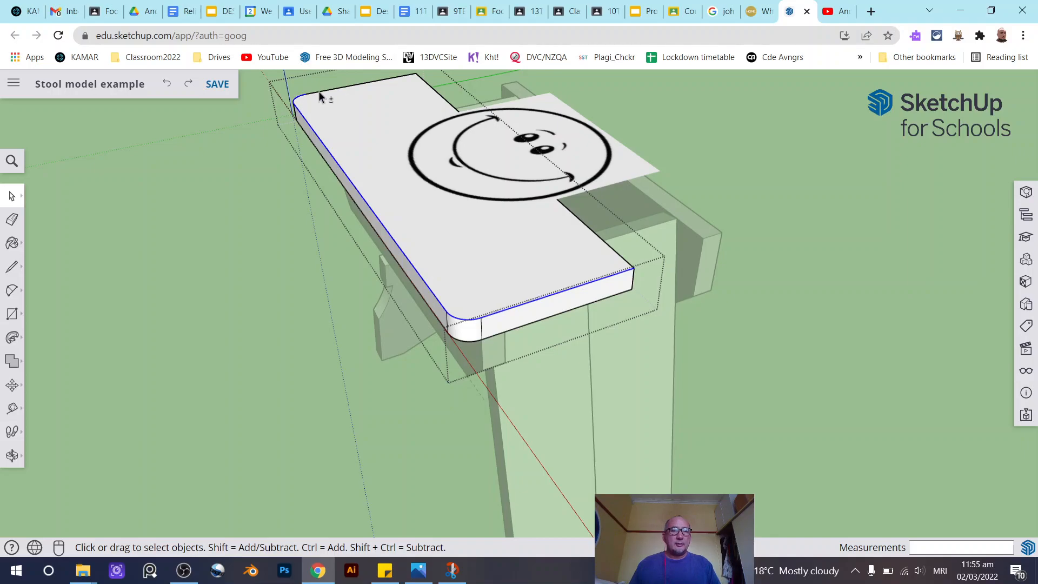
middle_click_drag(619, 242, 355, 196)
scroll(390, 208, "up", 6)
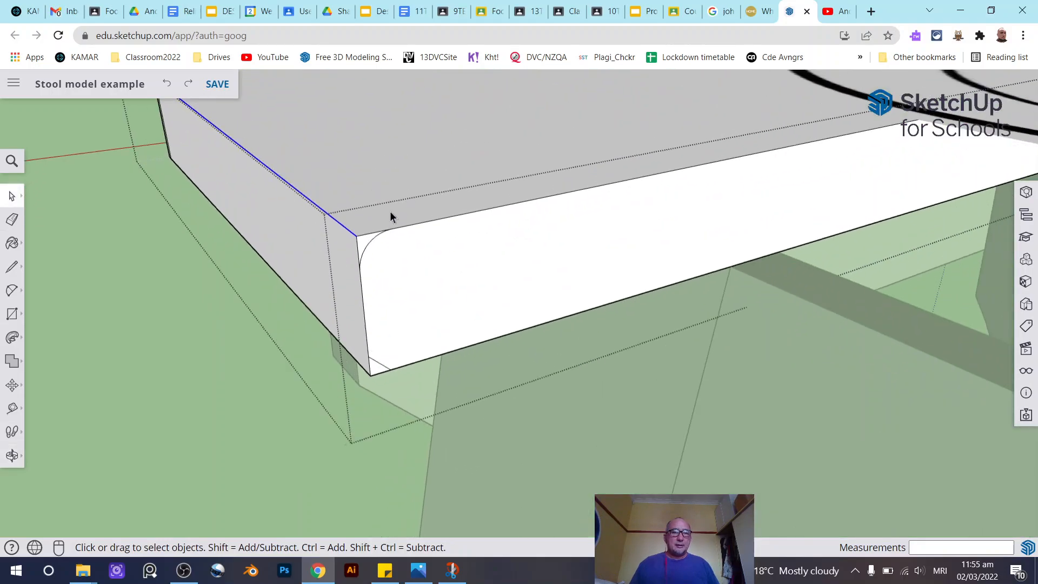
left_click(12, 338)
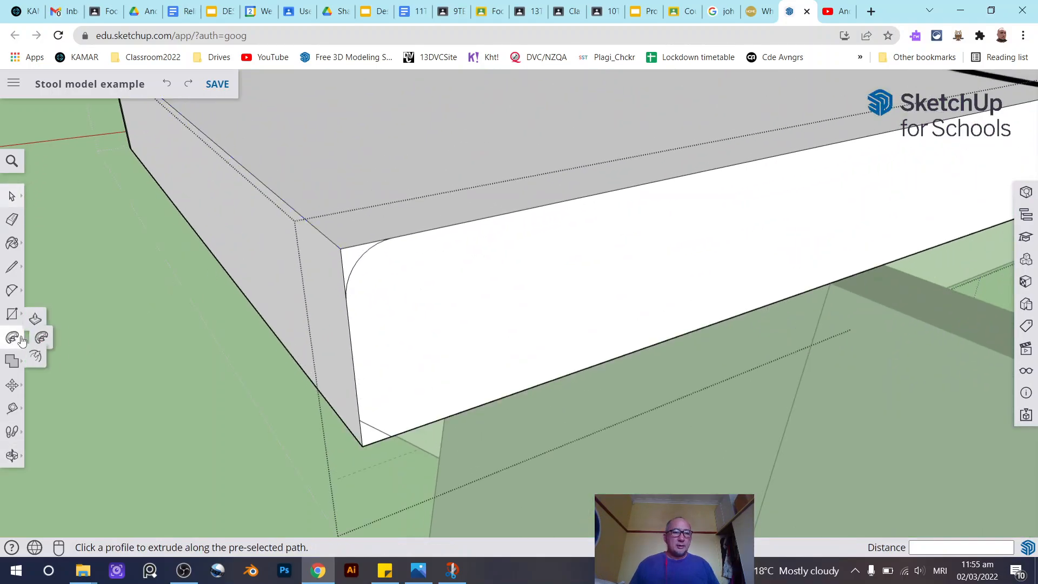
left_click(349, 260)
- Select the seat board's bottom edges and run Follow Me with the small diagonal corner profile to chamfer them
scroll(333, 264, "down", 5)
middle_click_drag(333, 264, 268, 266)
scroll(238, 217, "up", 5)
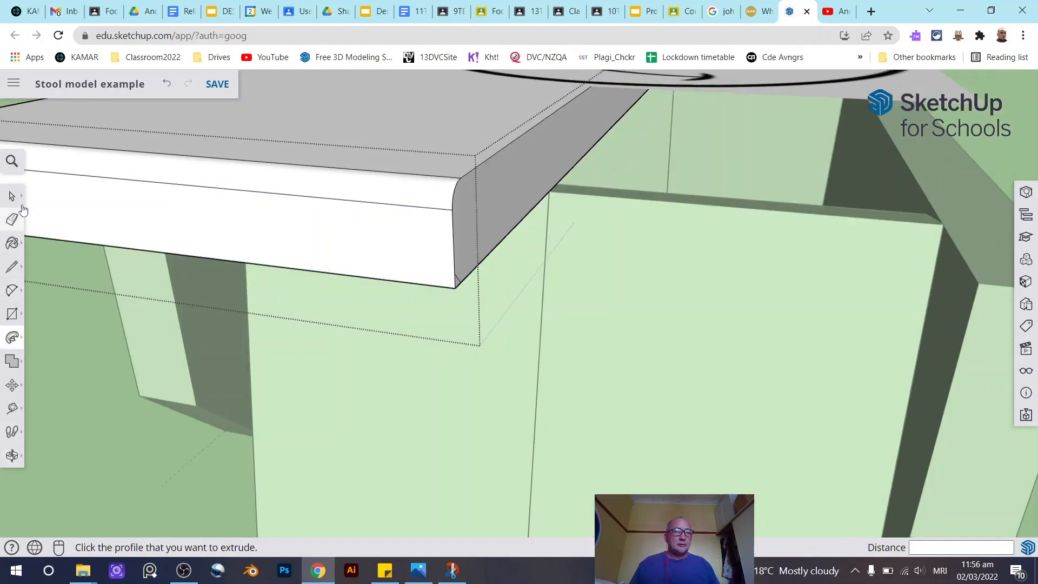
left_click(13, 197)
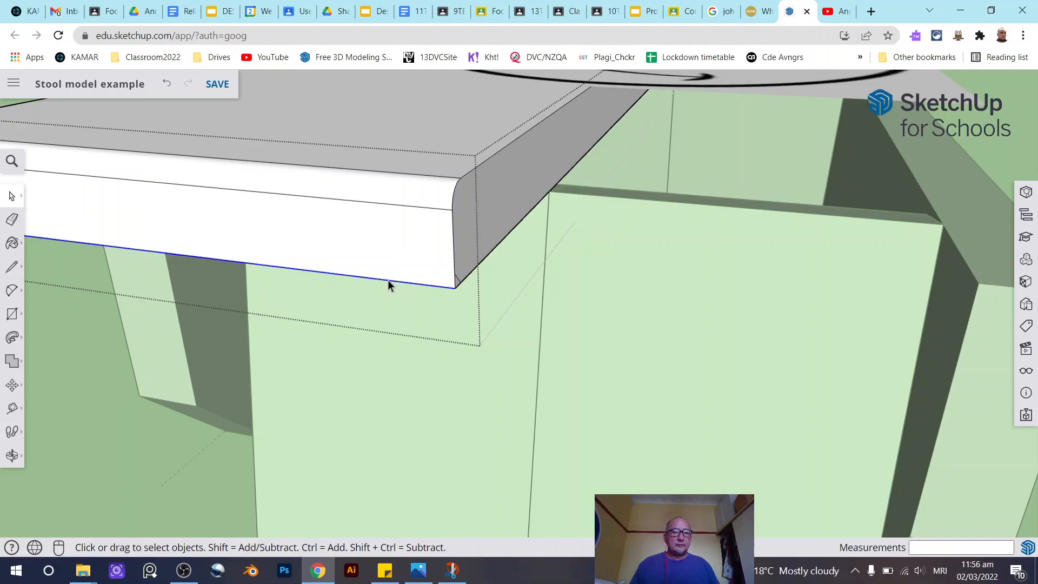
middle_click_drag(406, 287, 862, 331)
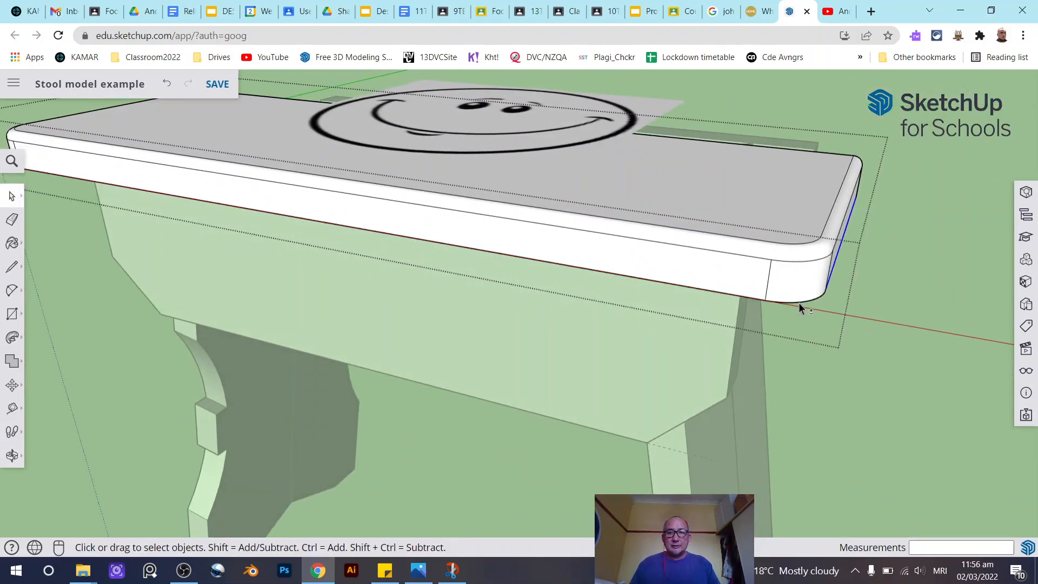
scroll(362, 243, "down", 3)
middle_click_drag(363, 243, 764, 238)
scroll(462, 319, "up", 5)
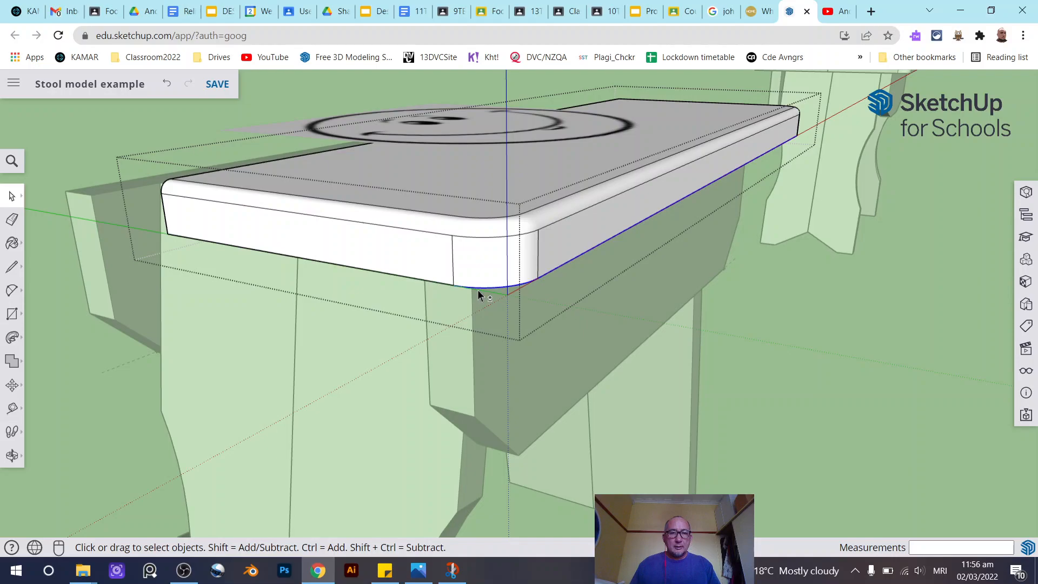
middle_click_drag(660, 310, 3, 314)
middle_click_drag(632, 287, 271, 306)
scroll(313, 258, "up", 8)
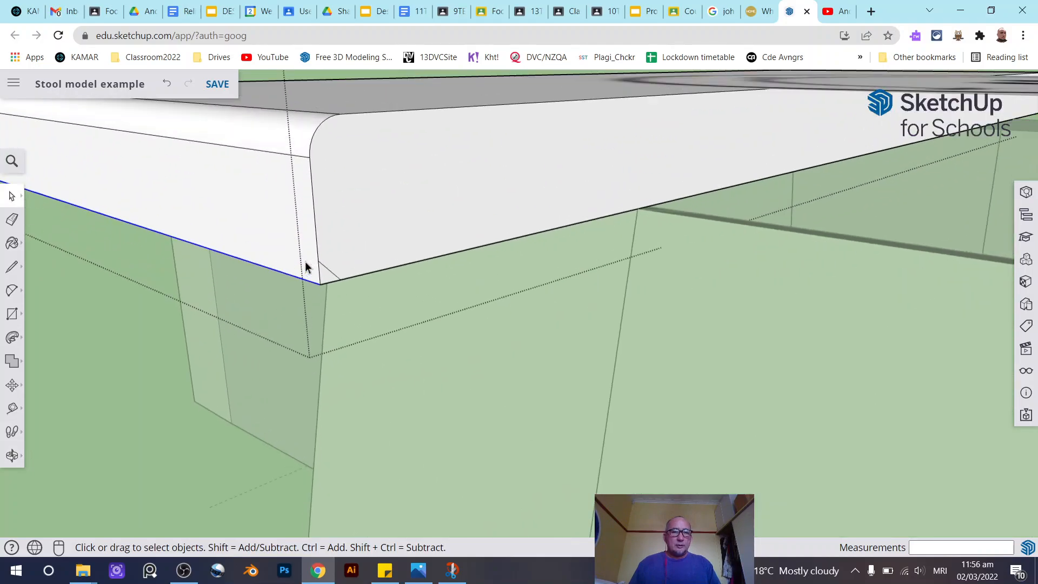
left_click(12, 338)
scroll(325, 280, "up", 2)
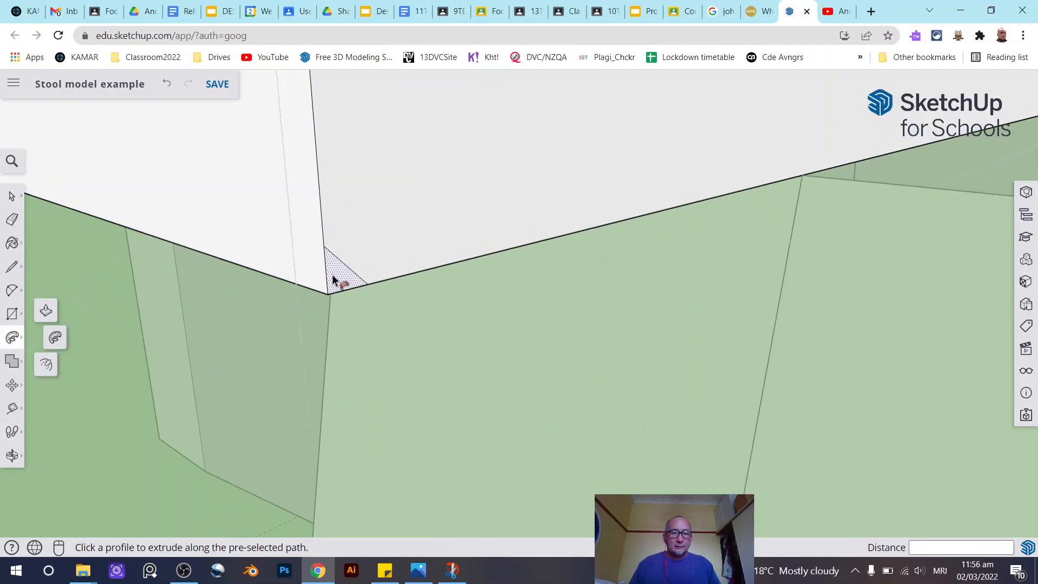
left_click(332, 277)
- Explode the seat board group and the nested group inside it
scroll(352, 293, "down", 5)
middle_click_drag(426, 290, 451, 403)
left_click(11, 198)
scroll(229, 315, "down", 3)
middle_click_drag(229, 314, 312, 324)
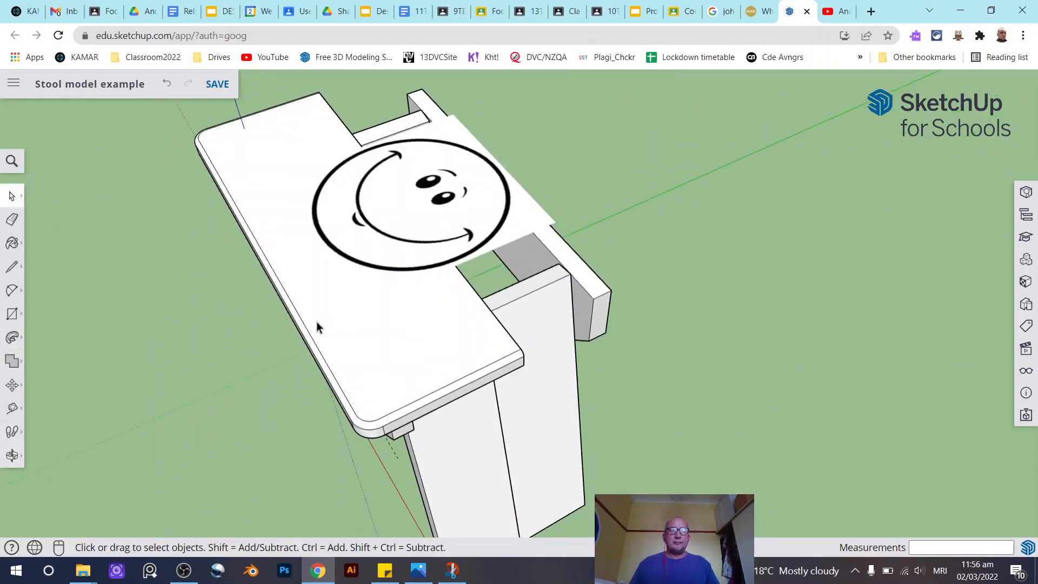
left_click(389, 329)
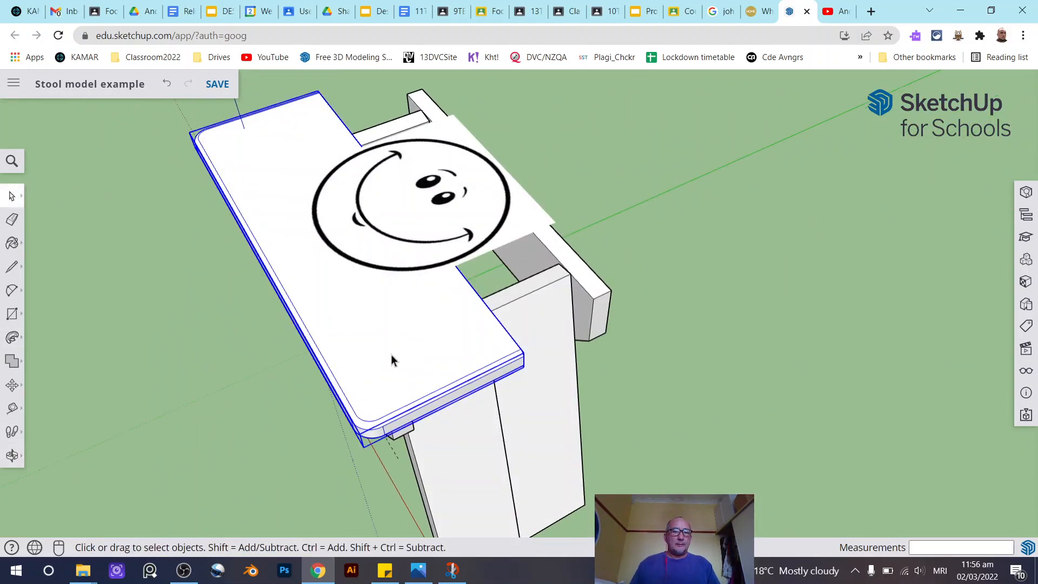
right_click(399, 355)
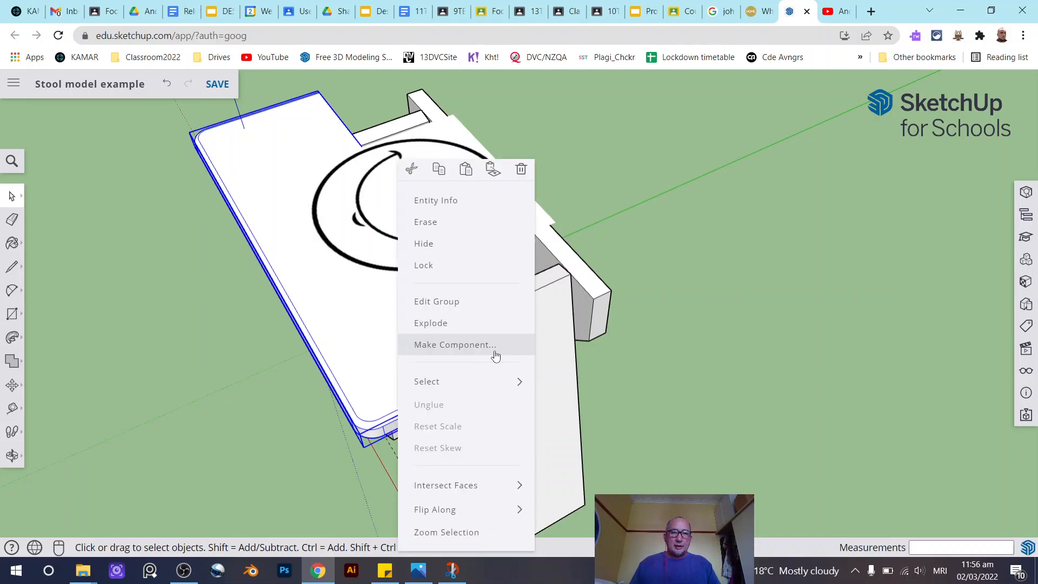
left_click(488, 324)
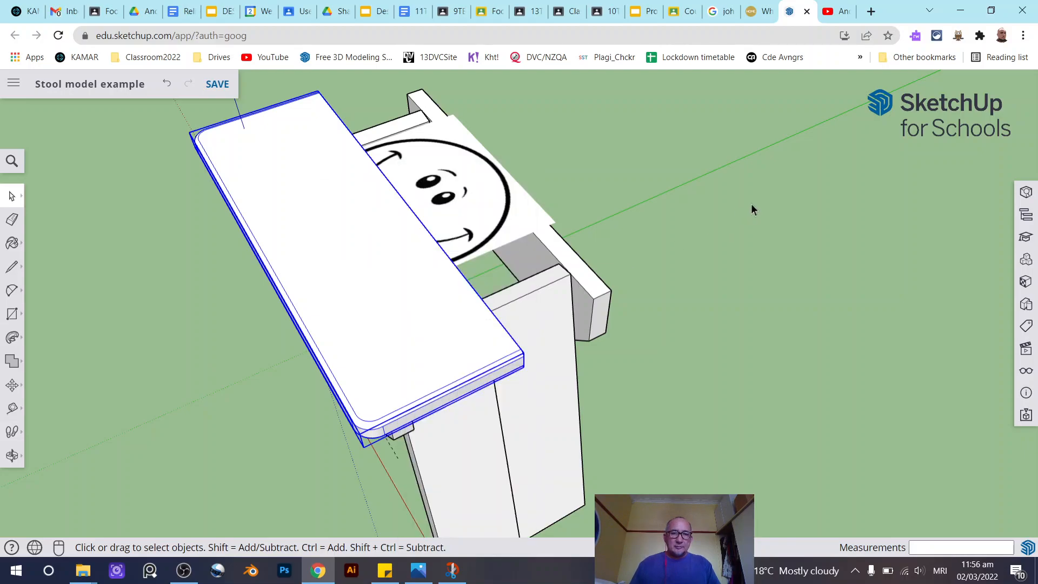
right_click(444, 332)
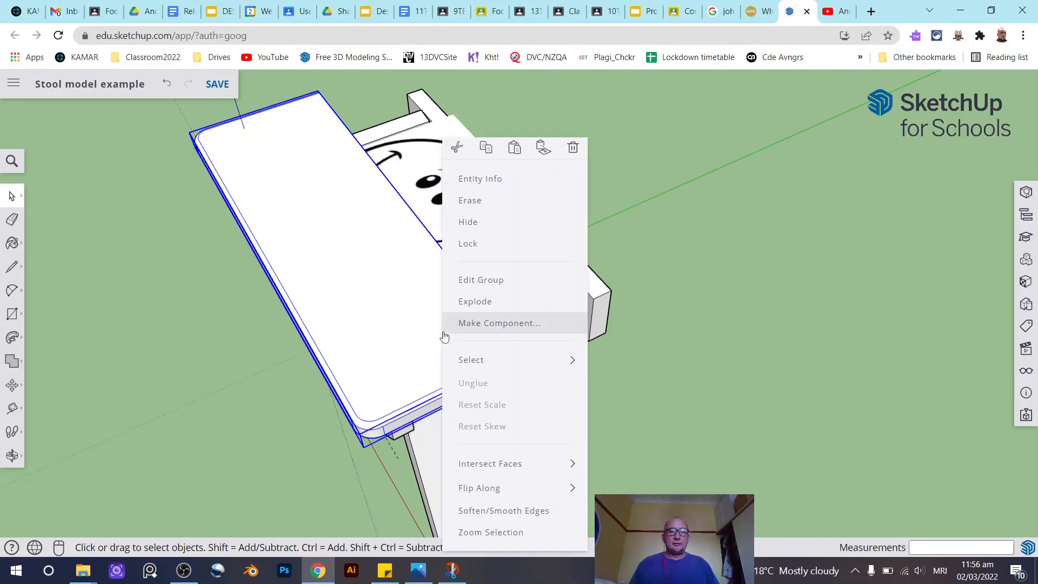
left_click(557, 312)
left_click(785, 214)
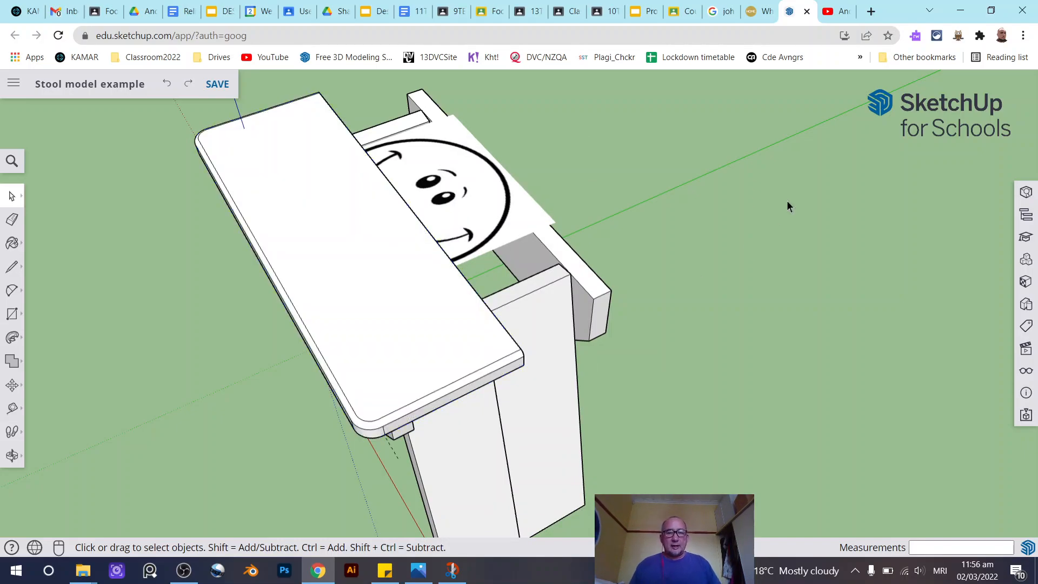
- Select the finished seat board pieces and move them off to the side of the stool
left_click(382, 299)
left_click(391, 363)
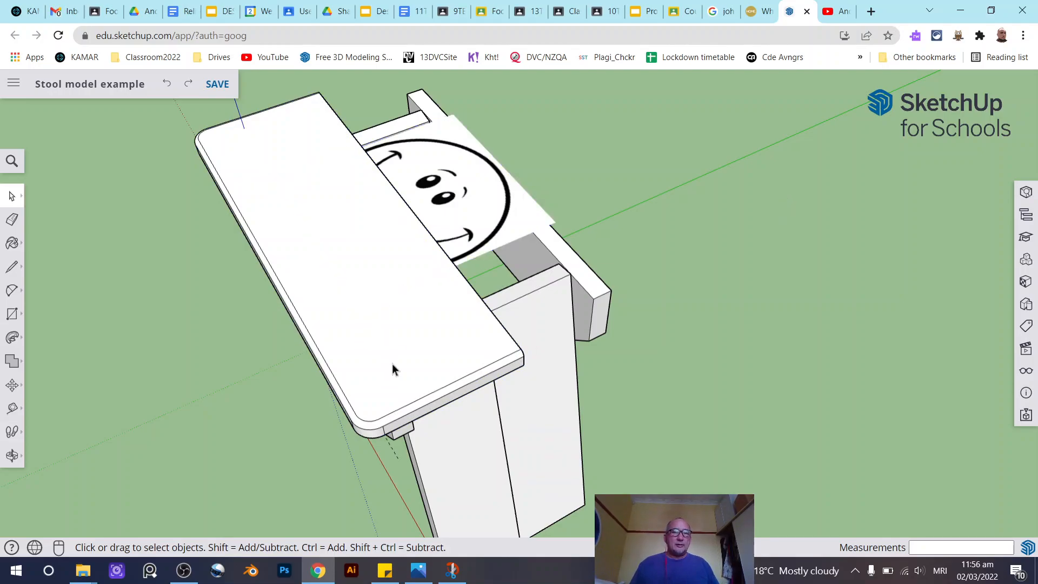
left_click(397, 421)
left_click(12, 384)
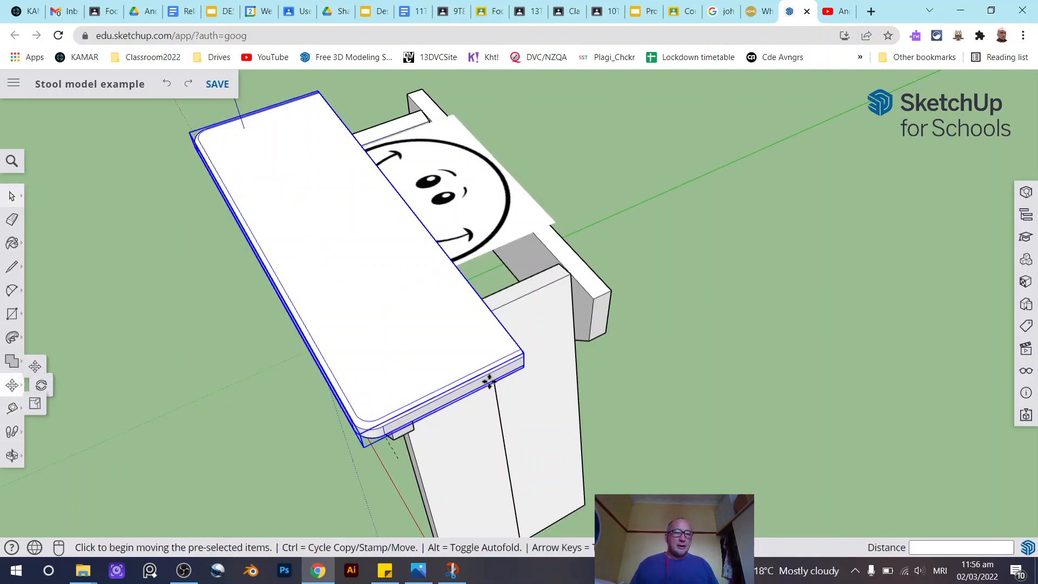
left_click(432, 375)
middle_click_drag(952, 218, 680, 202)
left_click(952, 232)
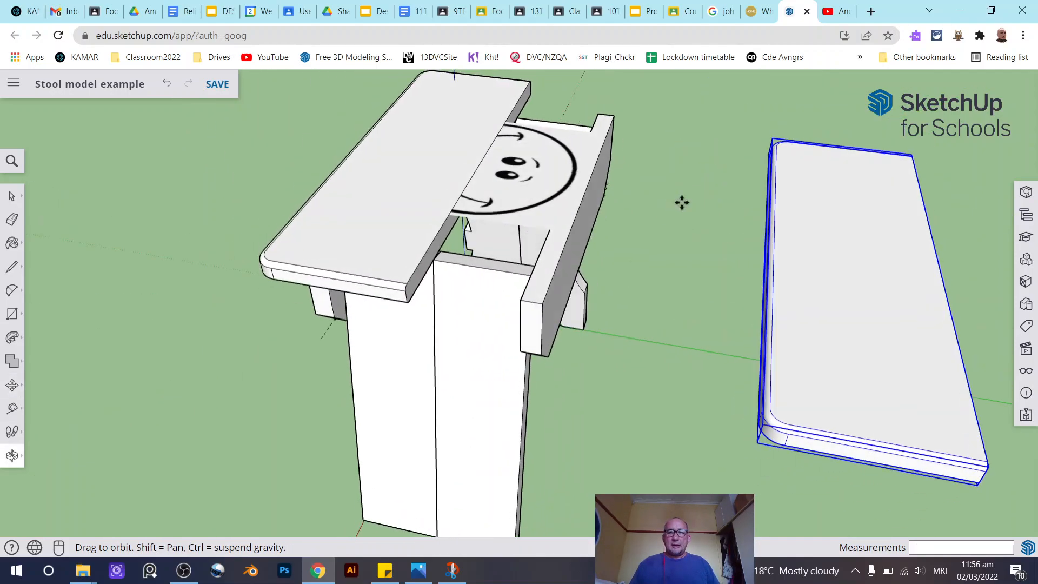
- Mirror the seat board along the green axis with the Scale tool using a factor of -1
left_click(12, 394)
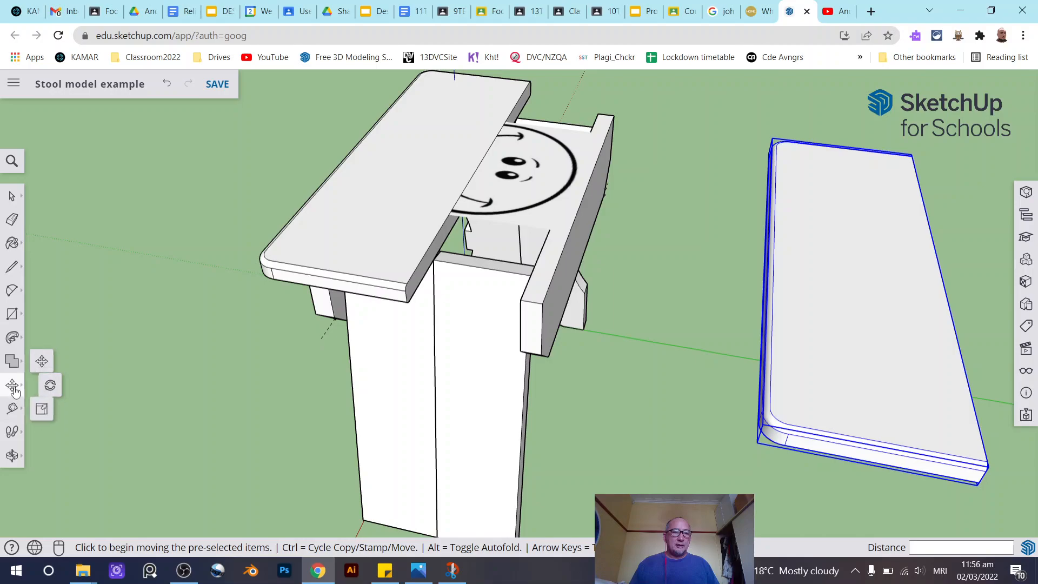
left_click(45, 414)
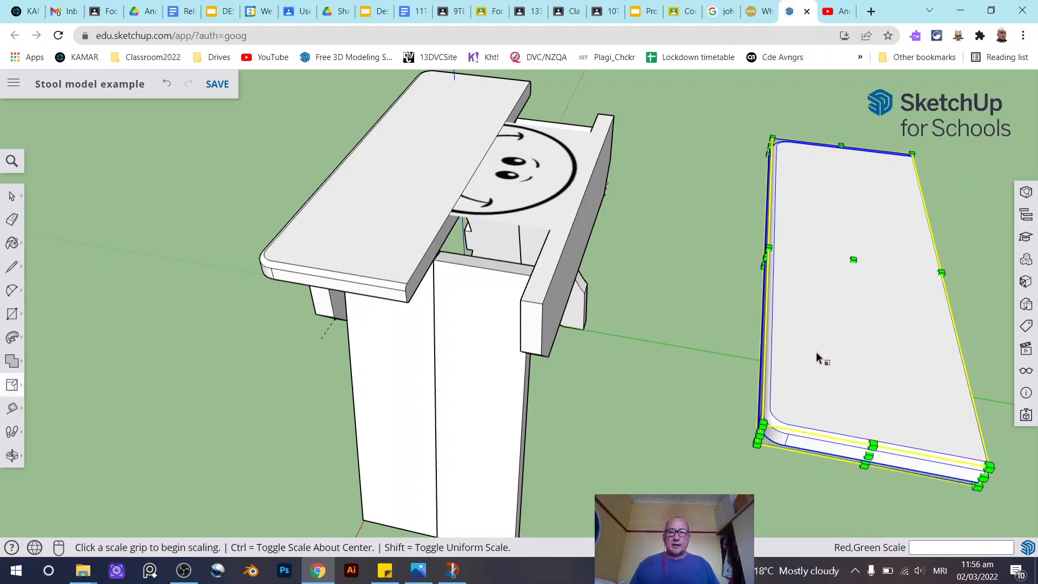
left_click(767, 256)
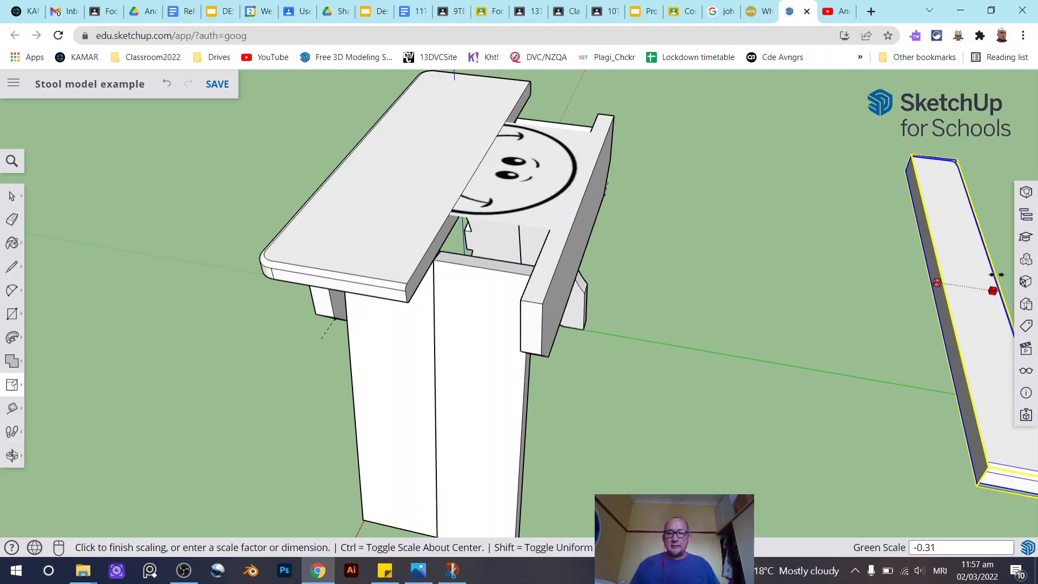
type("-1")
key("Return")
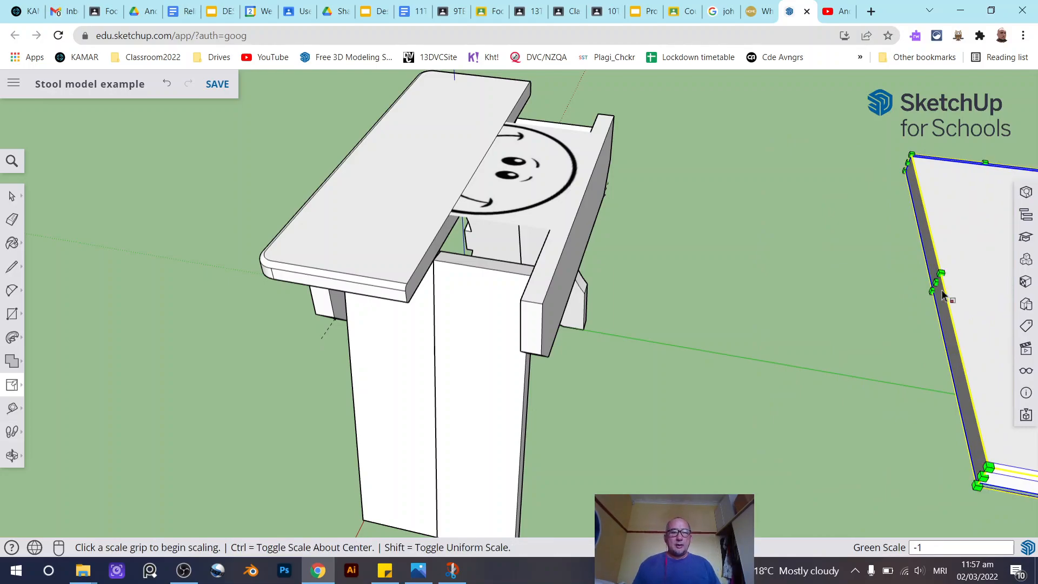
- Move the mirrored seat board back onto the stool, snapping its corner endpoint to the other seat half
mouse_move(12, 384)
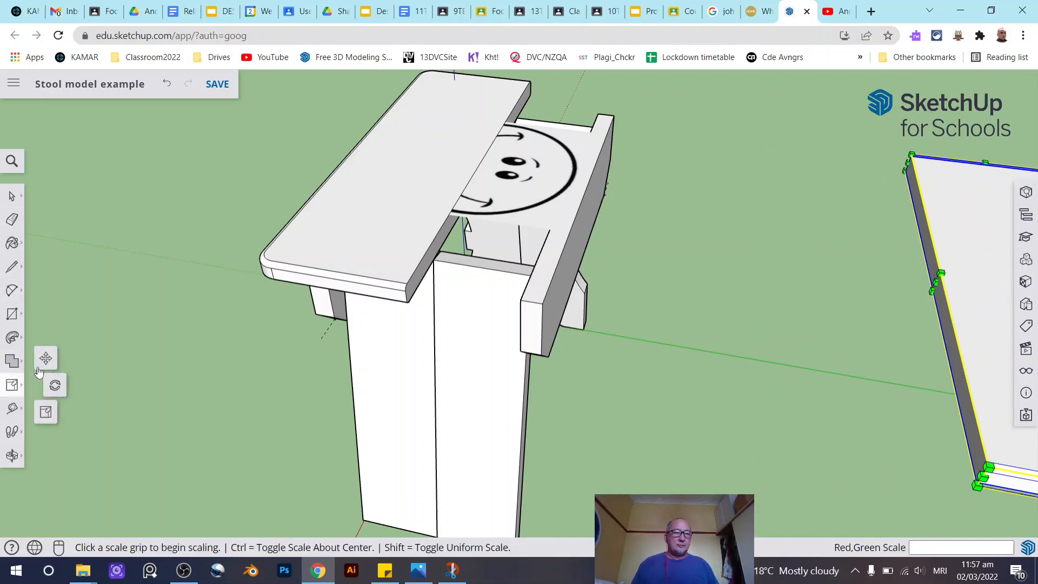
left_click(46, 358)
scroll(968, 476, "up", 3)
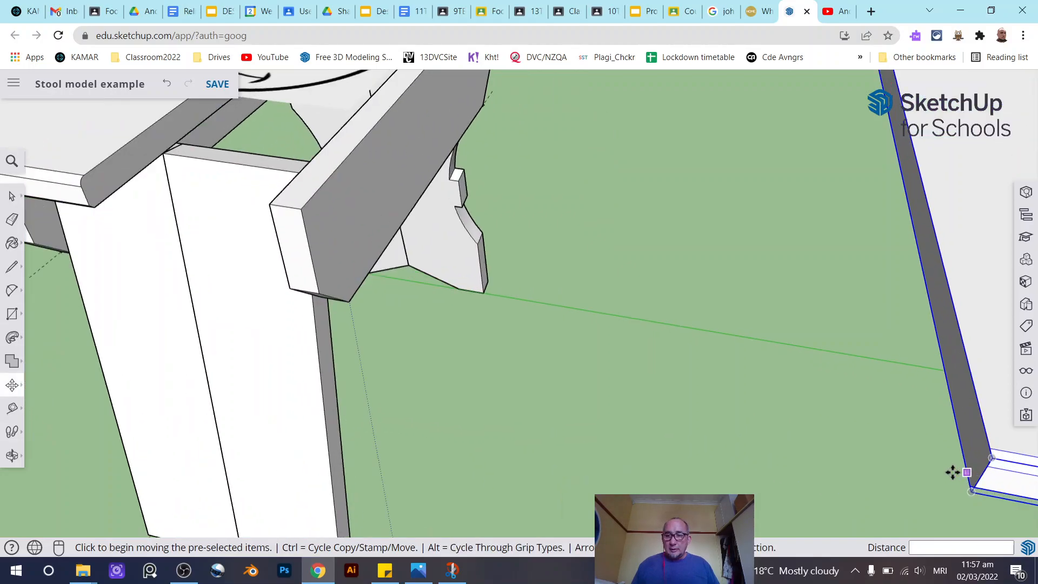
scroll(953, 472, "down", 5)
scroll(485, 325, "up", 4)
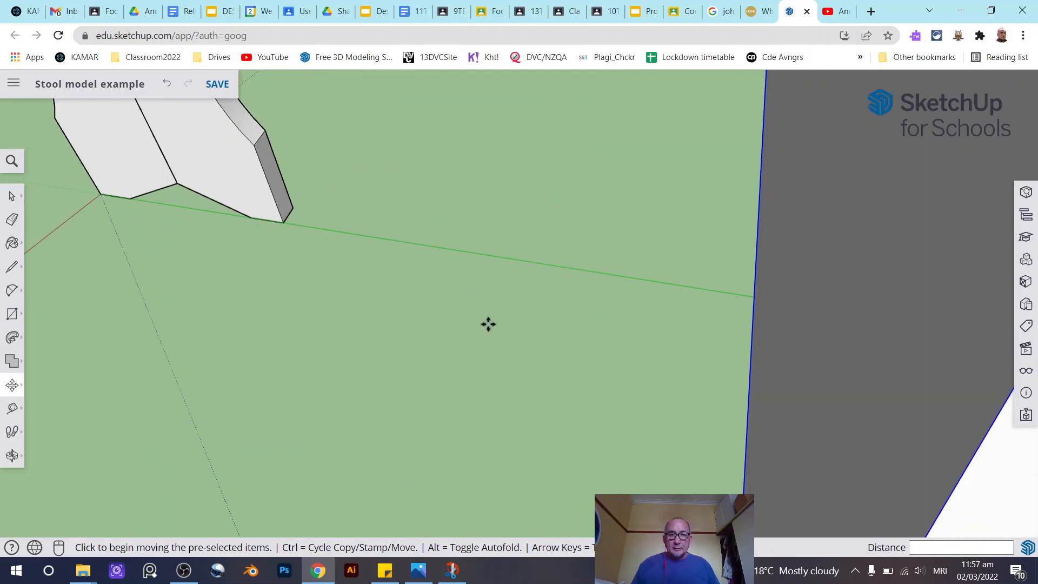
scroll(528, 325, "down", 1)
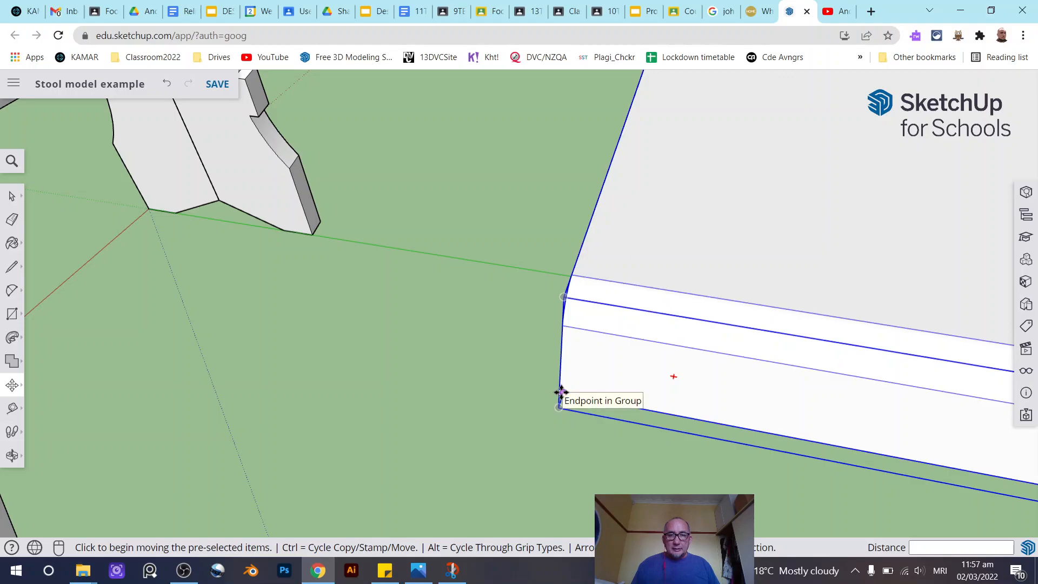
scroll(568, 400, "up", 2)
scroll(568, 399, "down", 3)
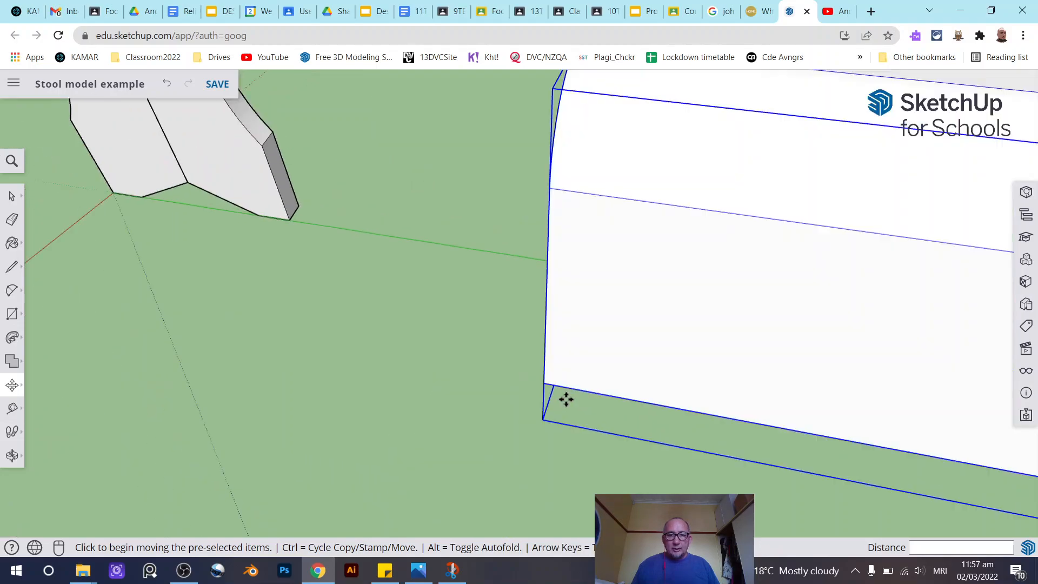
left_click(566, 374)
scroll(595, 368, "down", 5)
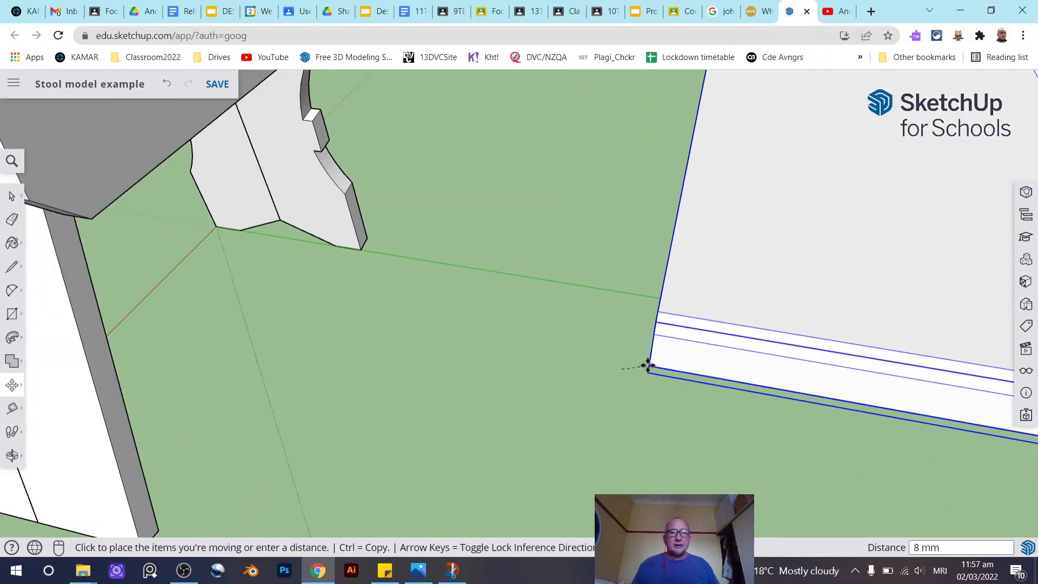
scroll(425, 252, "up", 6)
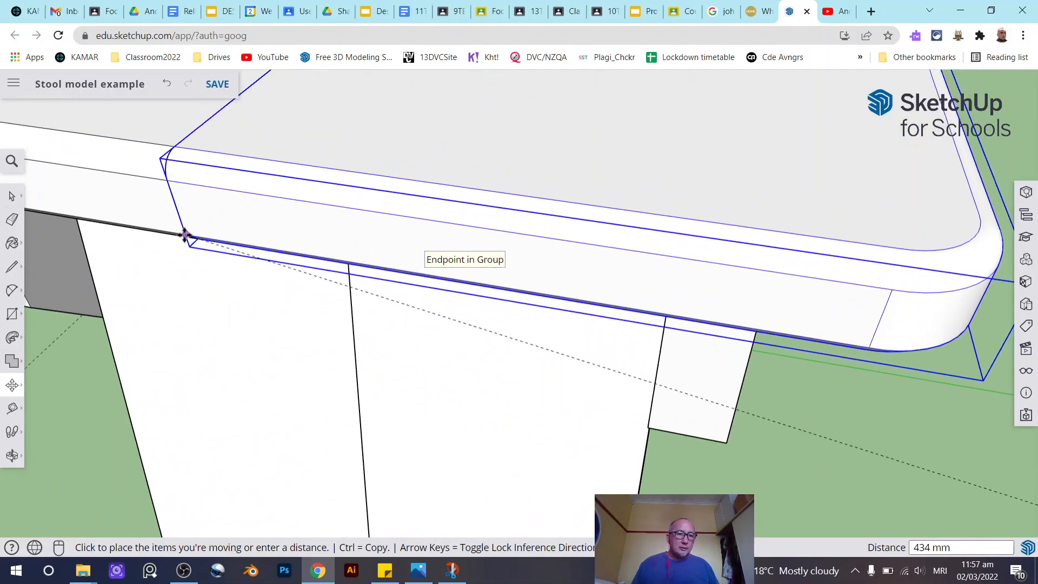
left_click(185, 235)
left_click(9, 196)
scroll(517, 262, "down", 10)
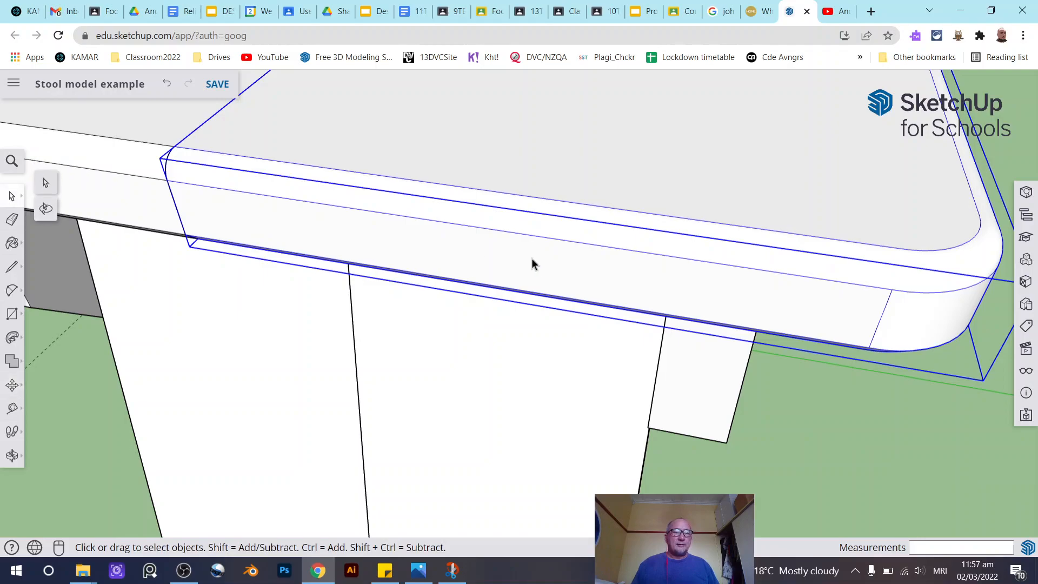
middle_click_drag(558, 254, 737, 262)
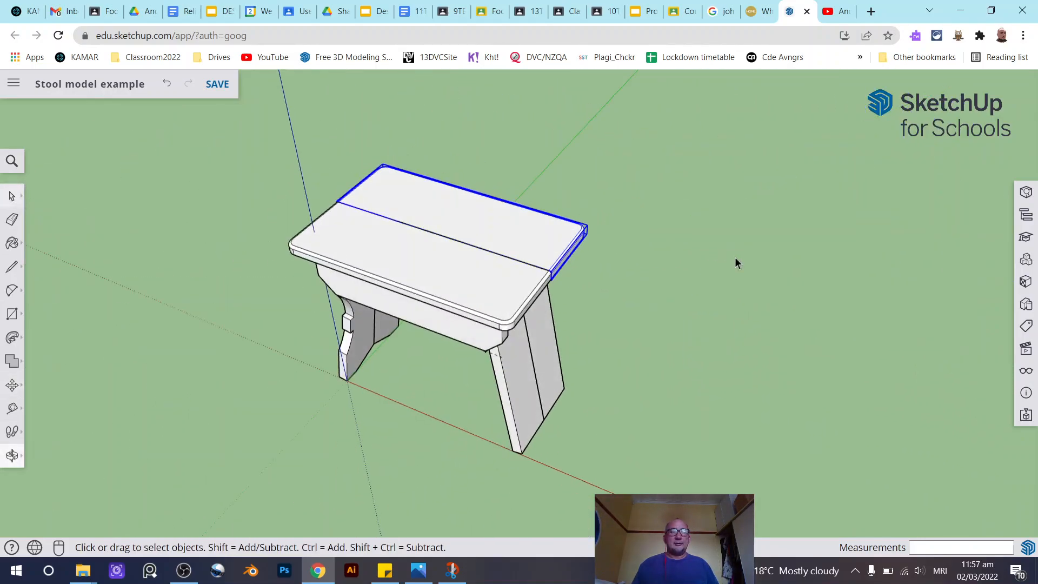
left_click(183, 277)
middle_click_drag(411, 314, 472, 247)
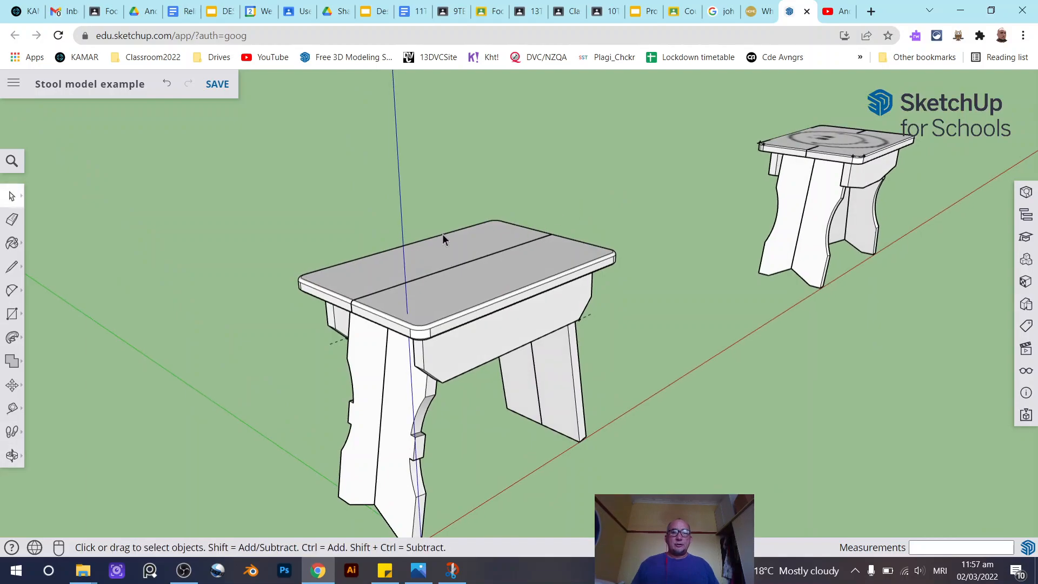
- Hide the near half of the seat board to expose the smiley image underneath
middle_click_drag(667, 265, 212, 265)
middle_click_drag(537, 329, 481, 295)
scroll(325, 248, "up", 6)
scroll(603, 256, "down", 3)
scroll(472, 265, "down", 6)
scroll(482, 292, "up", 5)
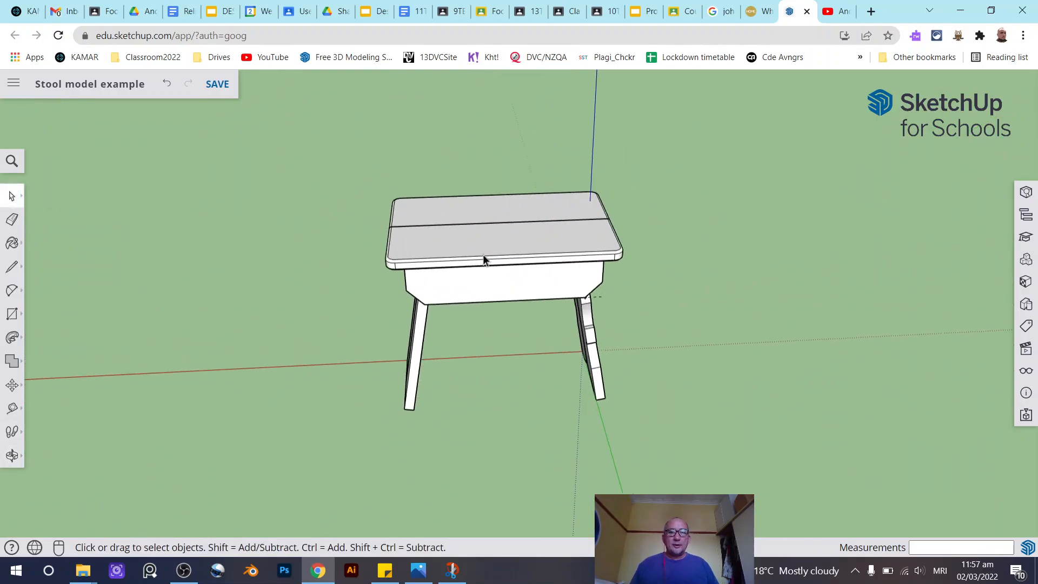
middle_click_drag(478, 250, 338, 231)
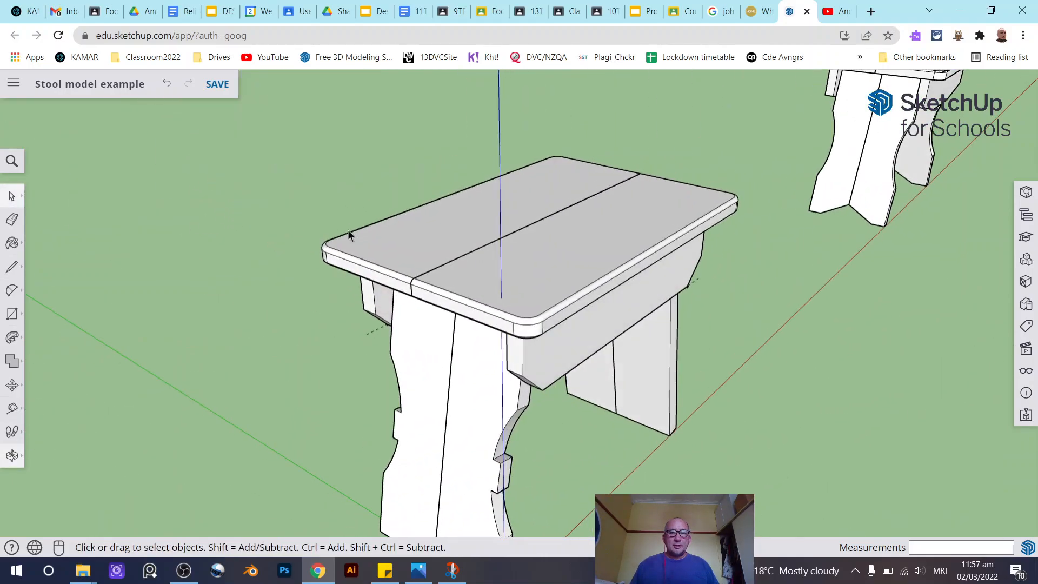
middle_click_drag(587, 234, 566, 256)
left_click(566, 256)
right_click(565, 257)
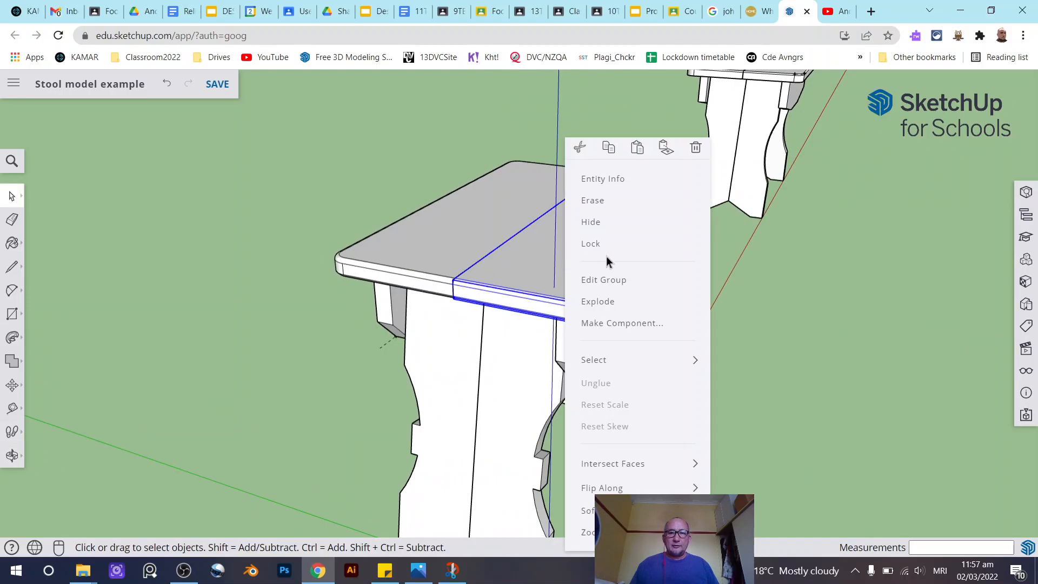
left_click(617, 229)
left_click(458, 232)
right_click(457, 233)
left_click(437, 260)
right_click(440, 261)
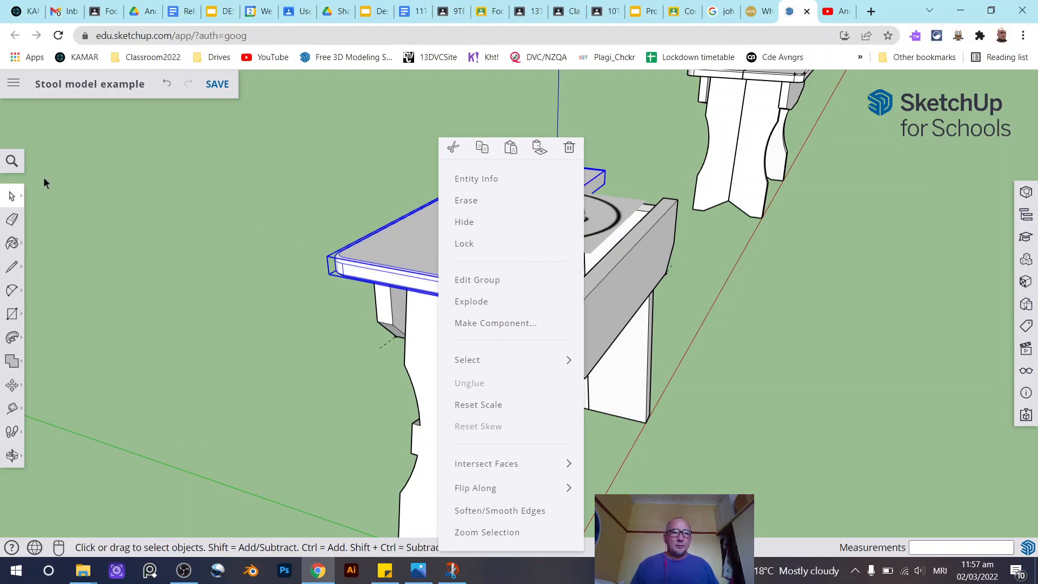
left_click(9, 196)
- Select the smiley image and move it 0.5 mm up along the blue axis
left_click(316, 175)
scroll(550, 207, "up", 5)
left_click(582, 246)
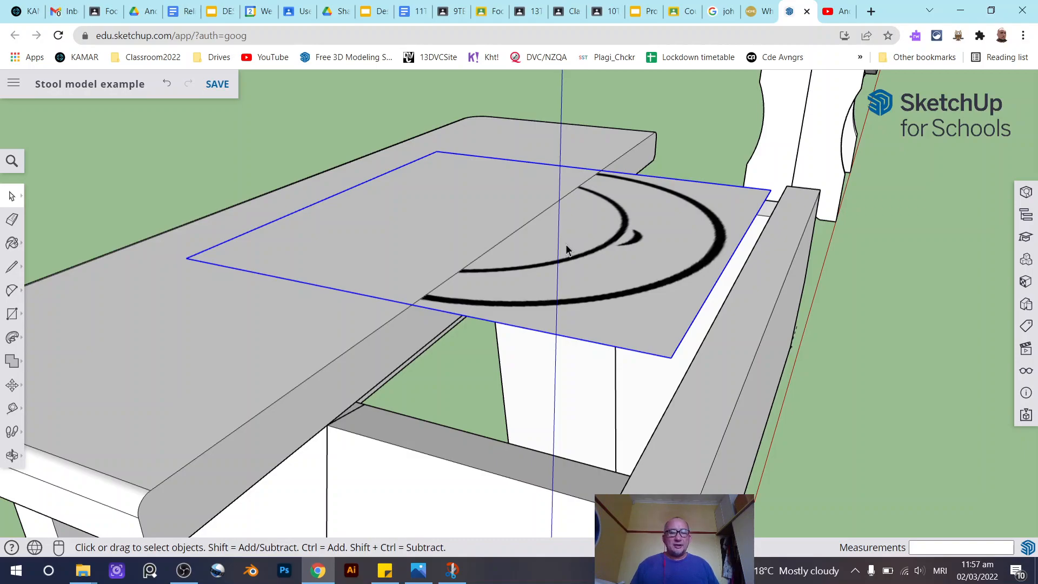
left_click(12, 386)
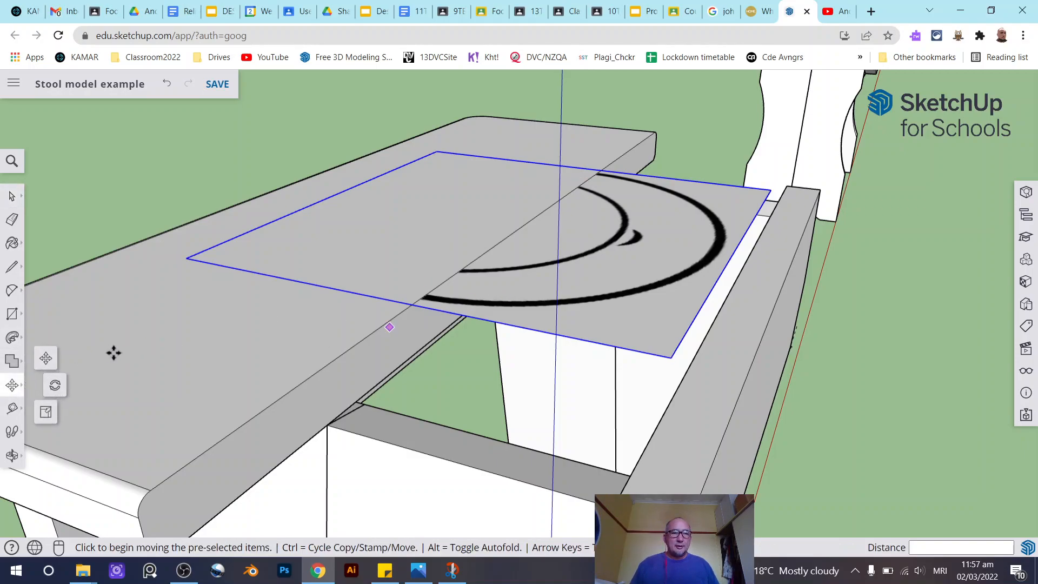
left_click(57, 359)
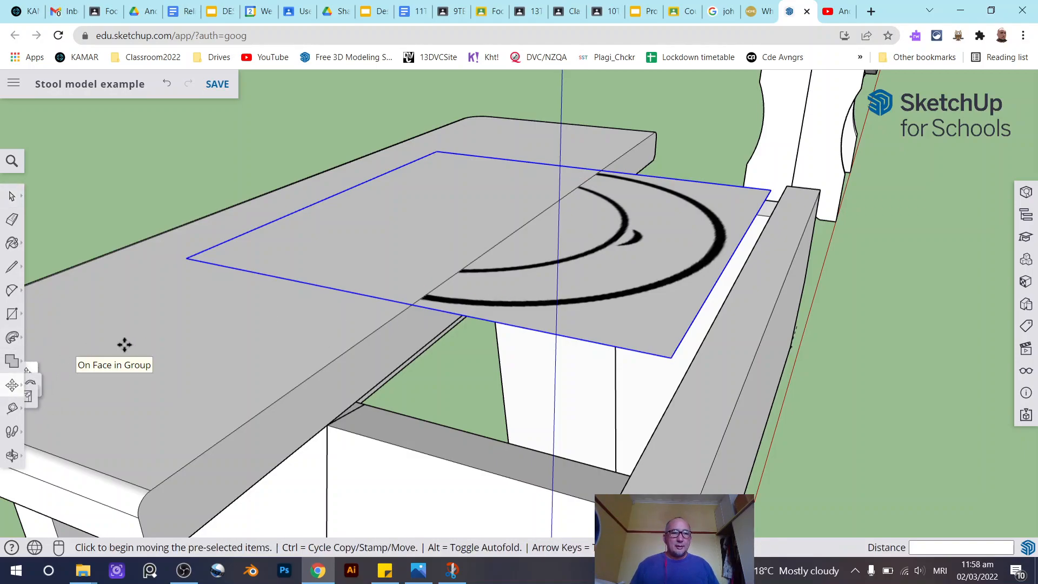
left_click(580, 250)
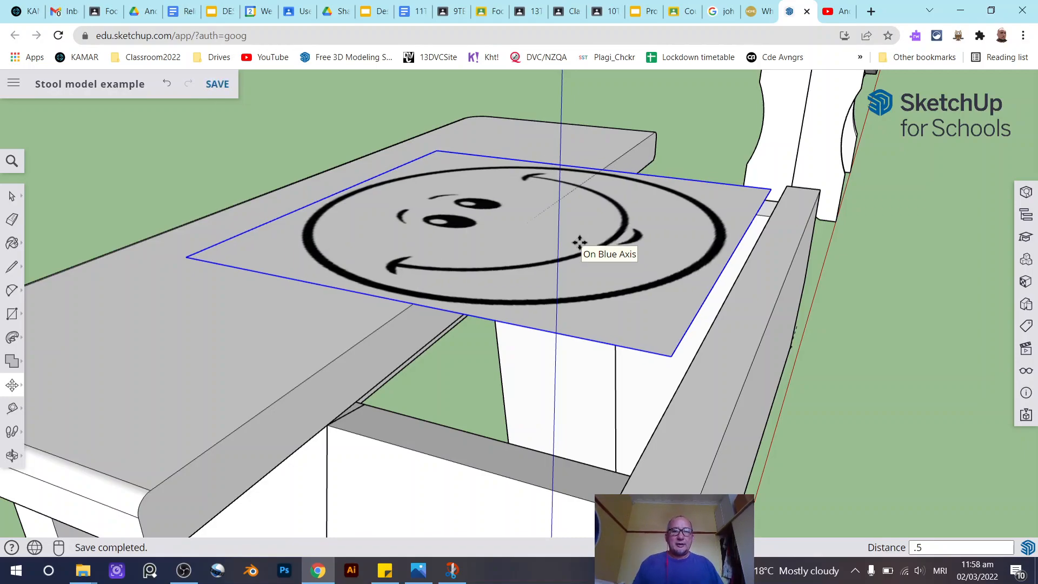
key("ctrl+z")
- Unhide all hidden objects in the model
left_click(13, 198)
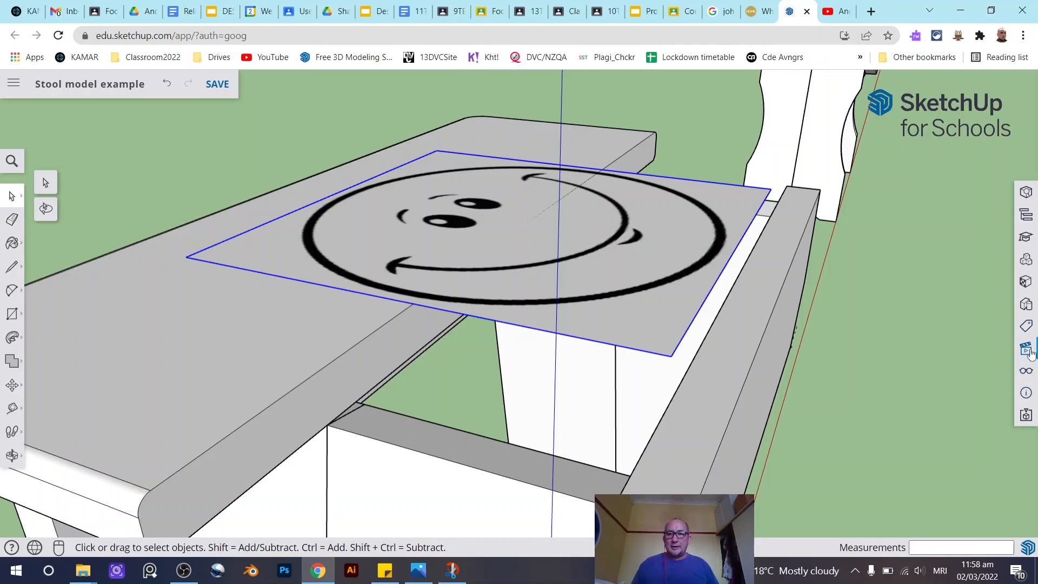
left_click(1026, 372)
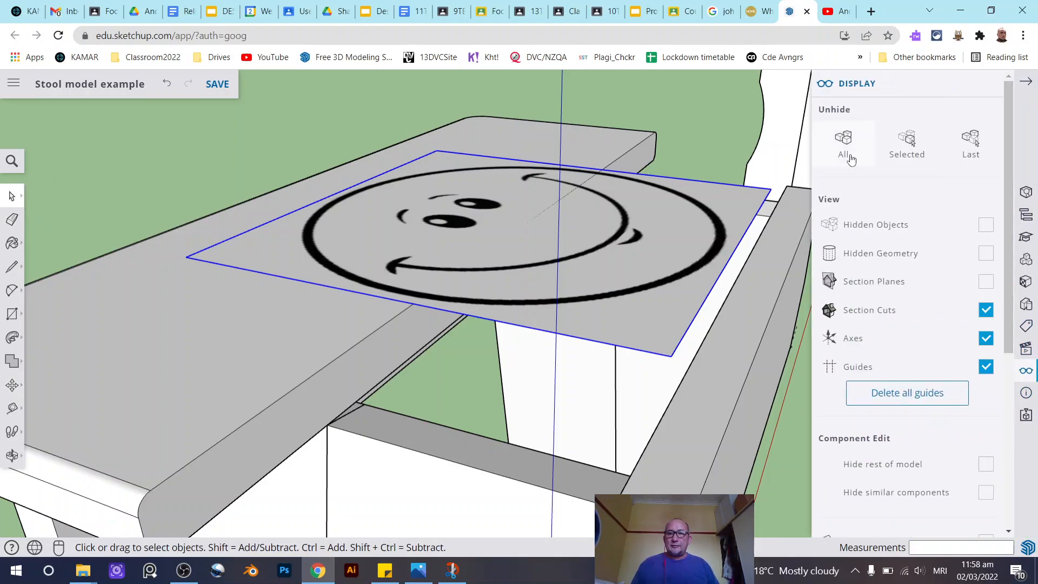
left_click(850, 155)
left_click(9, 201)
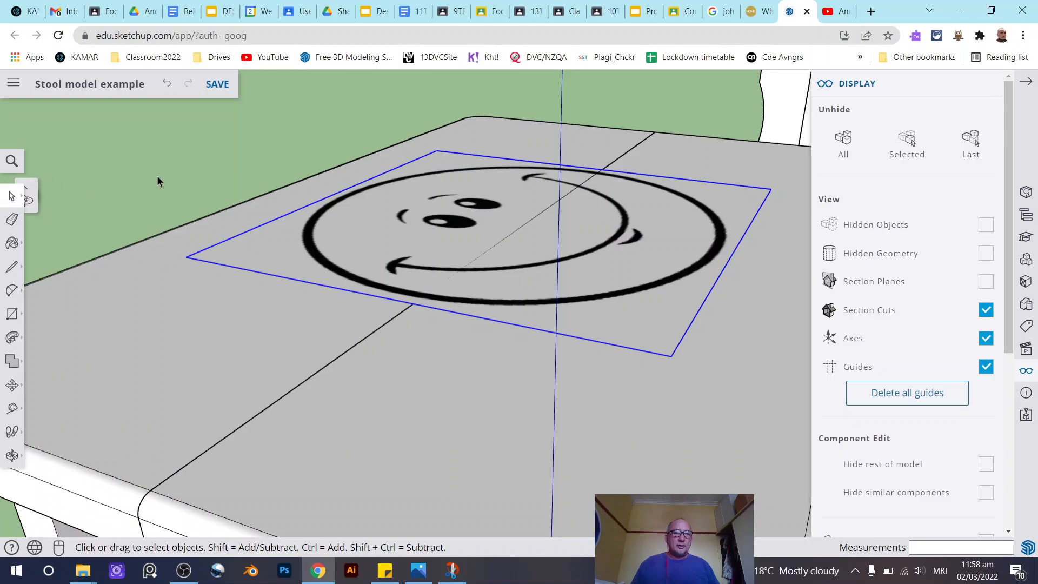
- Hide the near seat board half again
left_click(157, 175)
scroll(182, 197, "down", 10)
middle_click_drag(254, 230, 529, 230)
left_click_drag(529, 230, 307, 269)
middle_click_drag(307, 269, 281, 281)
left_click(281, 282)
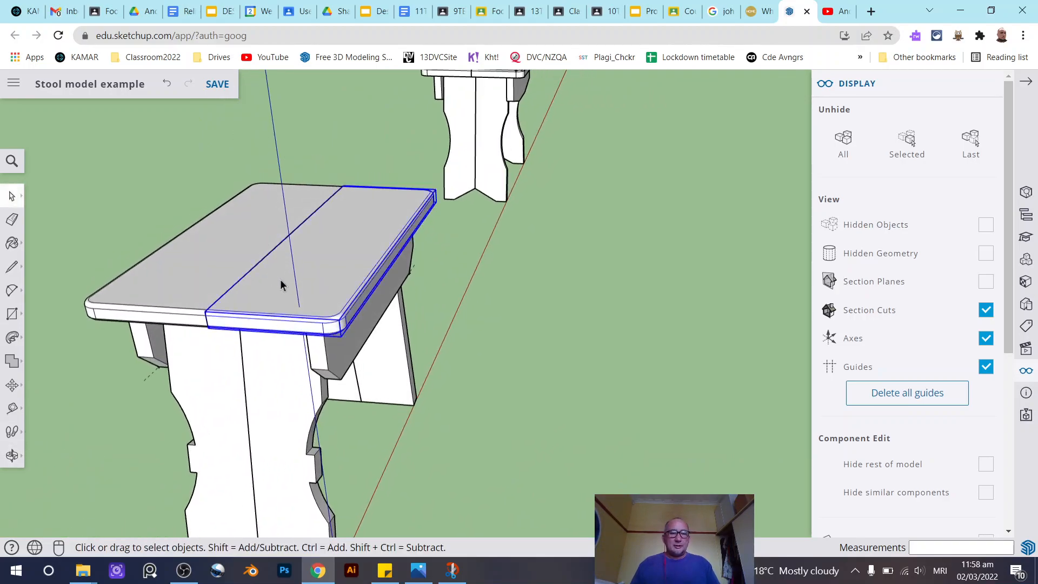
right_click(281, 282)
left_click(346, 227)
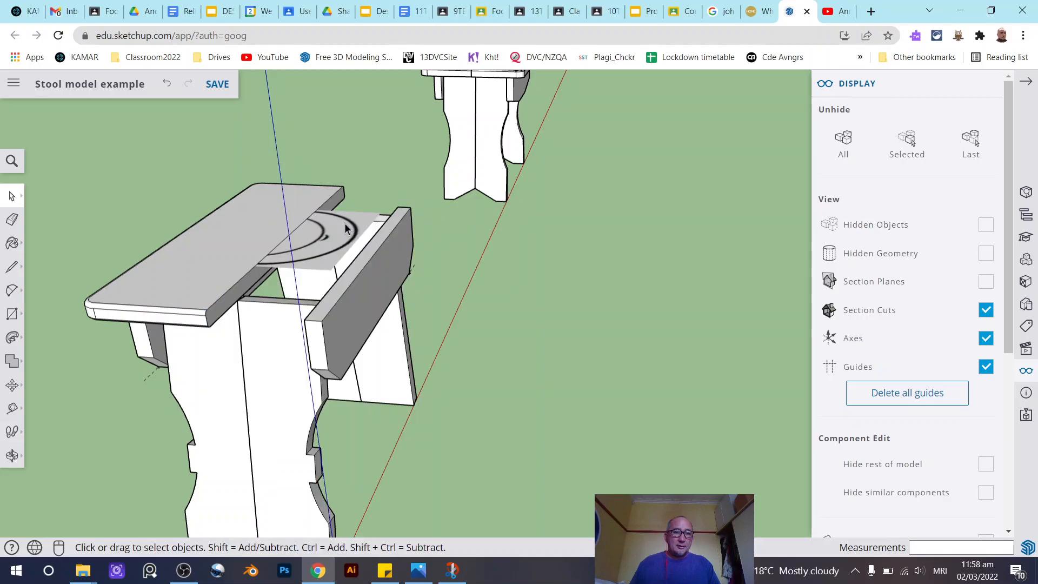
- Select the smiley image and move it about 260 mm straight up above the stool
scroll(328, 256, "up", 5)
middle_click_drag(256, 265, 151, 302)
scroll(152, 302, "down", 2)
middle_click_drag(212, 284, 155, 319)
left_click(167, 294)
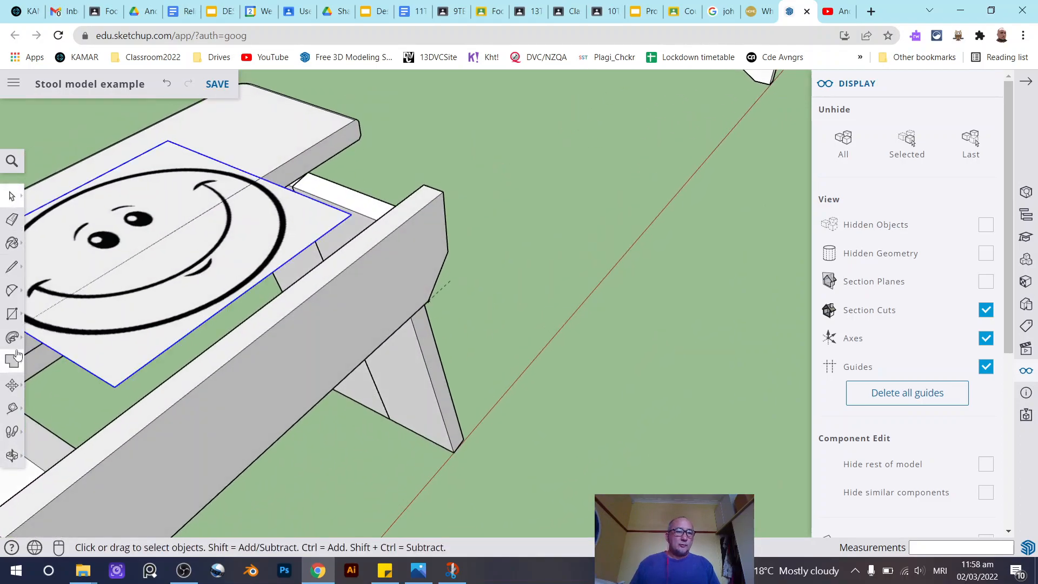
left_click(12, 386)
left_click(154, 246)
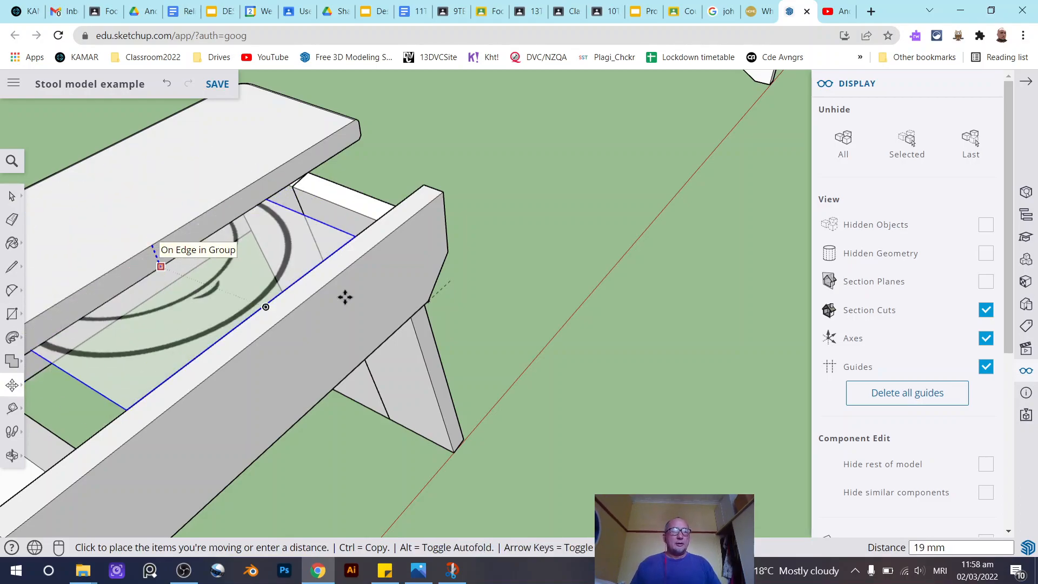
scroll(343, 297, "down", 5)
left_click(268, 194)
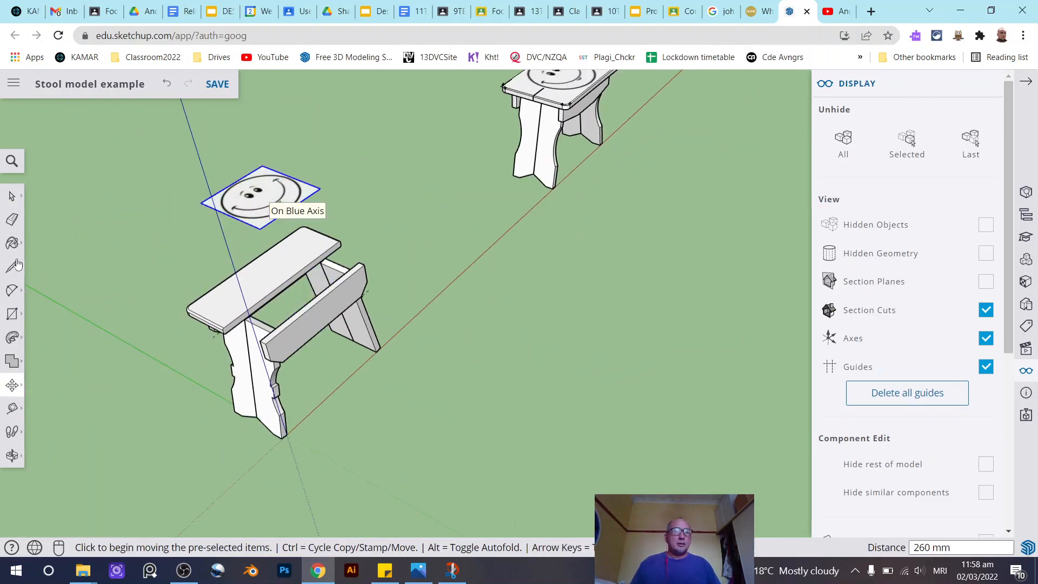
- Unhide the hidden seat board half
left_click(12, 196)
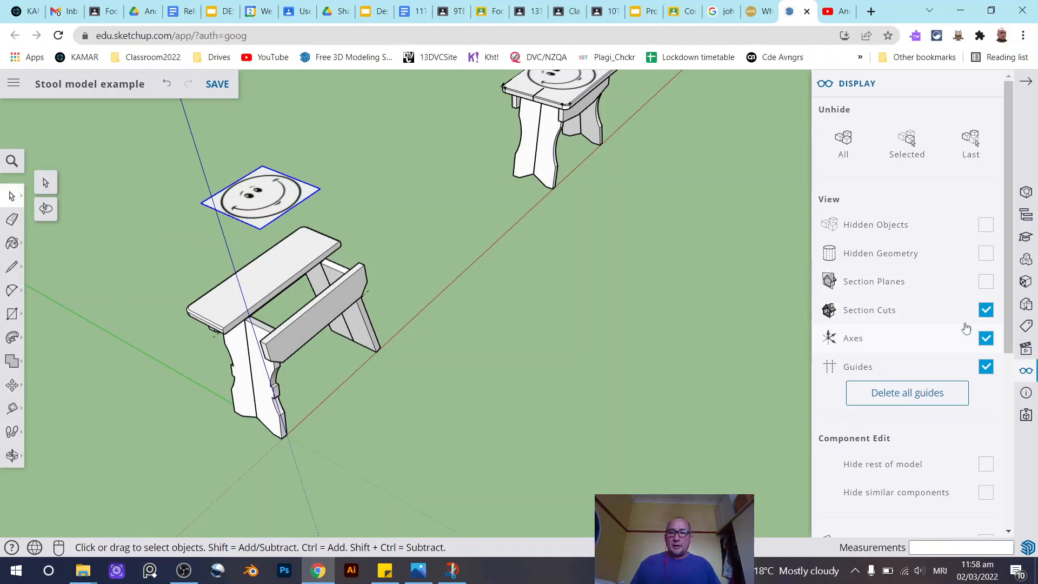
left_click(860, 139)
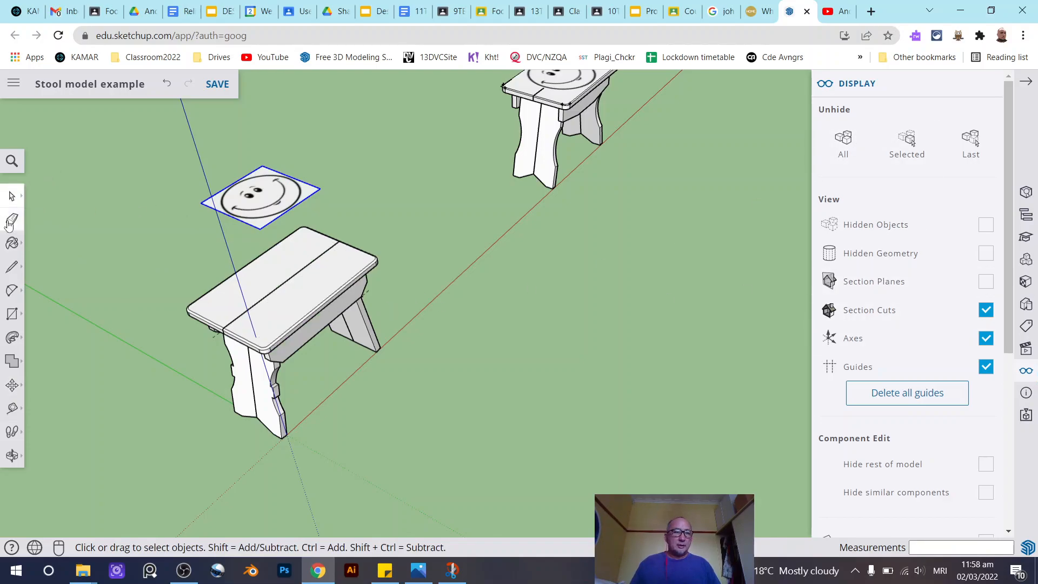
left_click(185, 254)
scroll(189, 255, "up", 3)
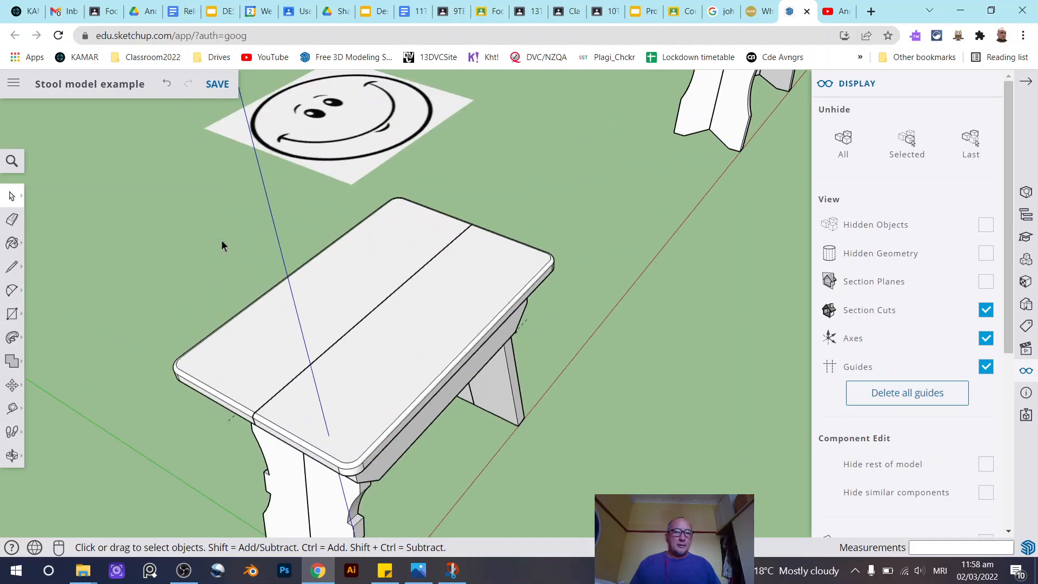
- Move the smiley image back down onto the centre of the seat top
left_click(344, 128)
left_click(12, 385)
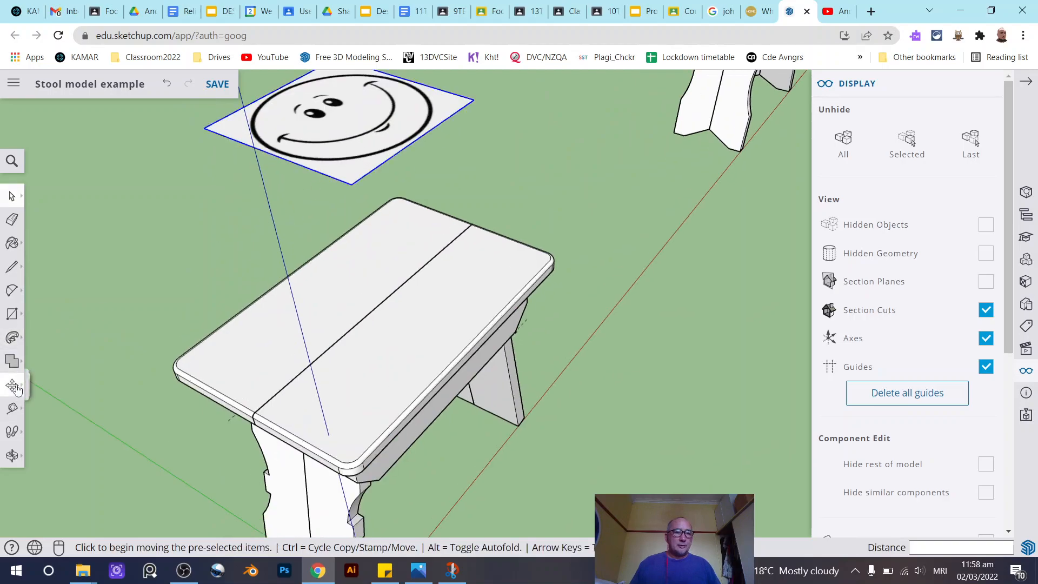
left_click(336, 126)
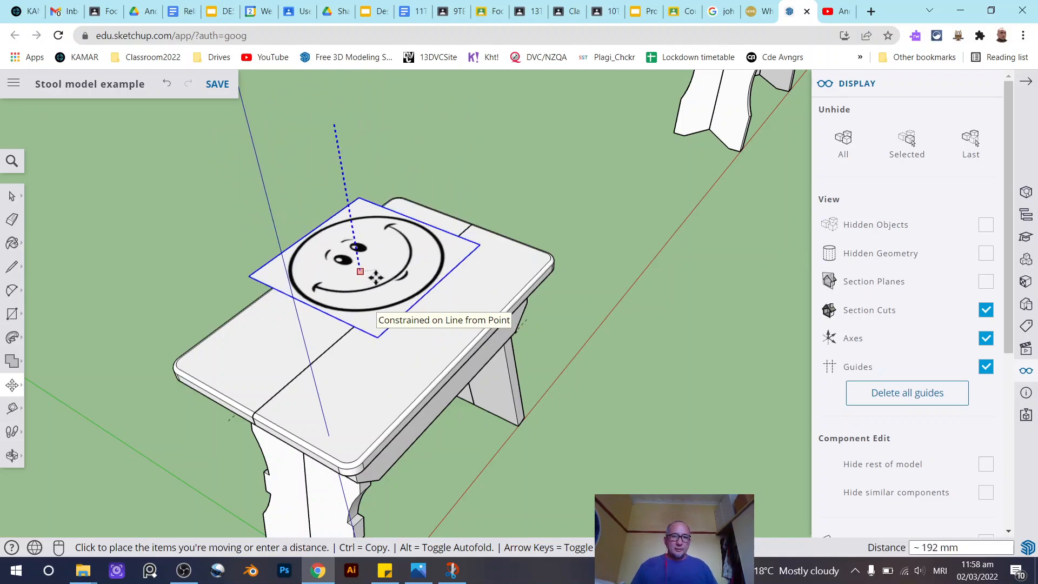
left_click(385, 308)
middle_click_drag(650, 400, 394, 283)
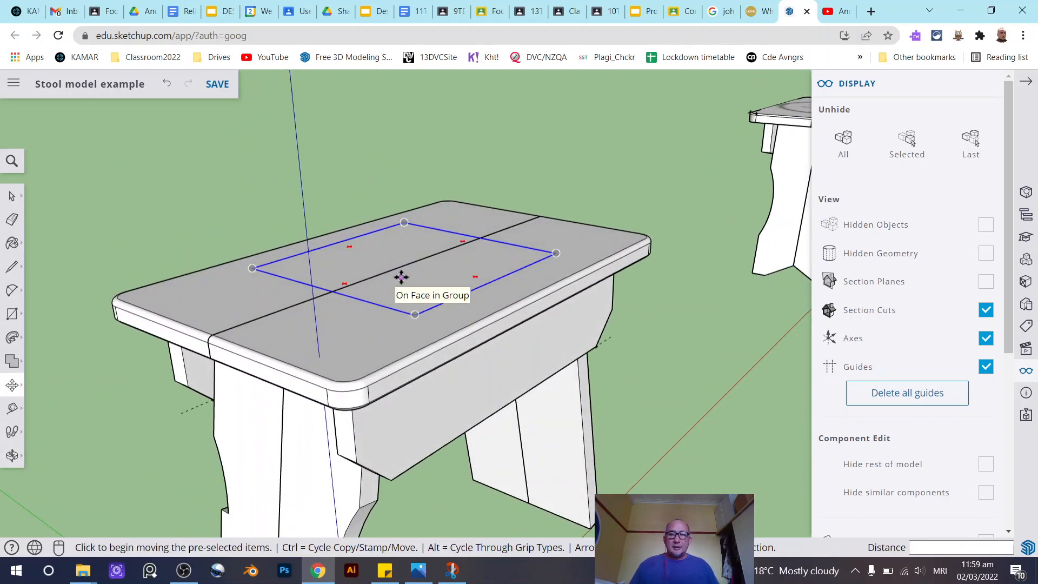
- Lift the smiley image 1 mm up along the blue axis above the seat surface
left_click(407, 276)
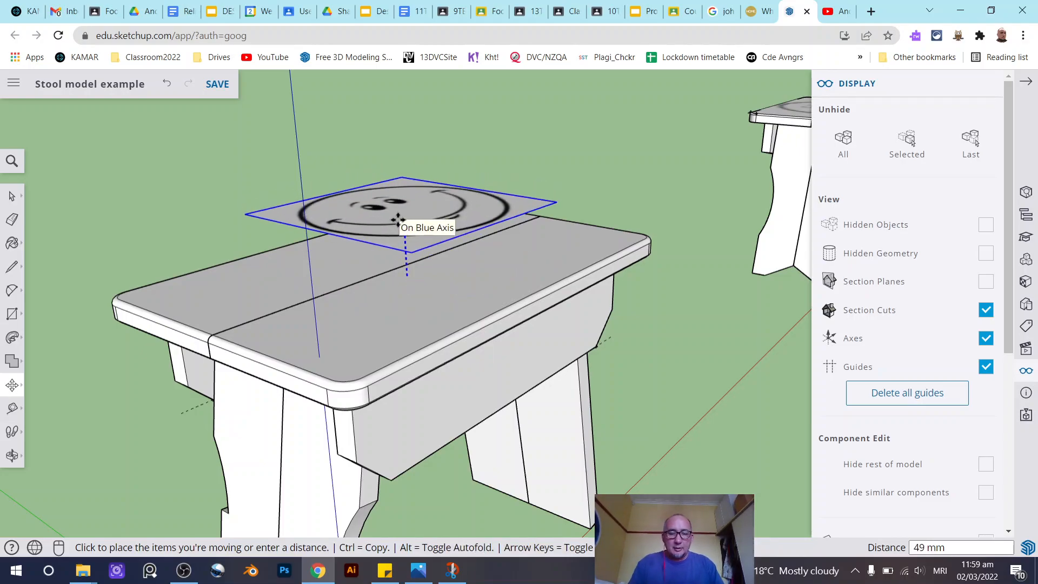
key("Return")
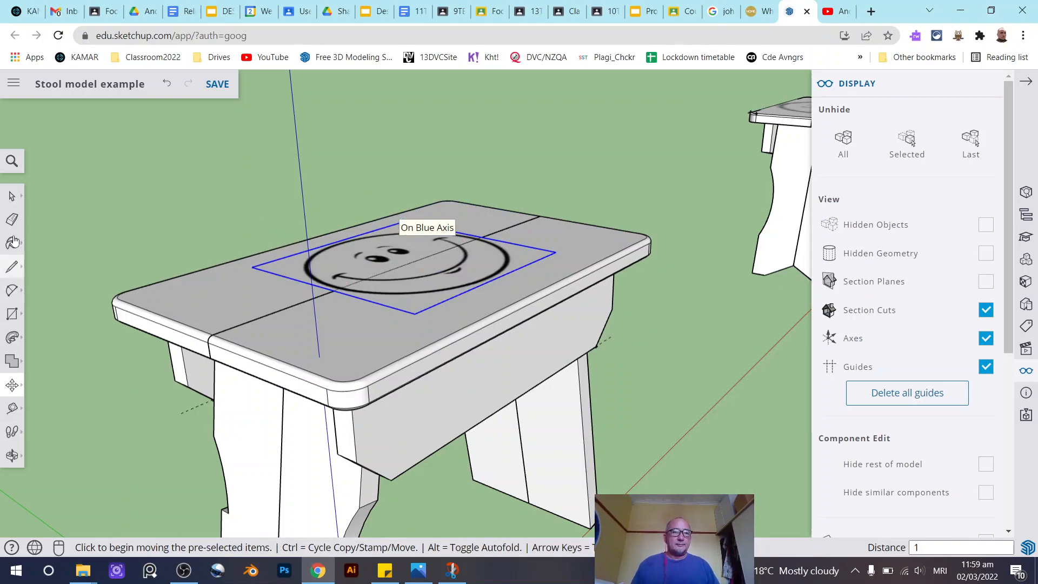
left_click(12, 198)
left_click(296, 181)
middle_click_drag(297, 181, 190, 277)
middle_click_drag(460, 369, 487, 221)
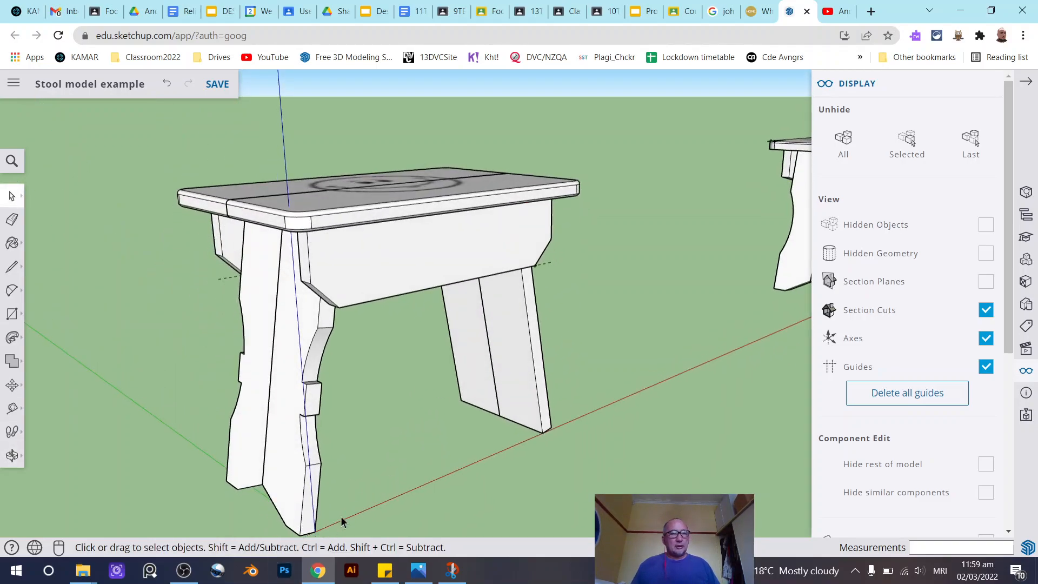
middle_click_drag(421, 444, 566, 368)
scroll(560, 372, "down", 3)
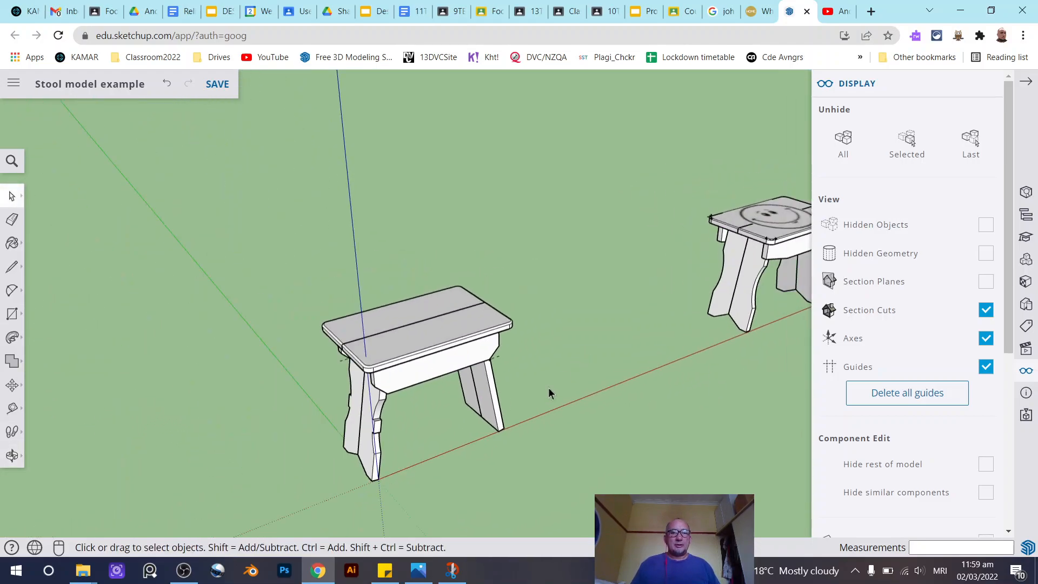
scroll(472, 450, "up", 5)
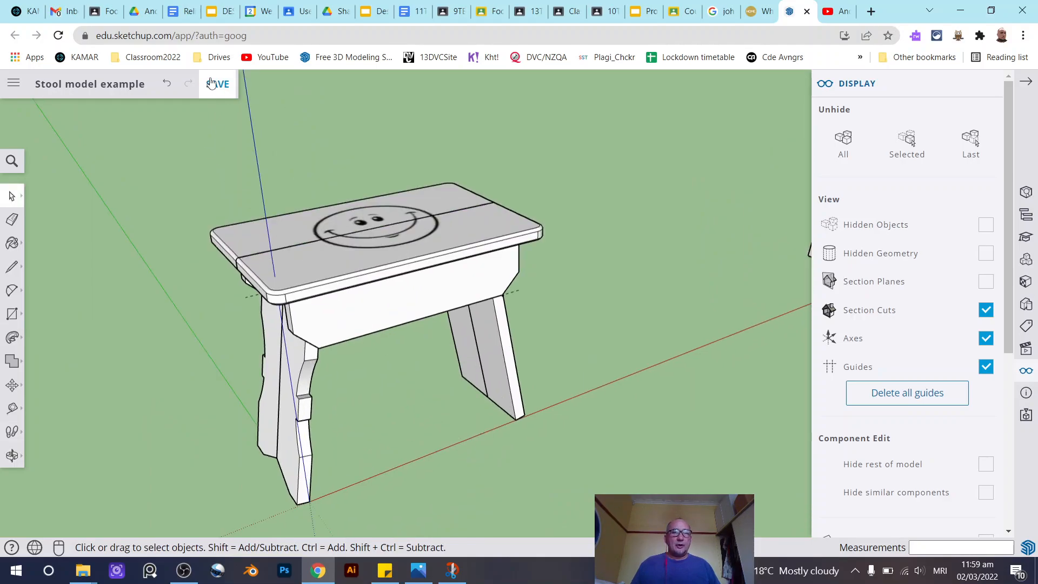
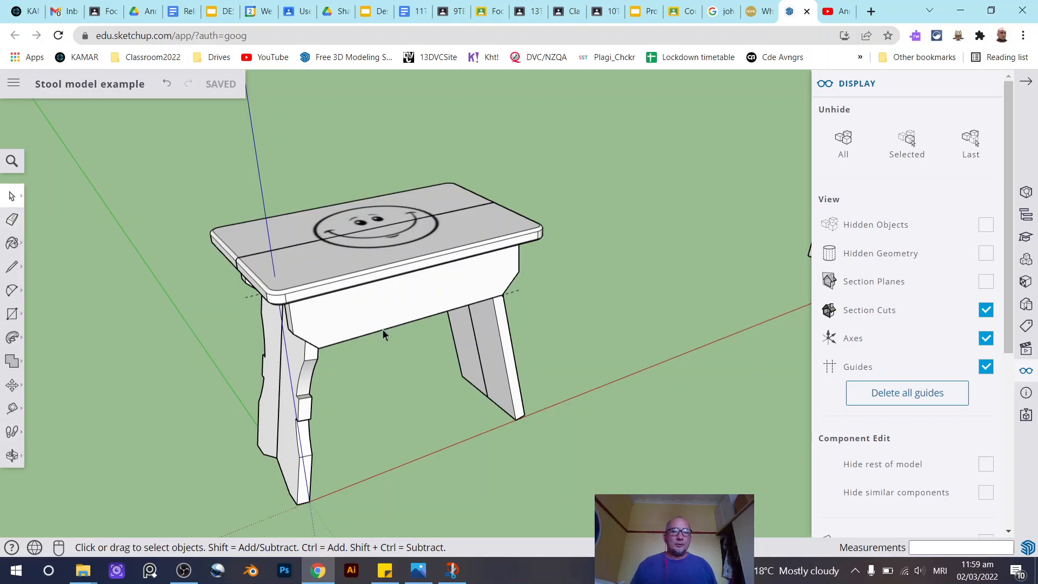
- Zoom in and out to inspect the smiley image on the seat and compare it with the example stool
scroll(329, 343, "down", 3)
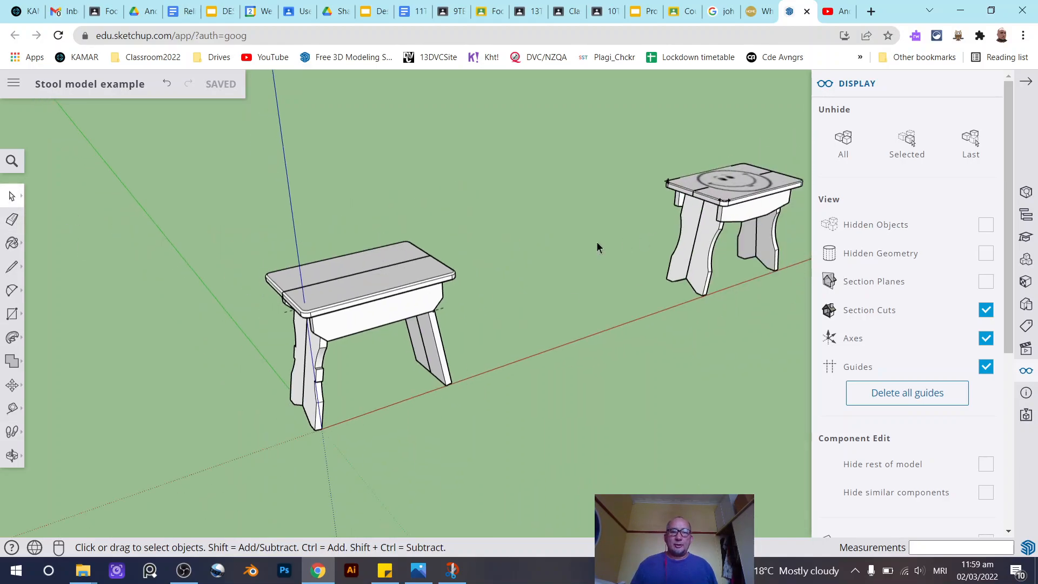
scroll(361, 250, "up", 5)
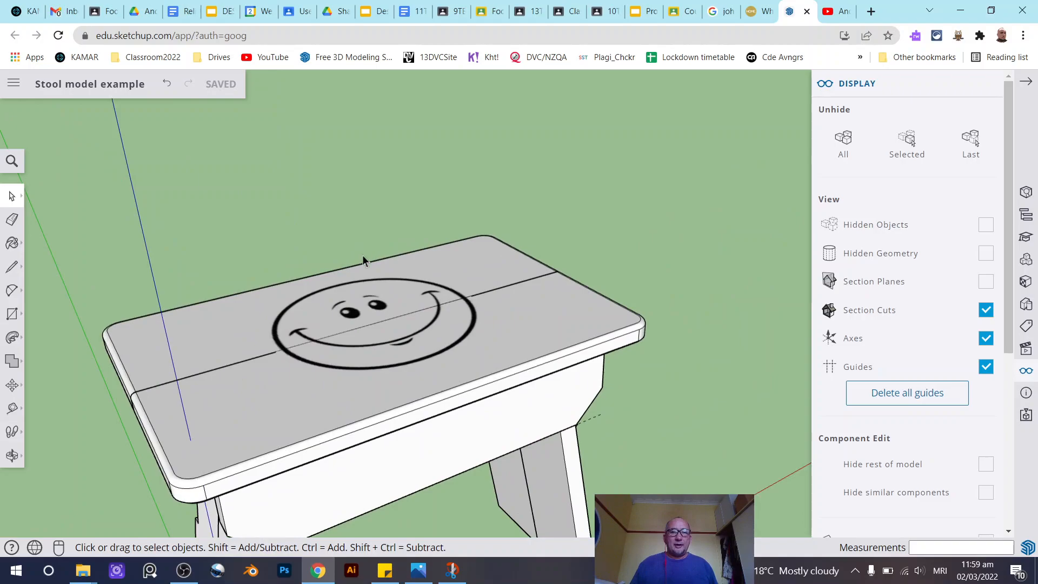
scroll(363, 256, "down", 5)
scroll(362, 257, "up", 4)
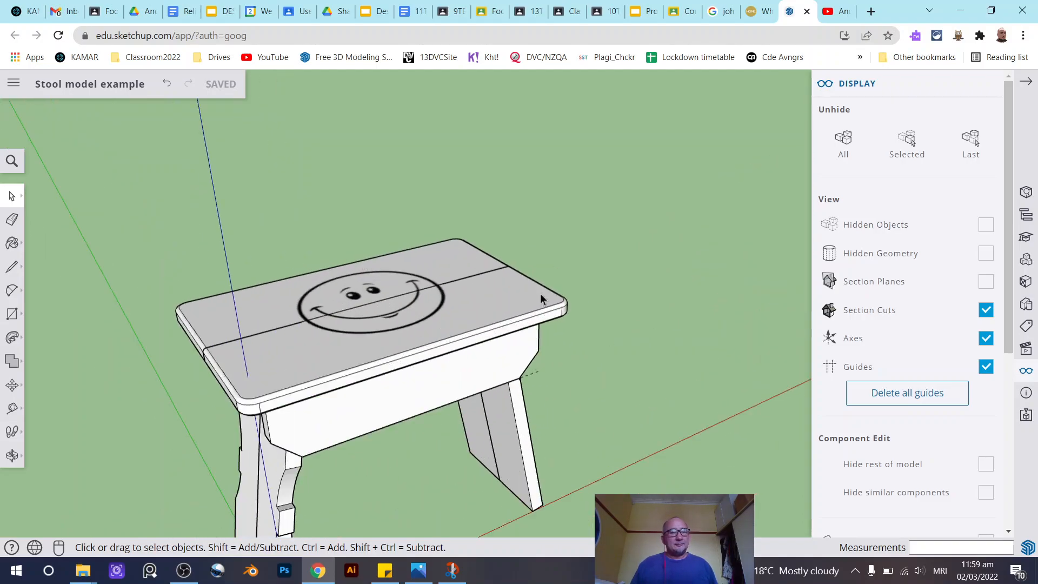
scroll(488, 304, "down", 2)
scroll(296, 322, "down", 2)
scroll(286, 320, "down", 1)
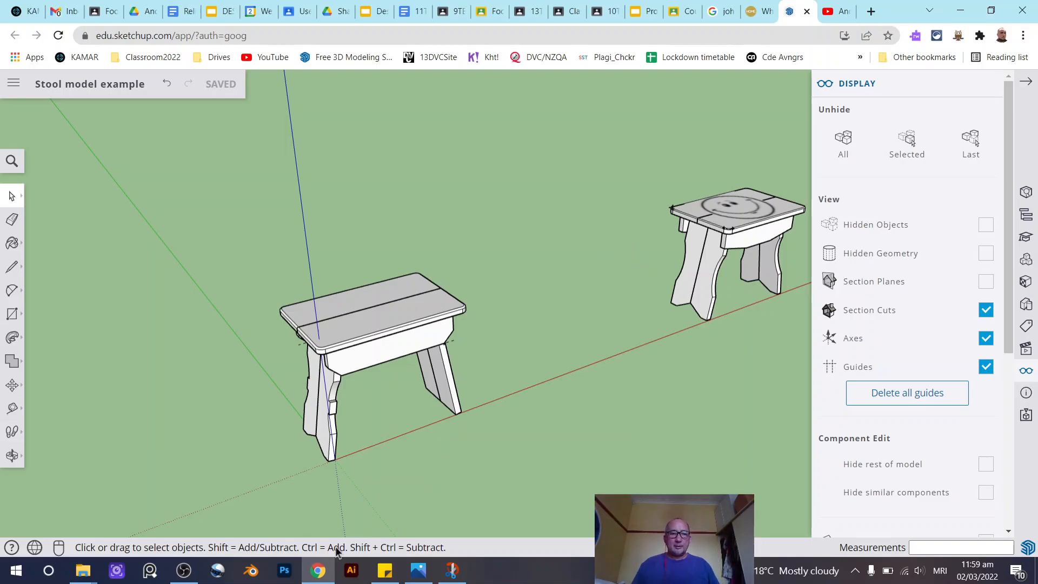
left_click(181, 577)
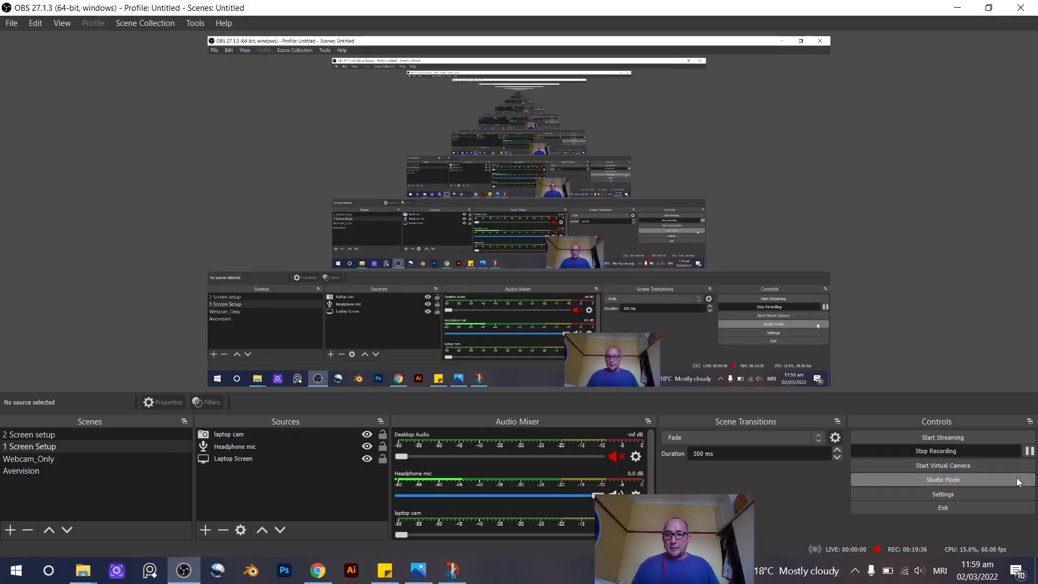